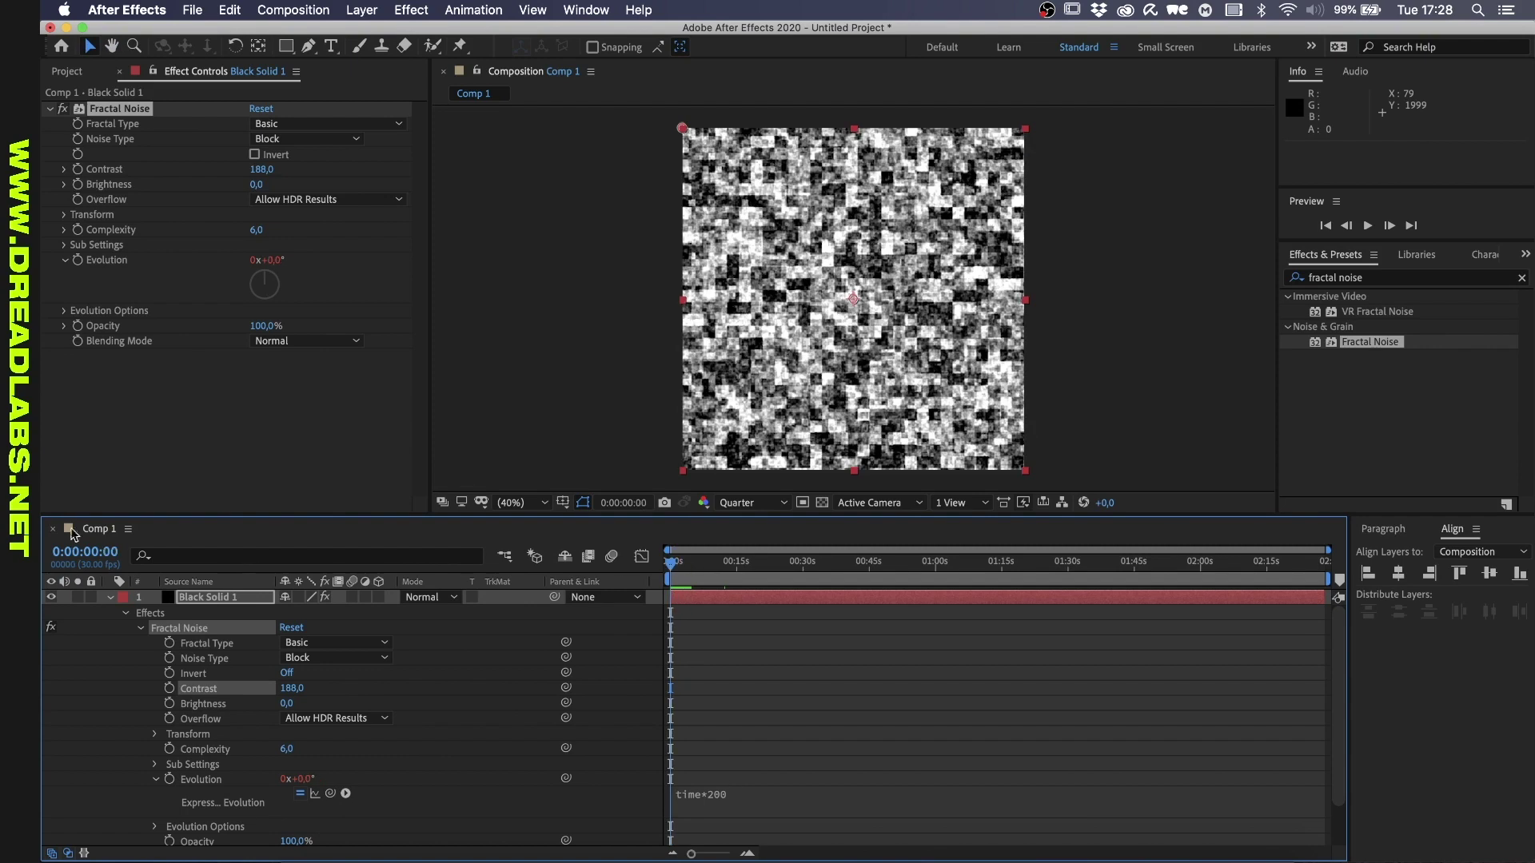
Duplicate the Black Solid 1 layer together with its Fractal Noise effect
click(110, 597)
click(200, 598)
key(super+c)
key(super+v)
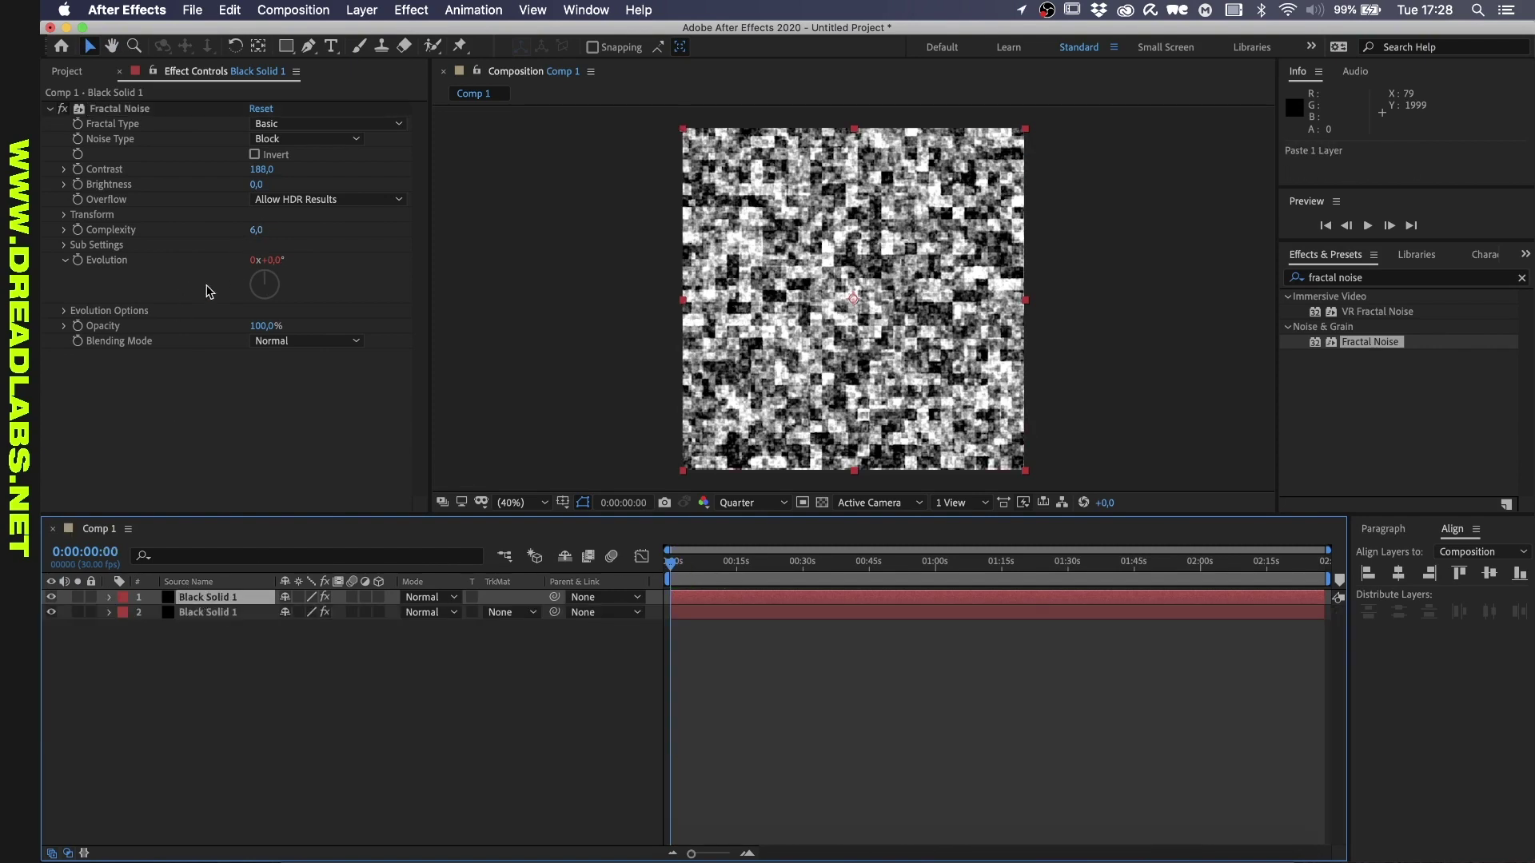
Set the Evolution expression of the upper solid's Fractal Noise to time*500 and preview it
alt+click(78, 260)
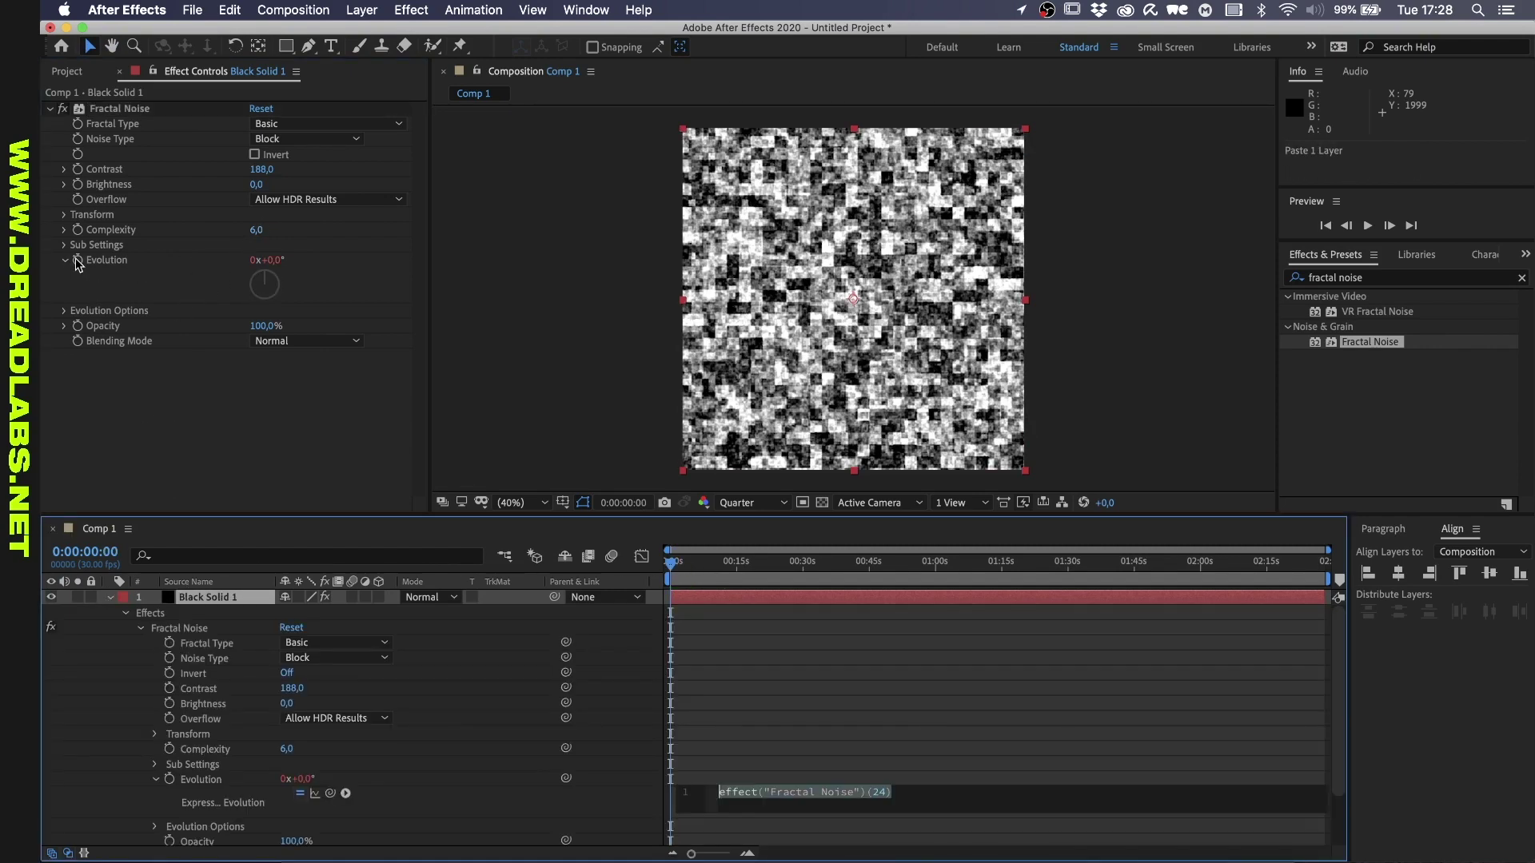
text(time*4)
key(KP_Enter)
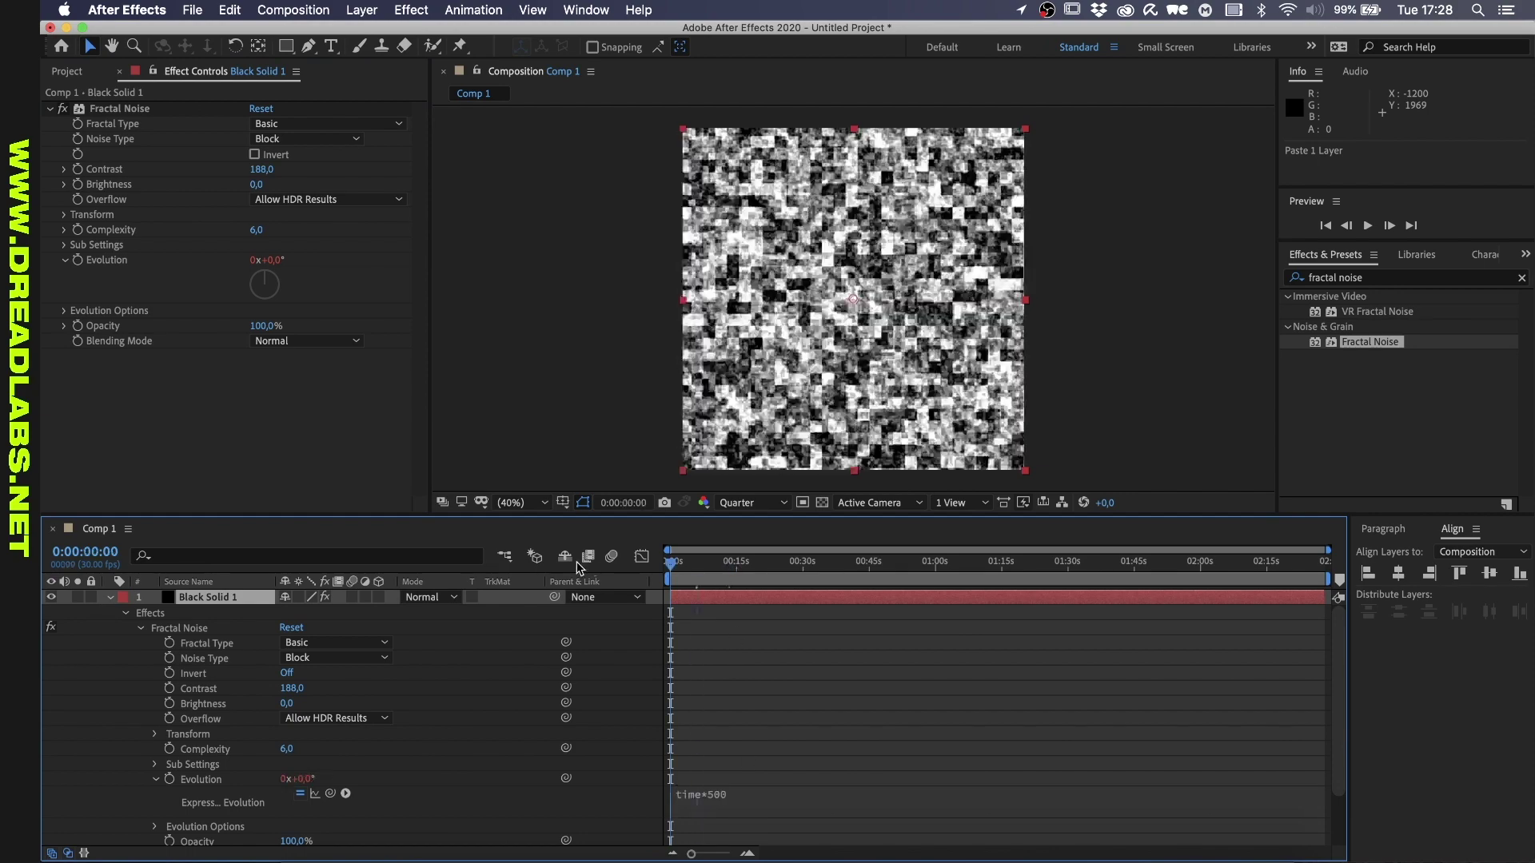
key(space)
key(space)
Set the upper Black Solid 1 layer's blending mode to Difference and preview the combined noise
click(109, 597)
click(432, 597)
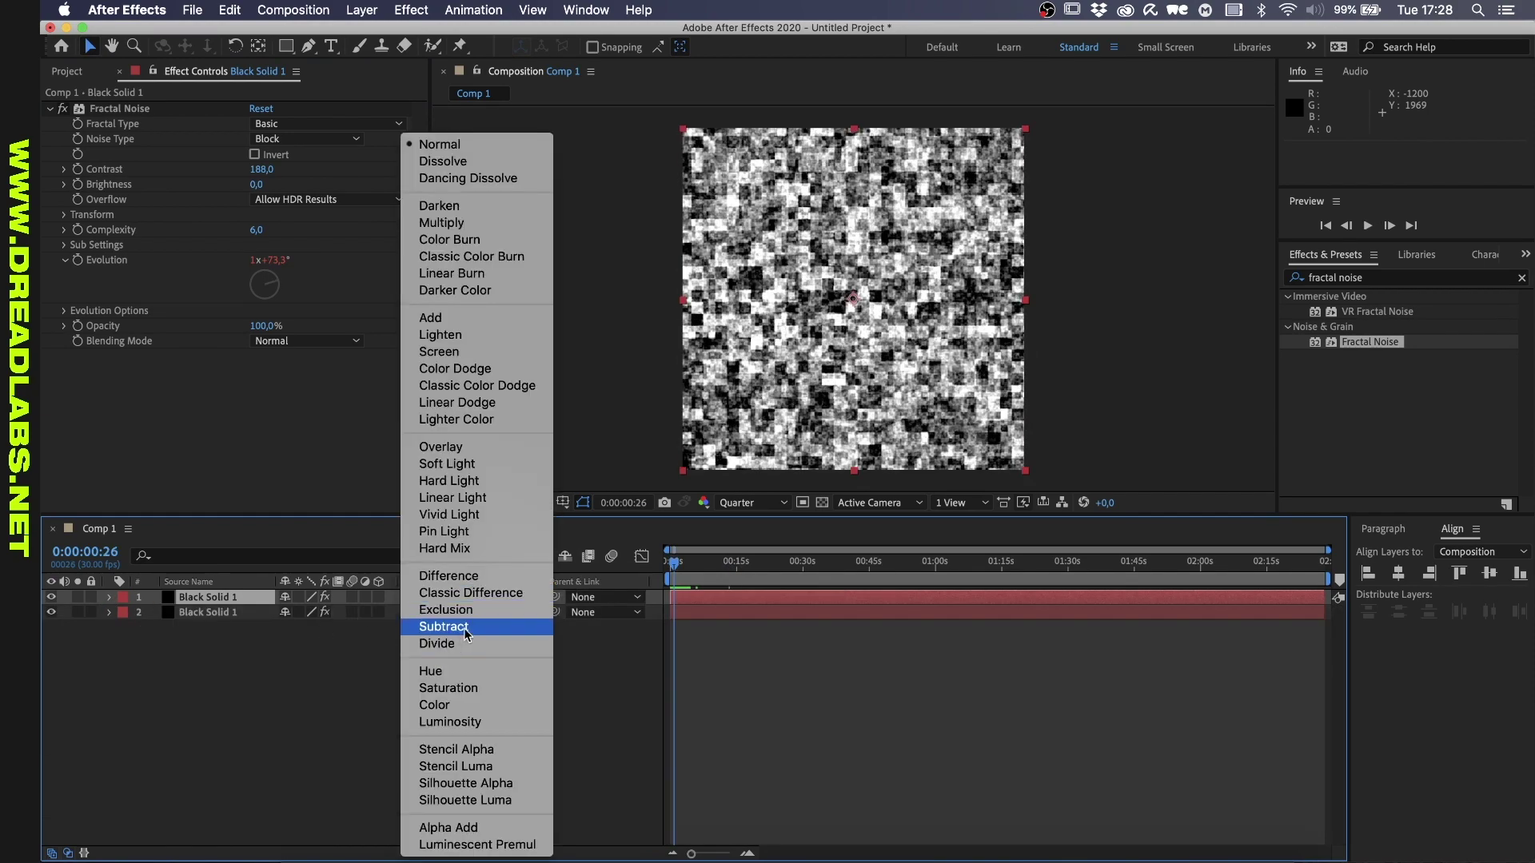
click(444, 575)
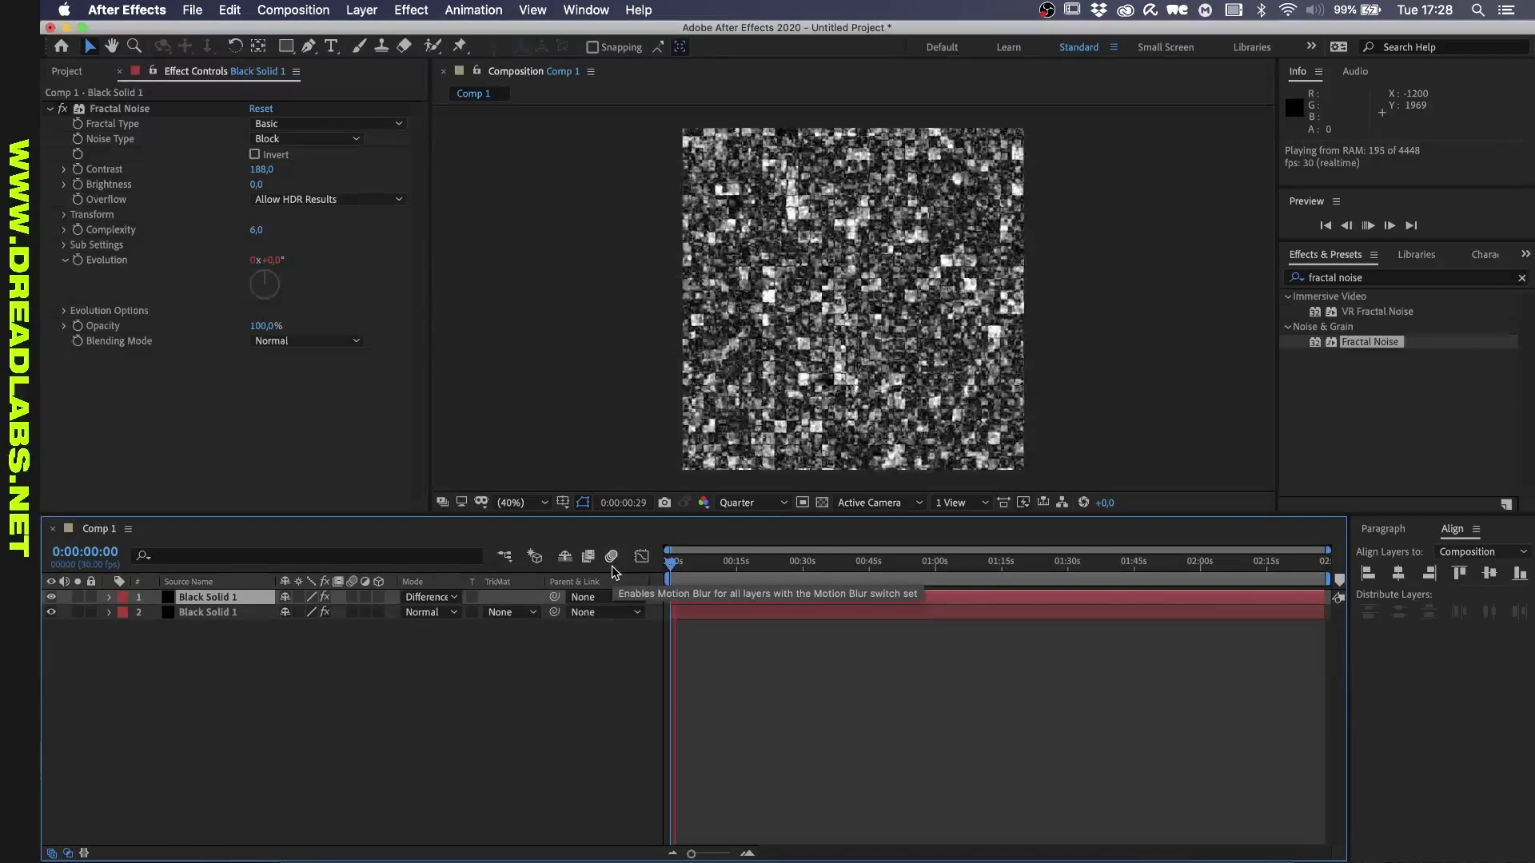
drag(704, 562, 662, 560)
Set the duration of Comp 1 to 0:00:30:00
shift+click(194, 607)
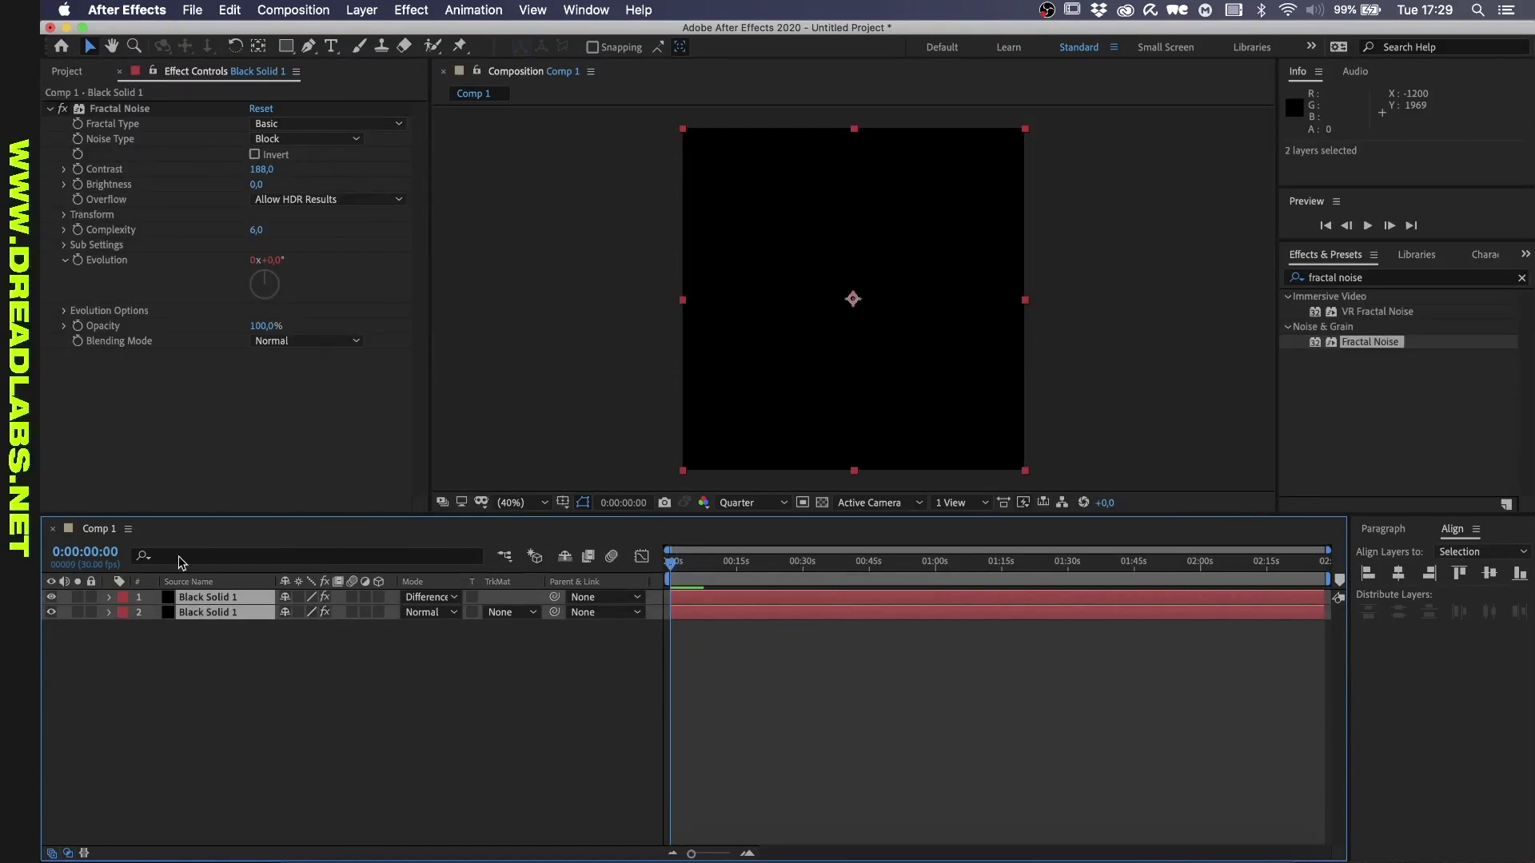
right_click(118, 558)
click(136, 533)
click(177, 411)
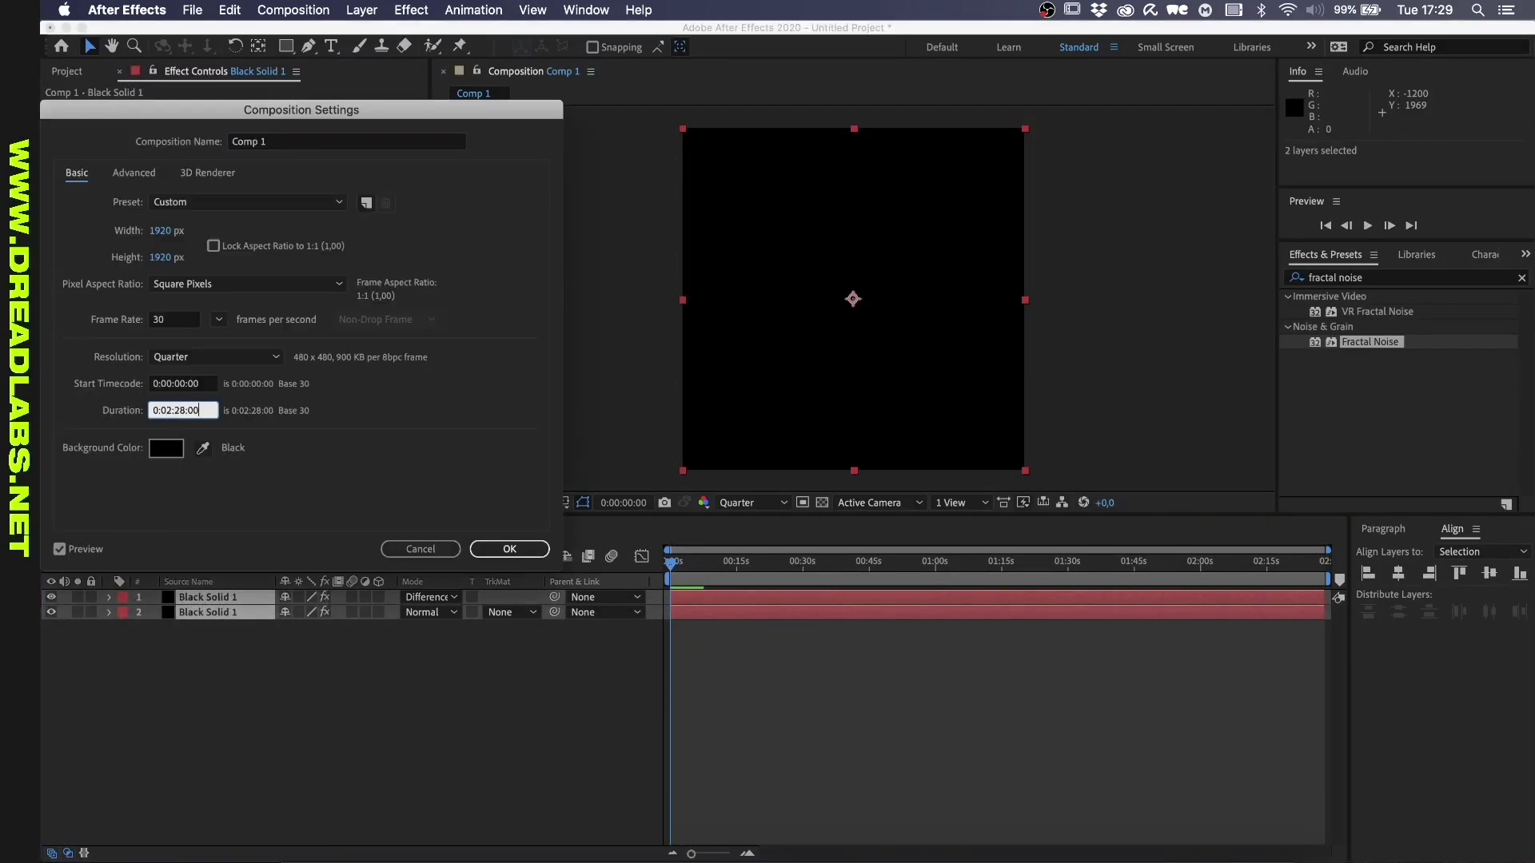
text(30)
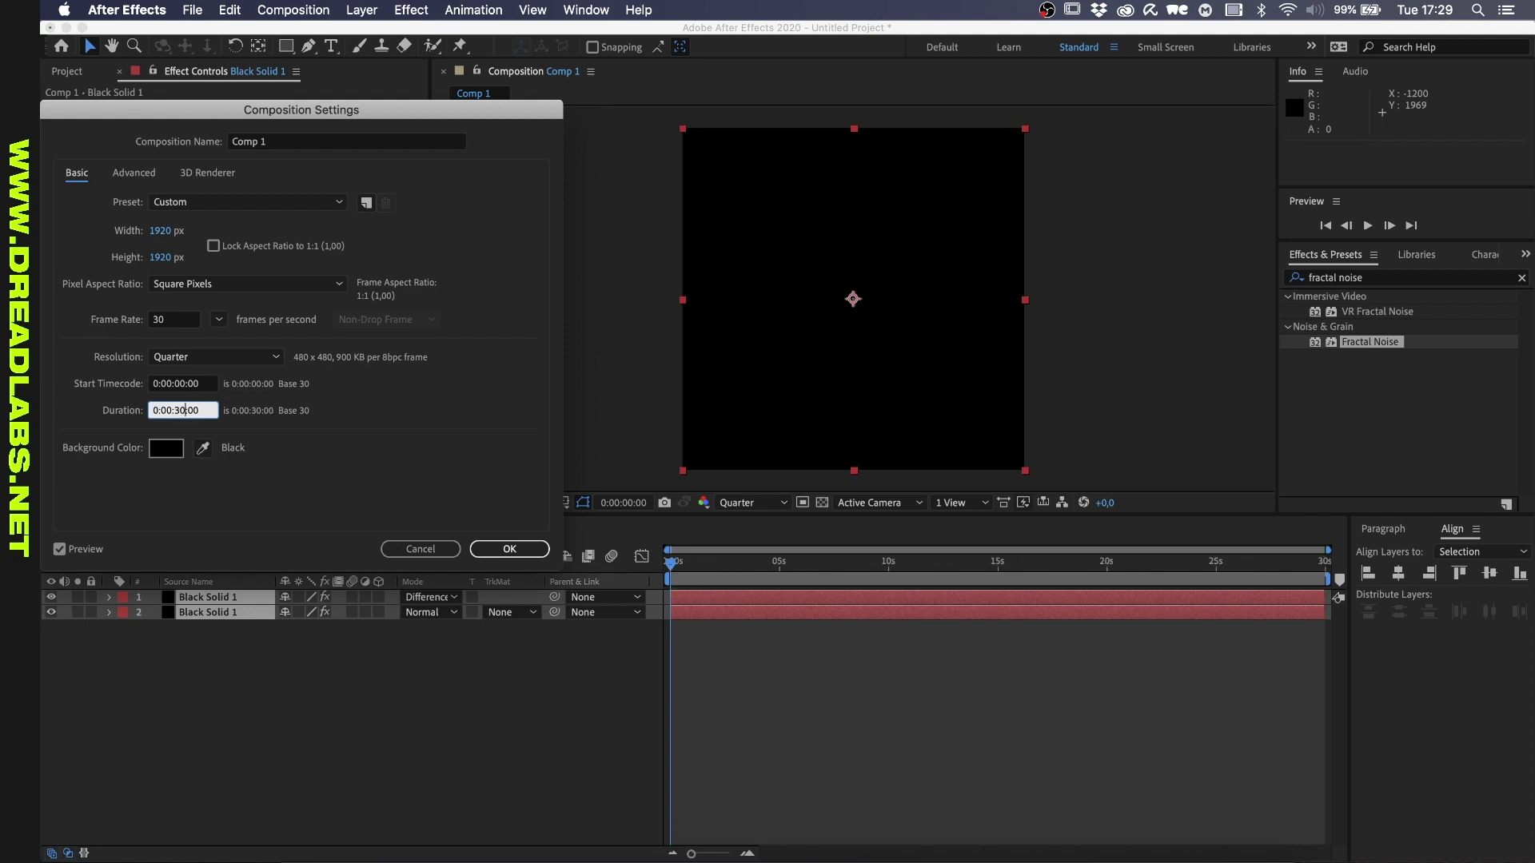
key(Return)
Preview the noise animation and check each solid layer by toggling its visibility
click(1031, 631)
key(space)
key(space)
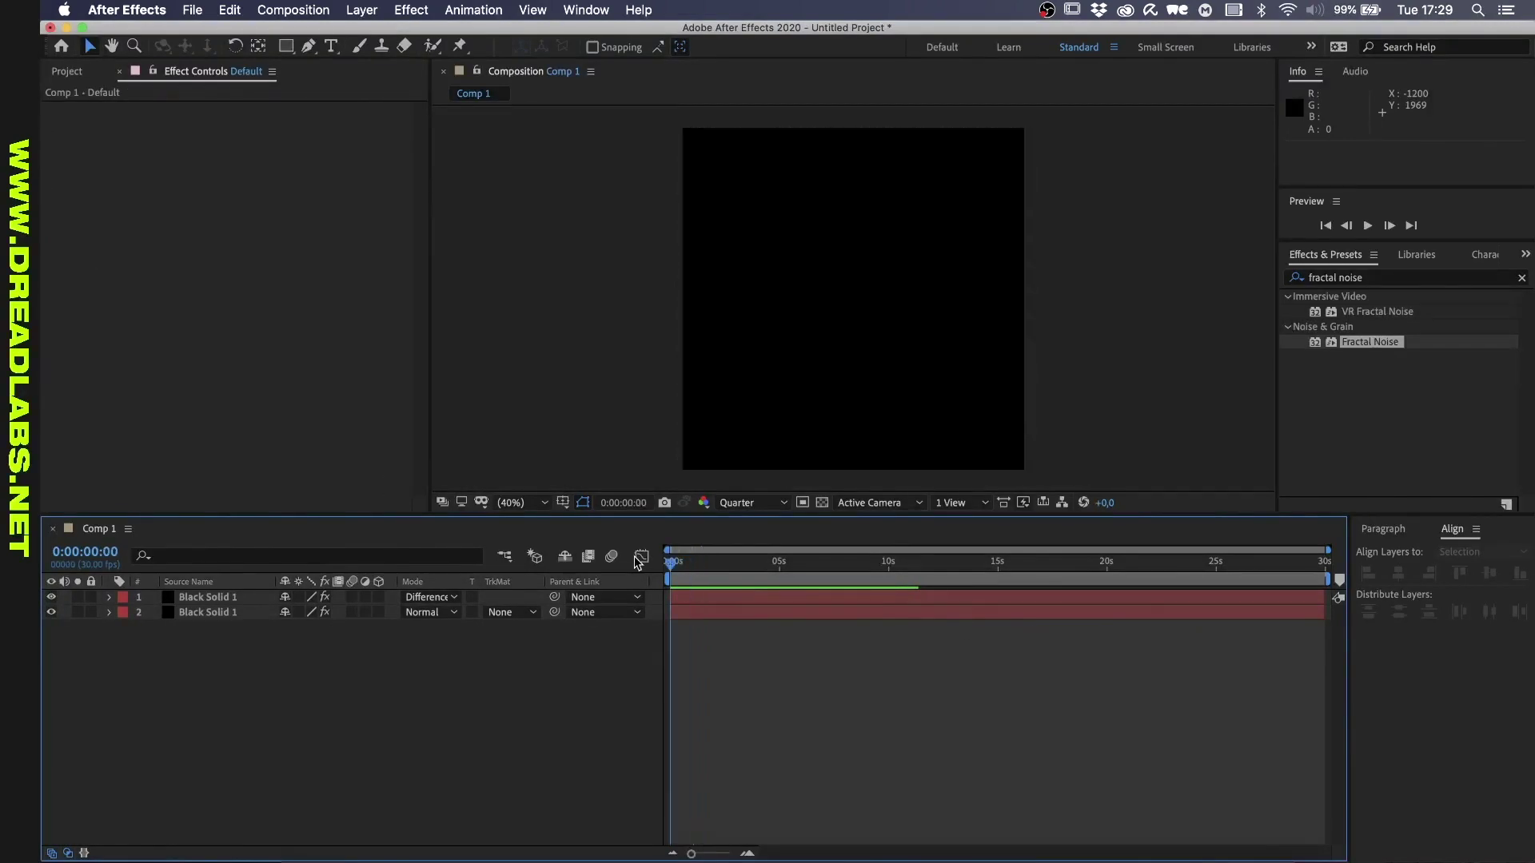
click(235, 600)
click(51, 597)
click(51, 597)
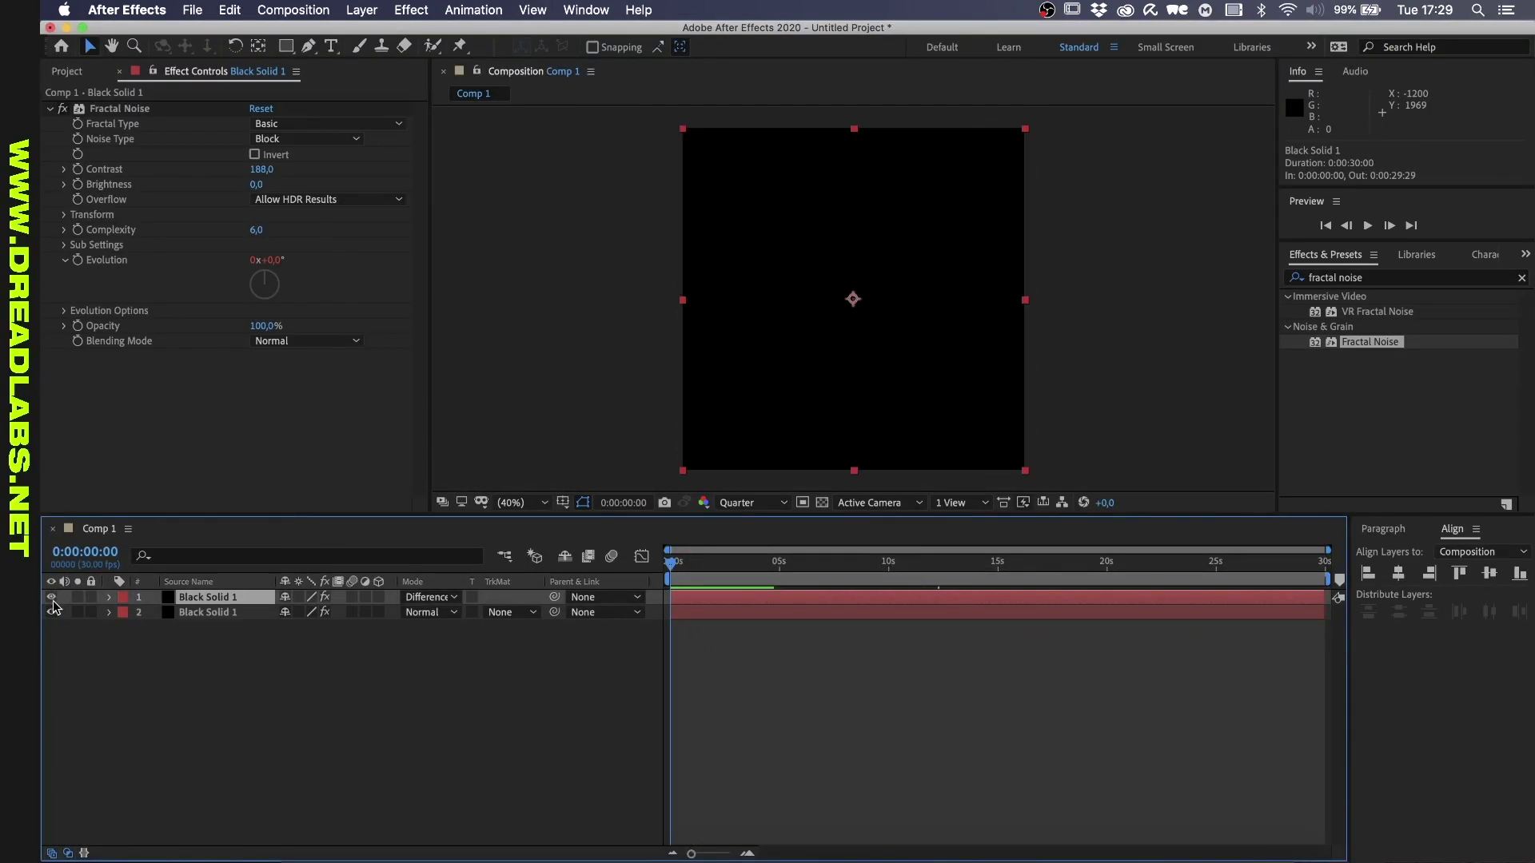
click(51, 612)
click(51, 611)
key(space)
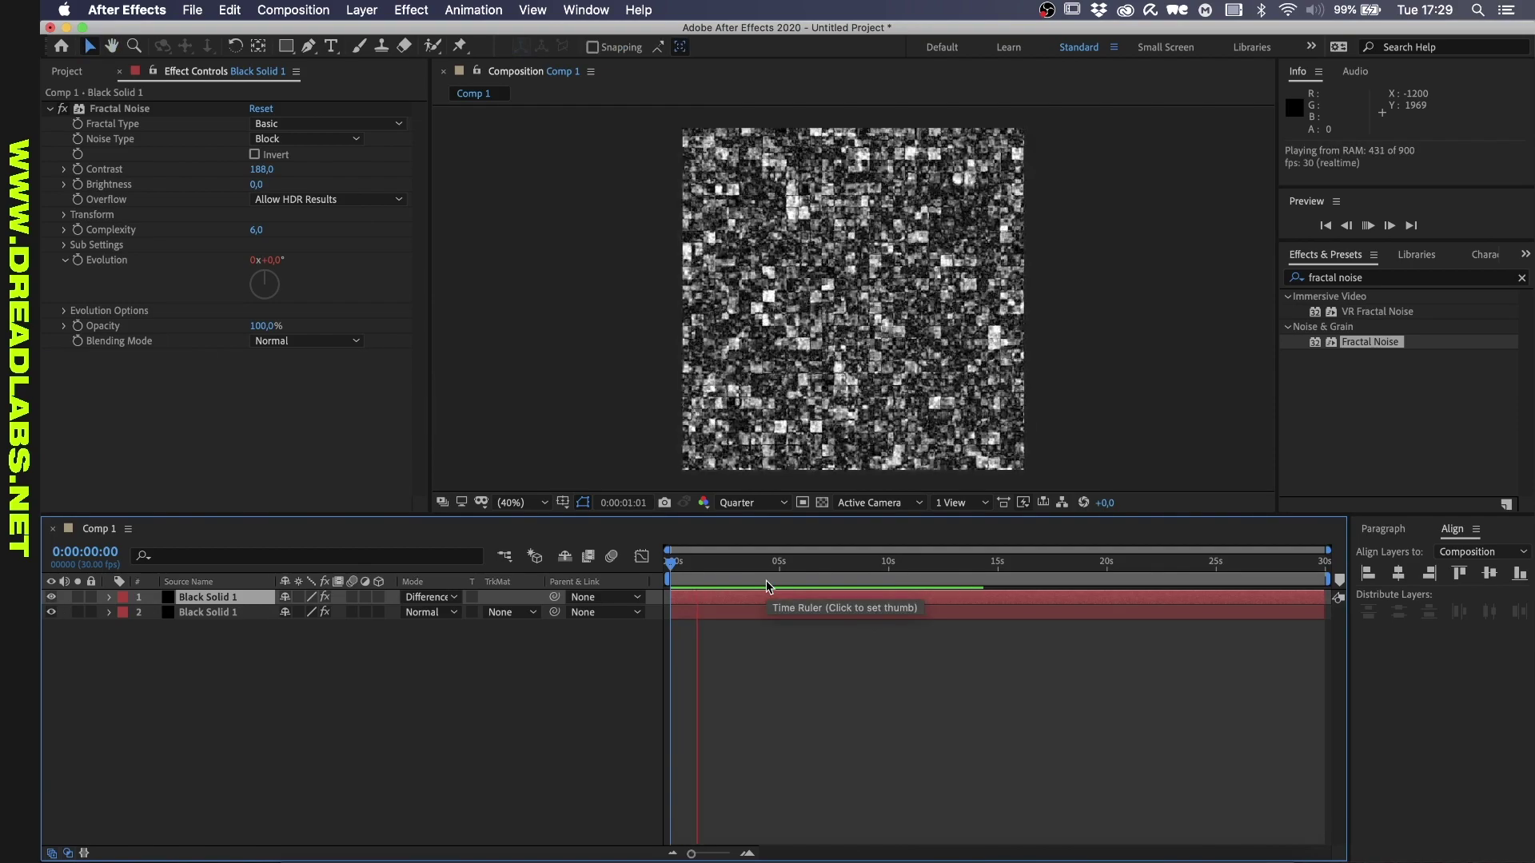
Try to shift both Black Solid 1 layers 24 frames earlier in time
shift+click(694, 613)
key(space)
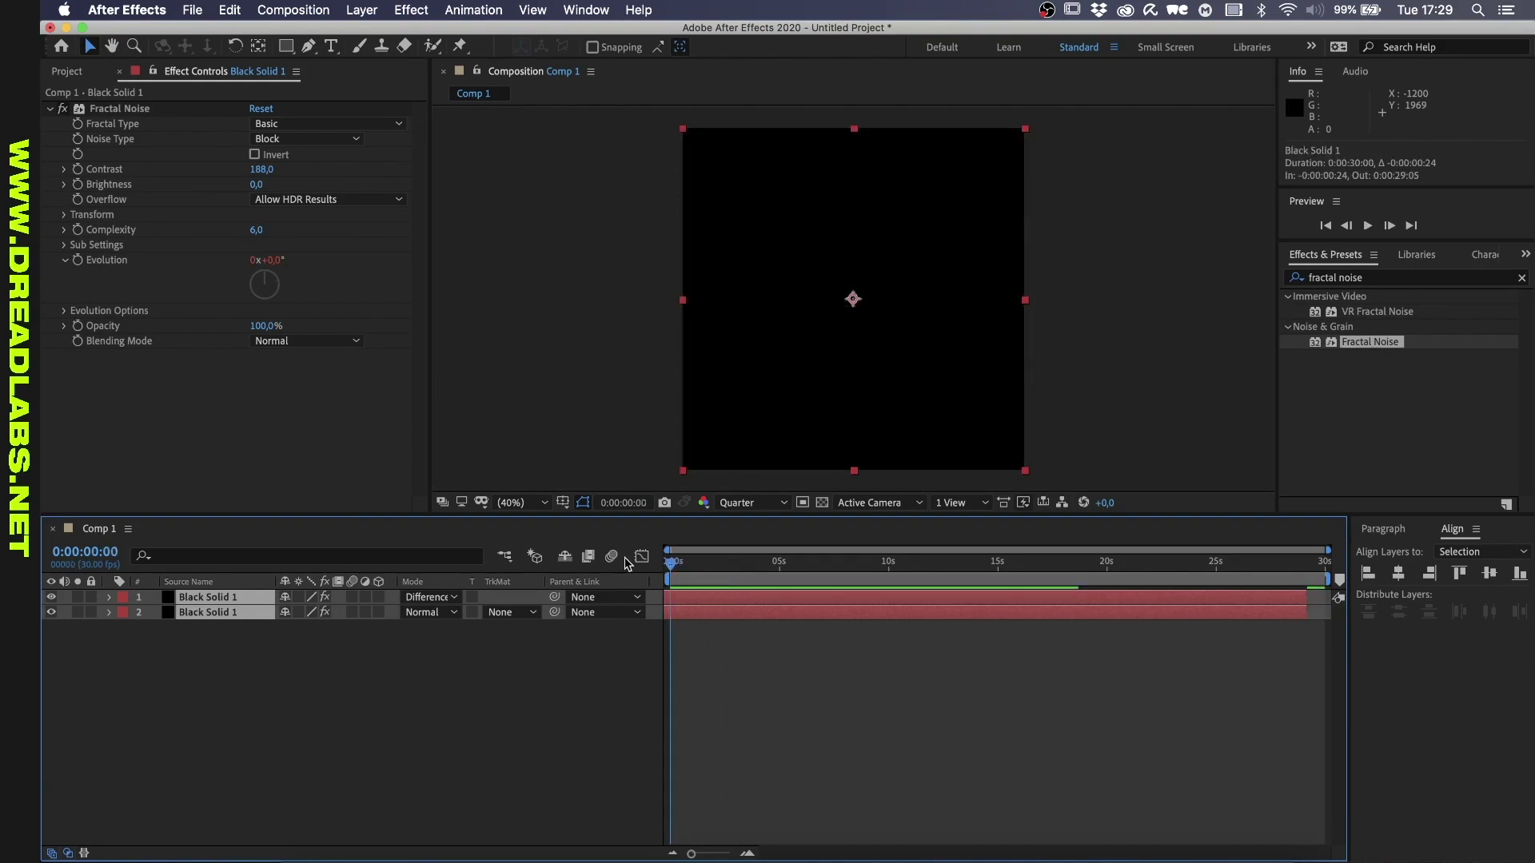
key(space)
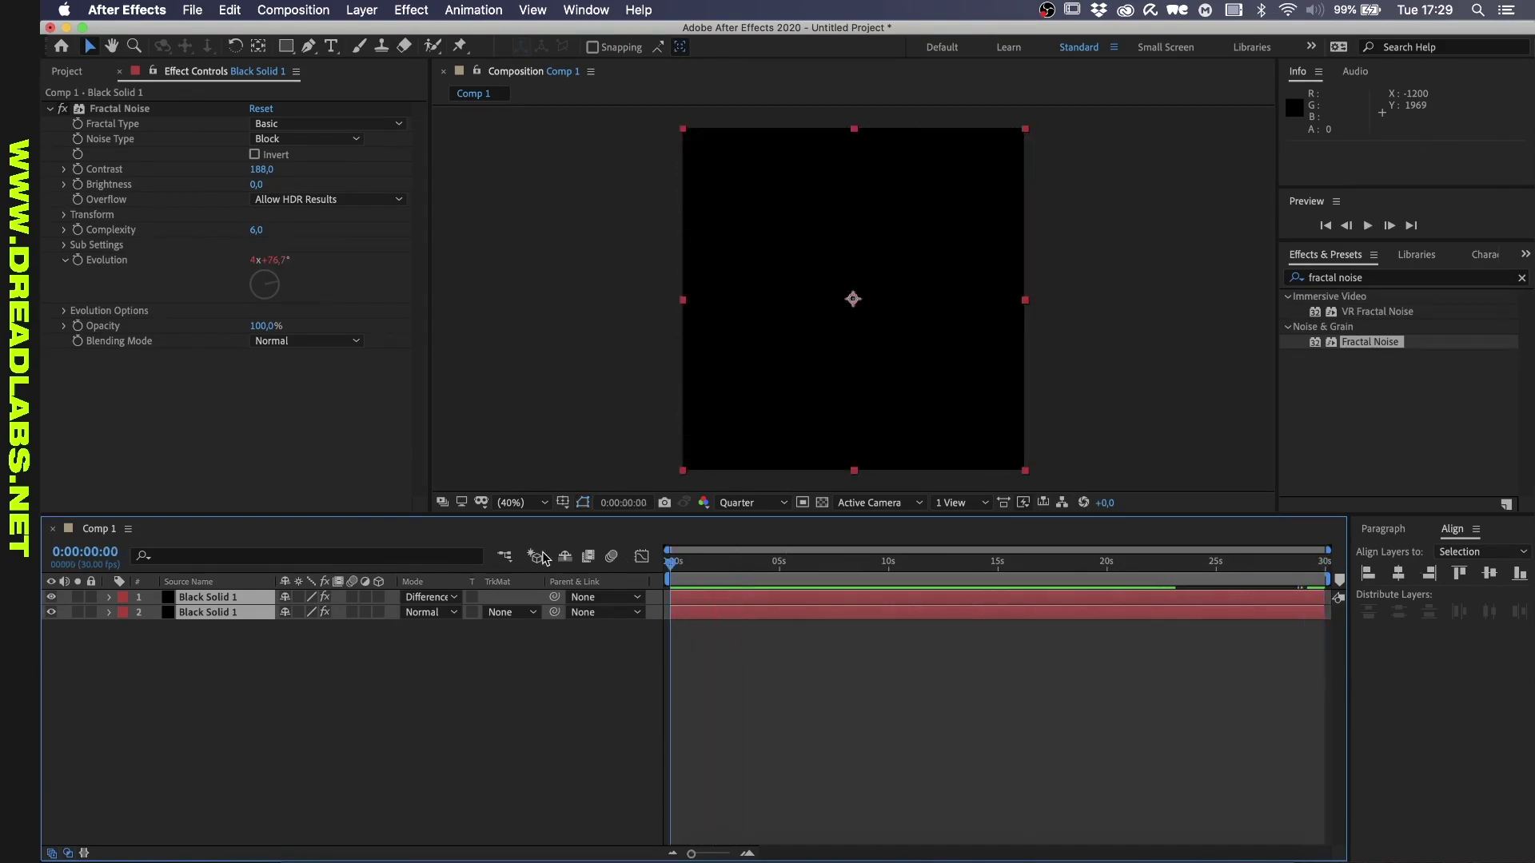
Compare the two noise layers by hiding and showing them, and play the composition to 0:00:01:10
click(52, 636)
click(51, 612)
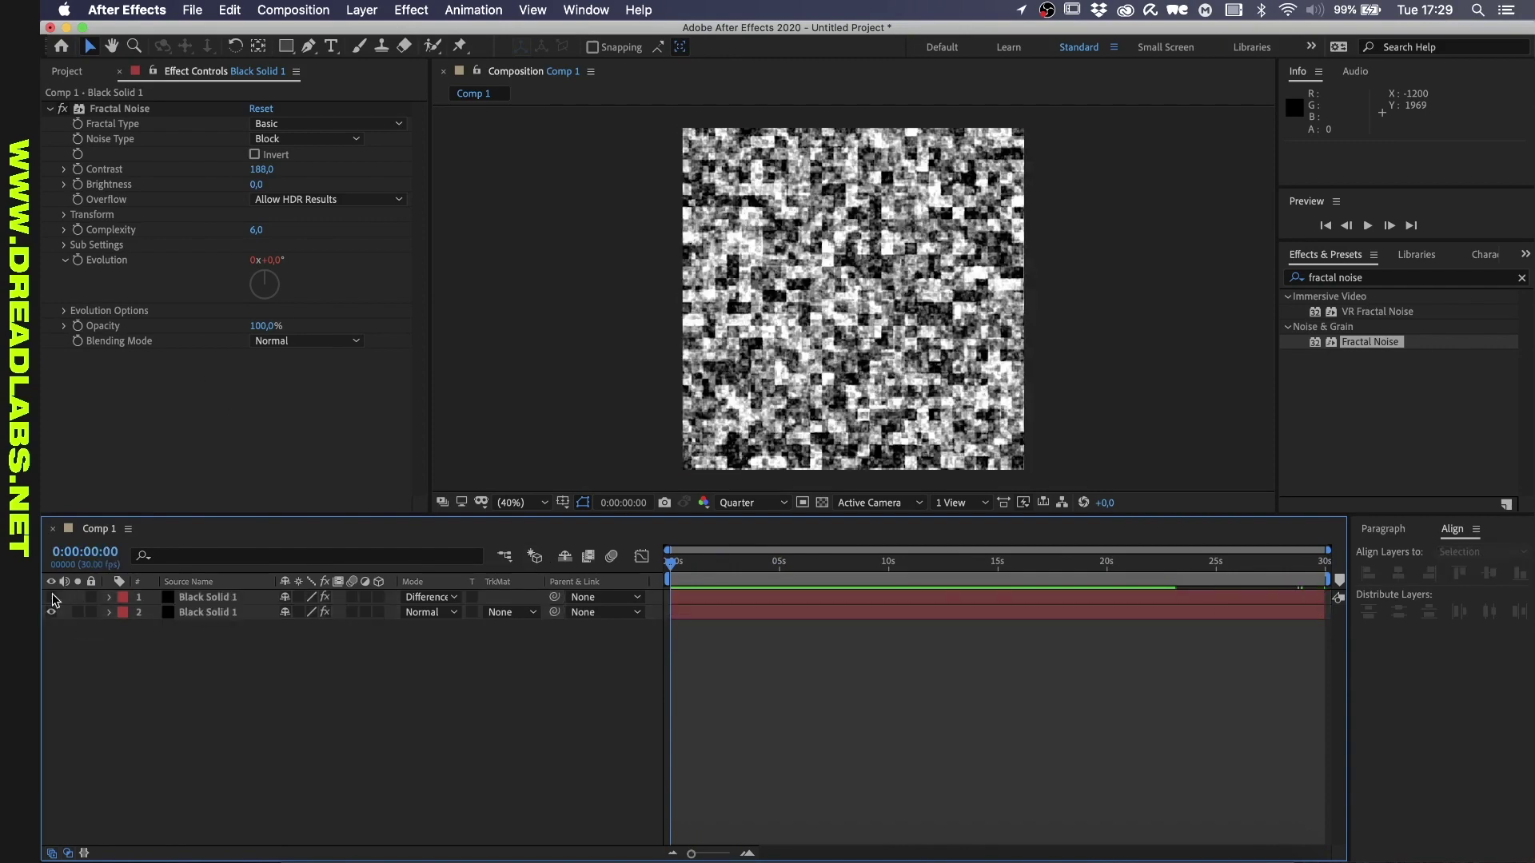
click(51, 612)
click(52, 612)
click(52, 612)
click(823, 502)
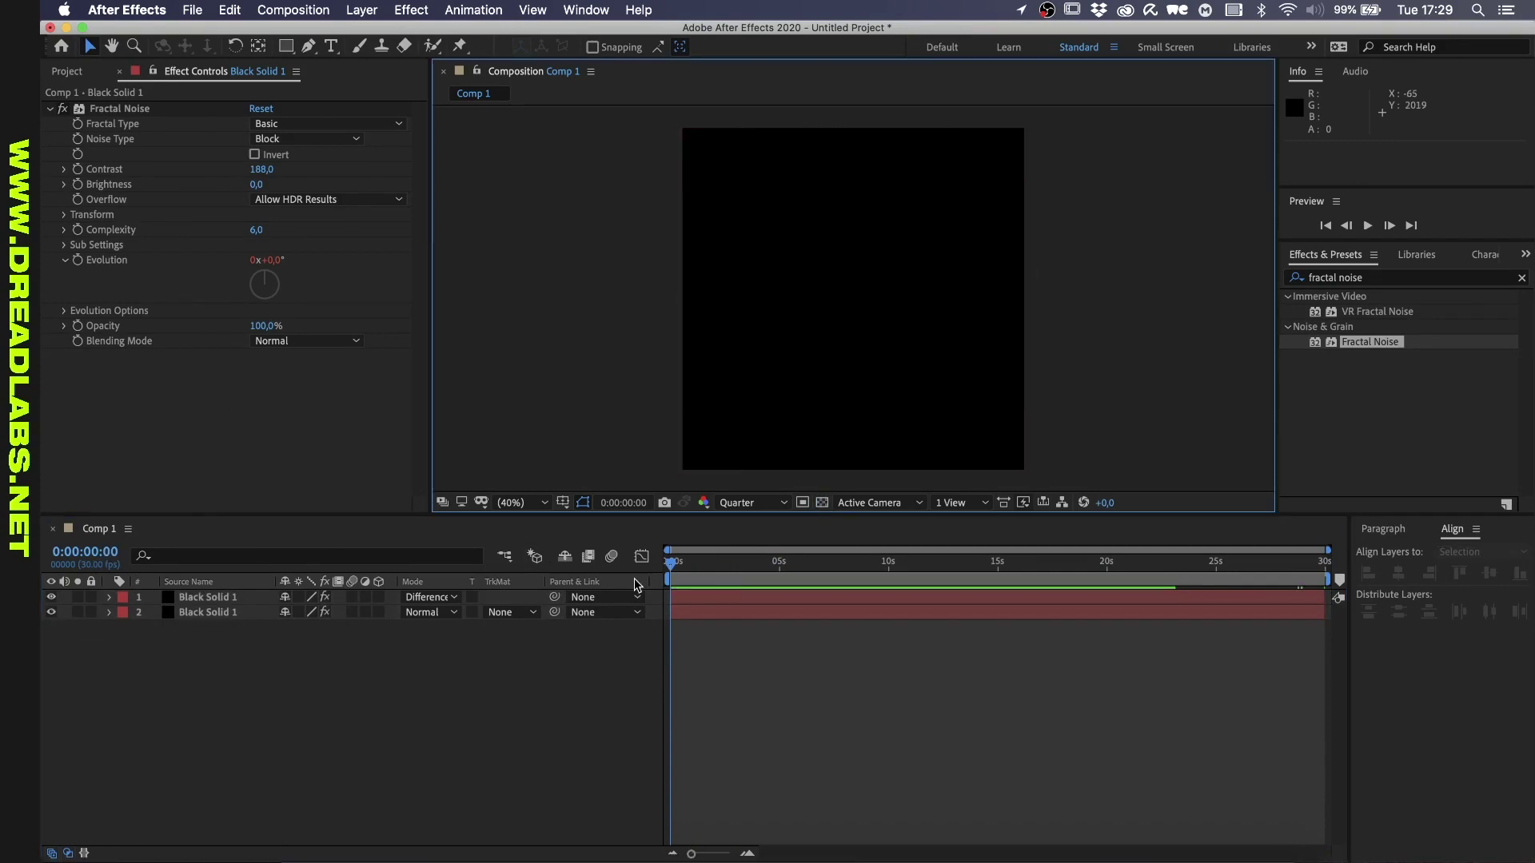
click(256, 598)
key(space)
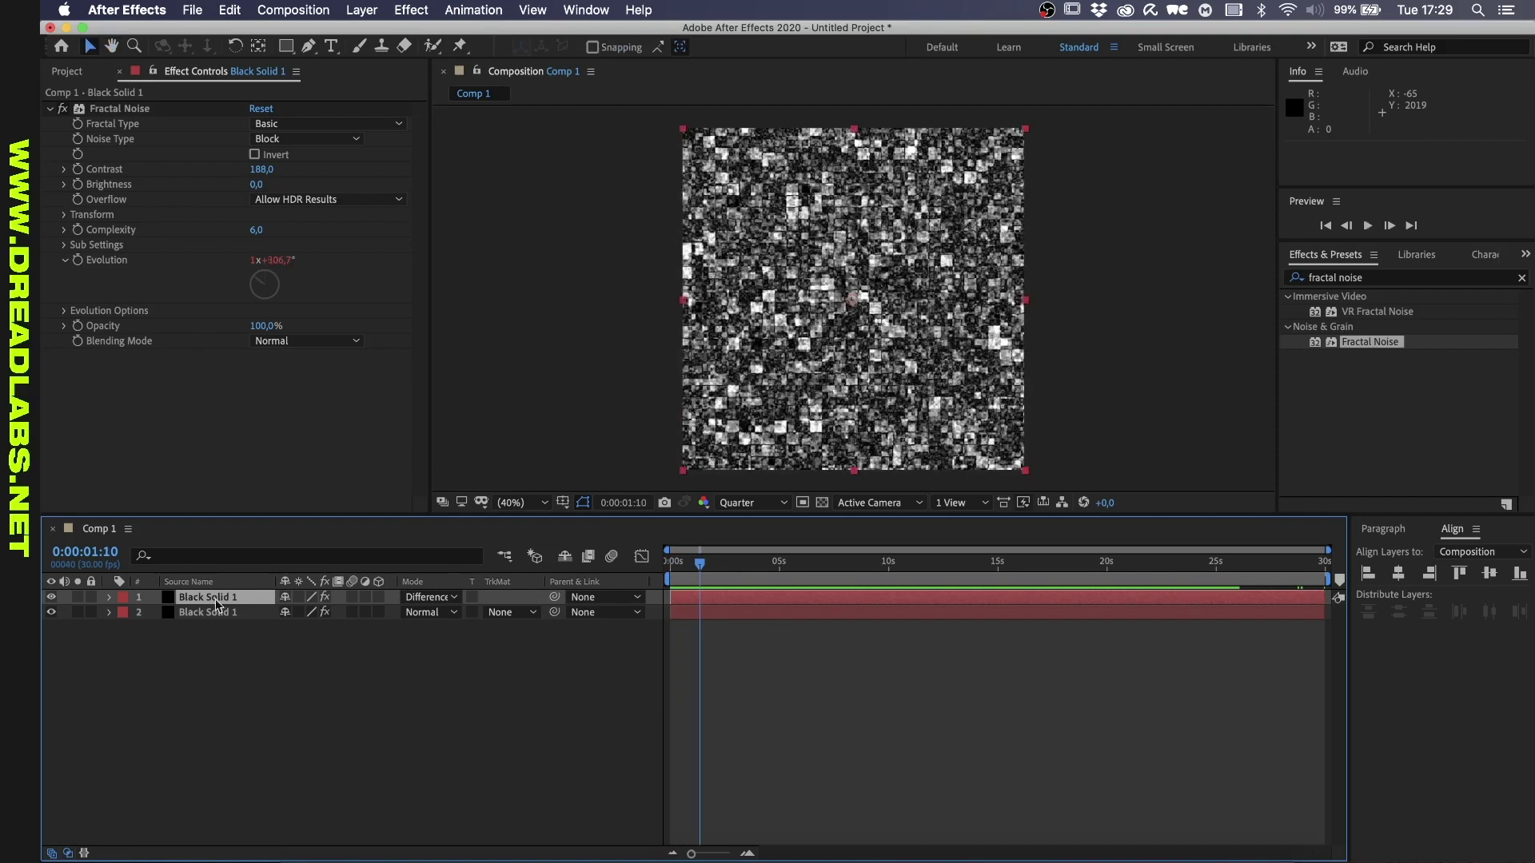
Pre-compose both Black Solid 1 layers into a new composition named Glitch Comp 1
shift+click(214, 612)
right_click(210, 612)
click(264, 768)
text(Gl)
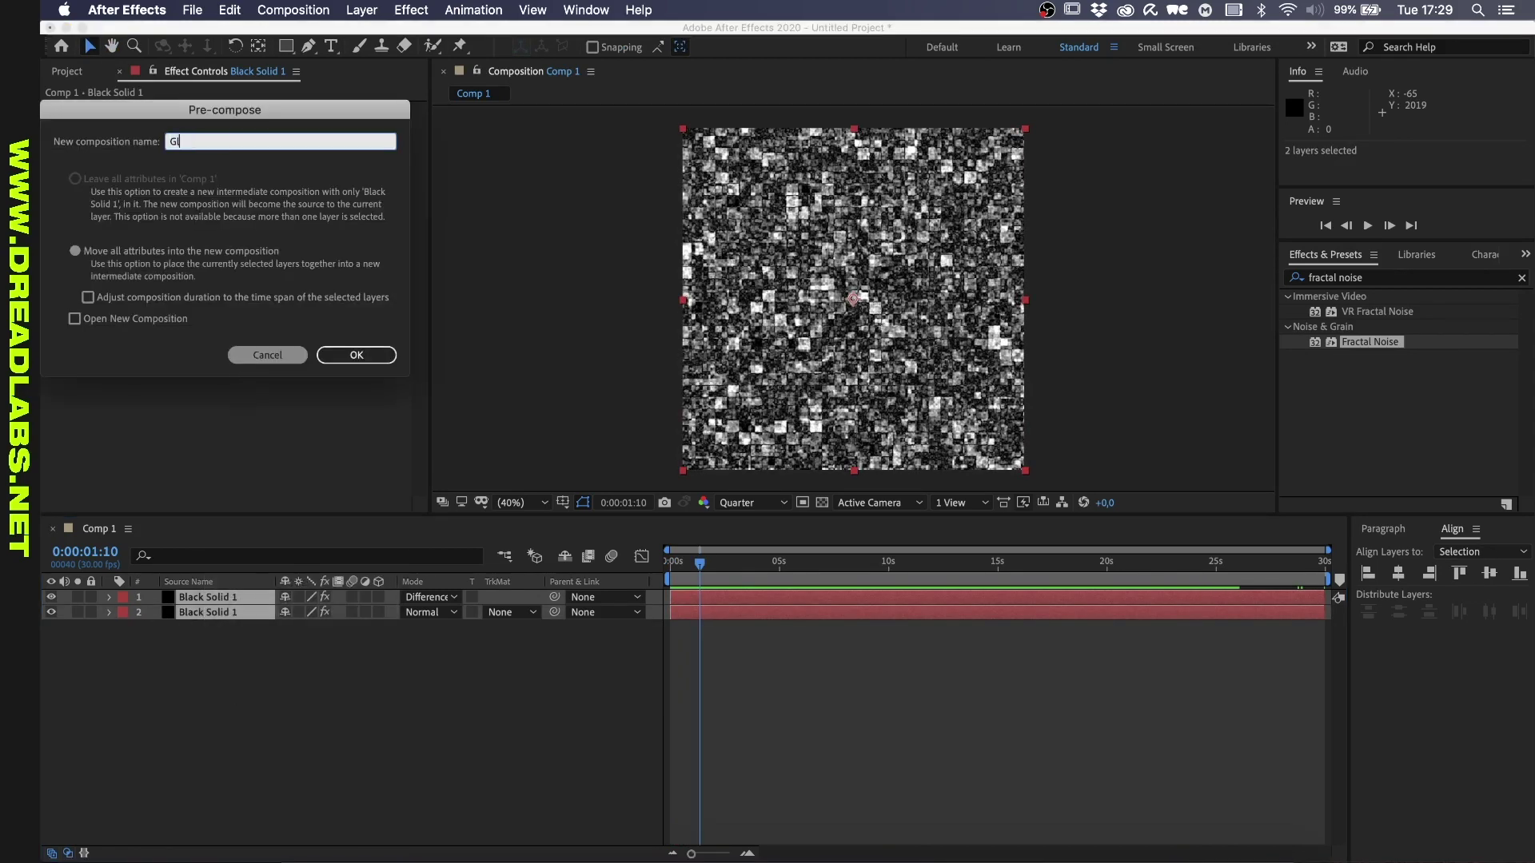
text(itch Comp 1)
key(Return)
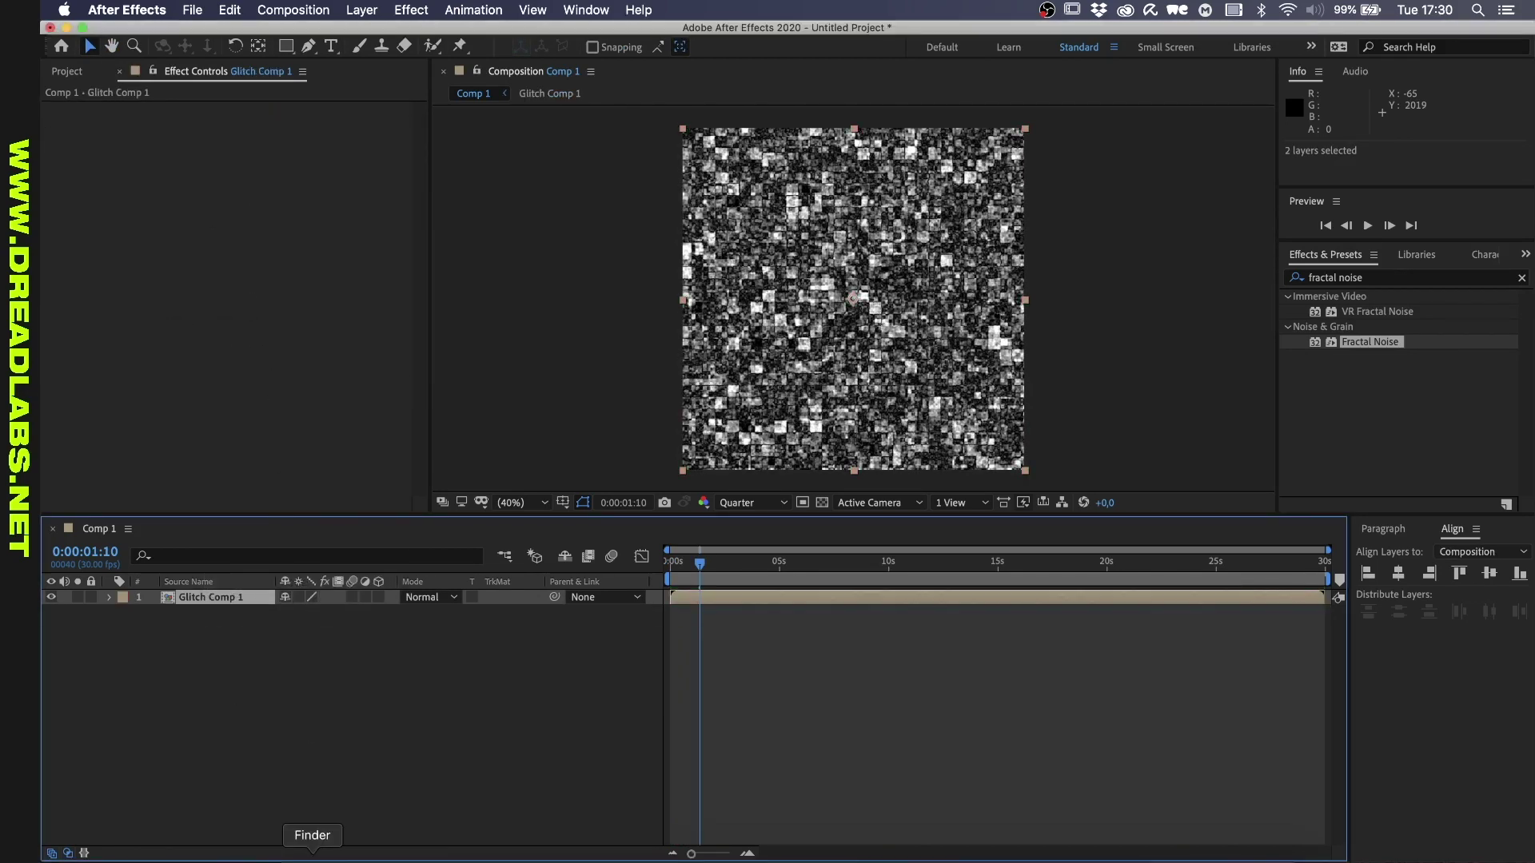
Add 015.png from the Dreadlabs Marble Textures folder above Glitch Comp 1 in the timeline and scale it to 60%
click(313, 859)
scroll(650, 555, down, 3)
click(640, 583)
click(800, 346)
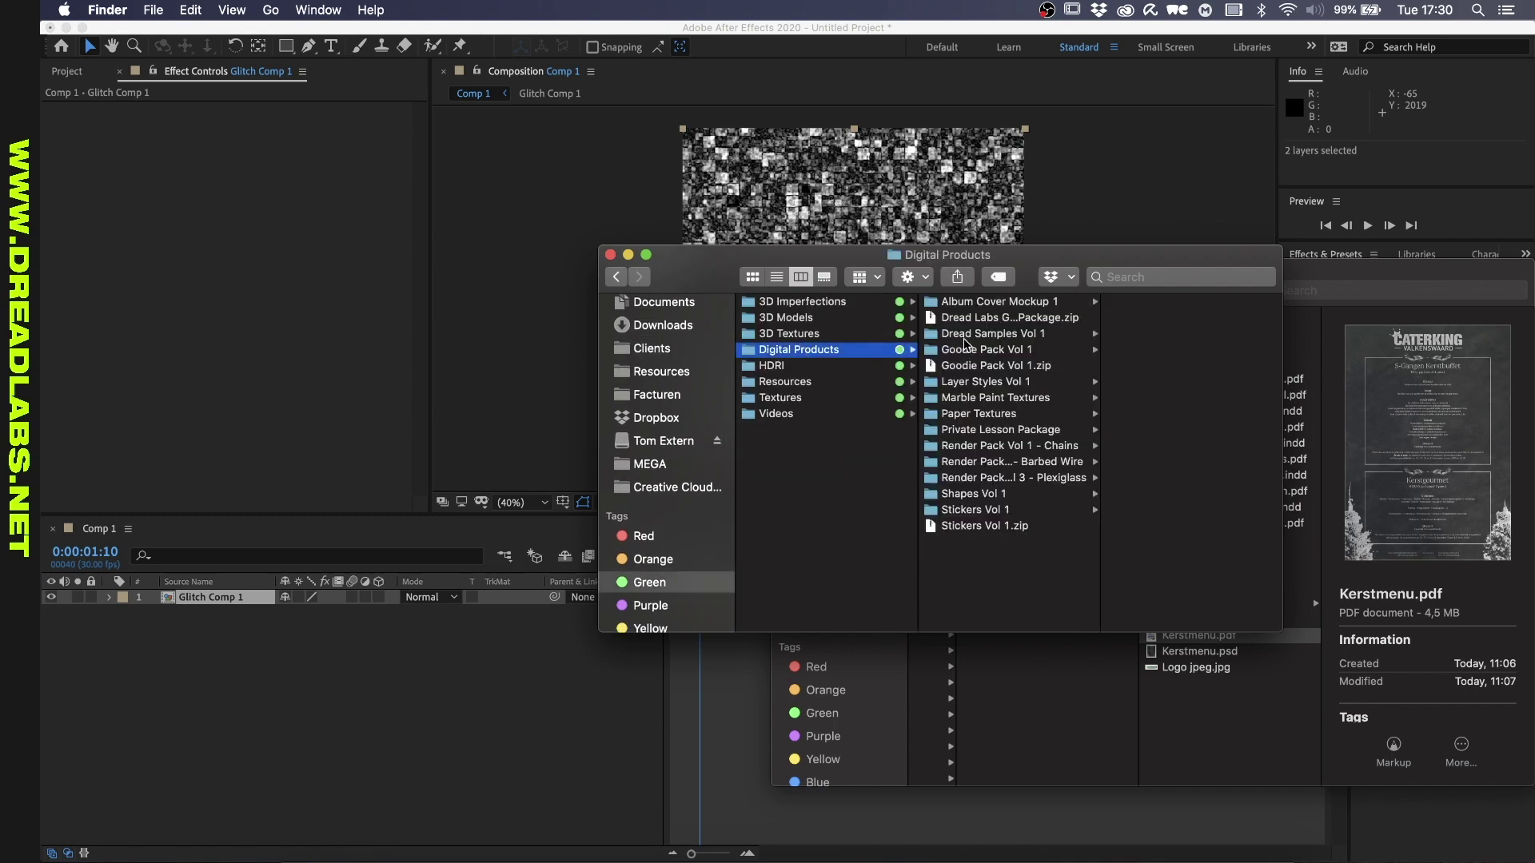
click(991, 398)
click(1157, 319)
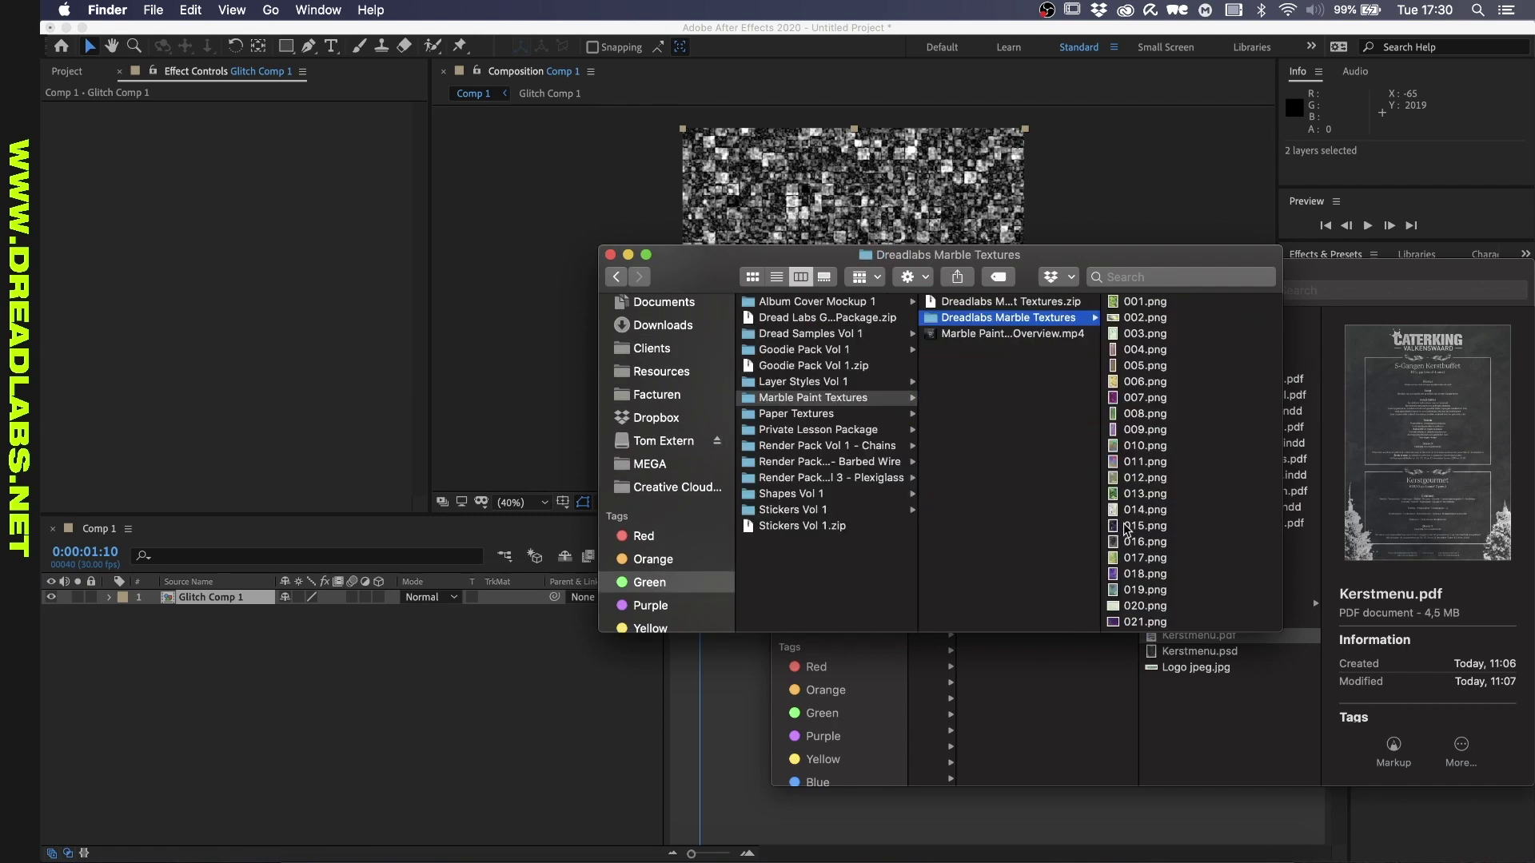
click(1131, 528)
drag(994, 482, 315, 692)
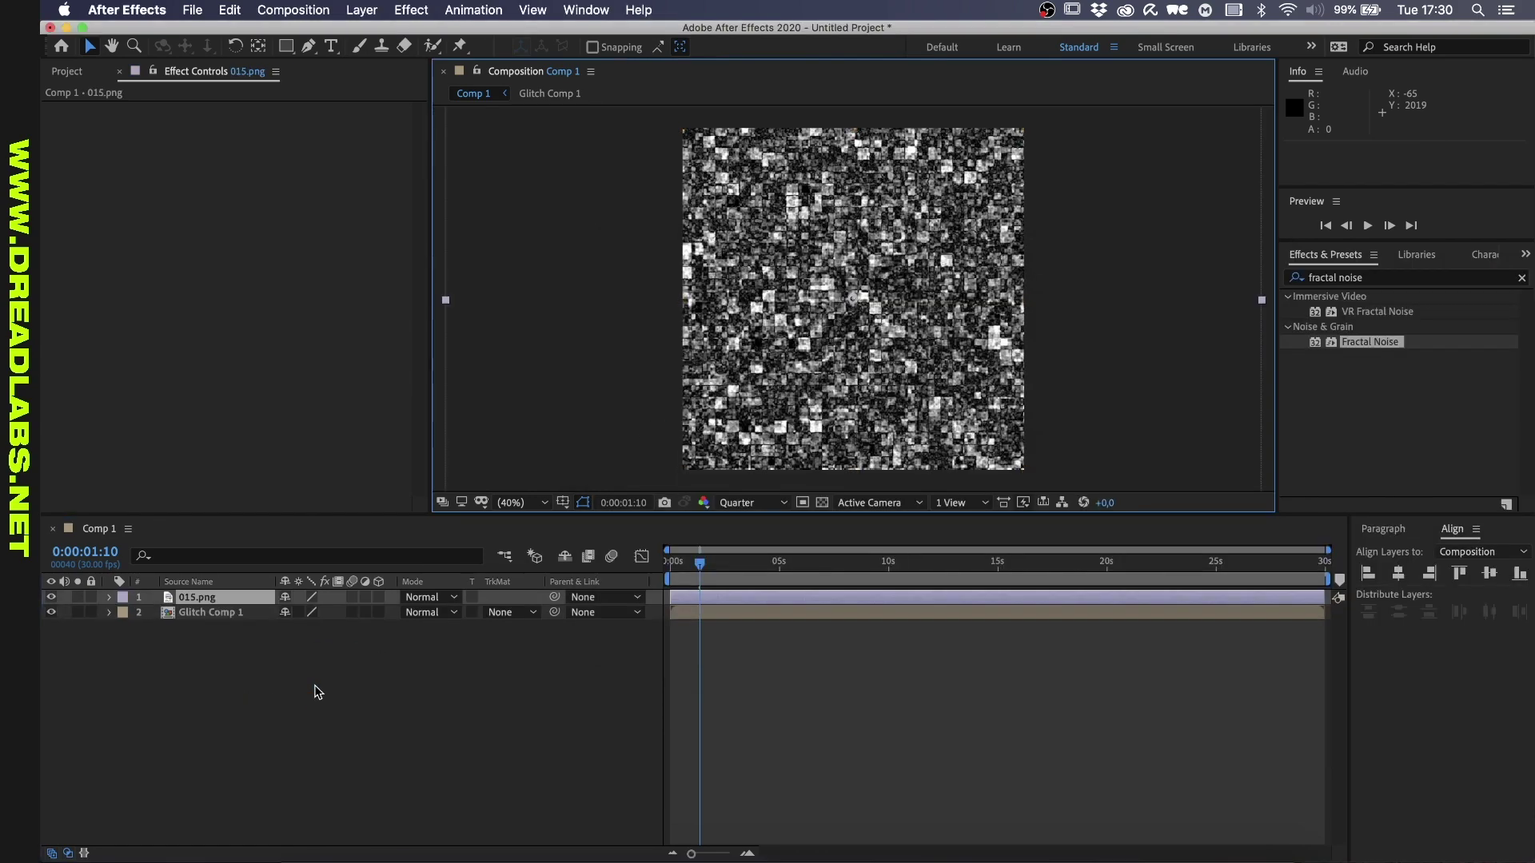
key(s)
drag(332, 614, 300, 613)
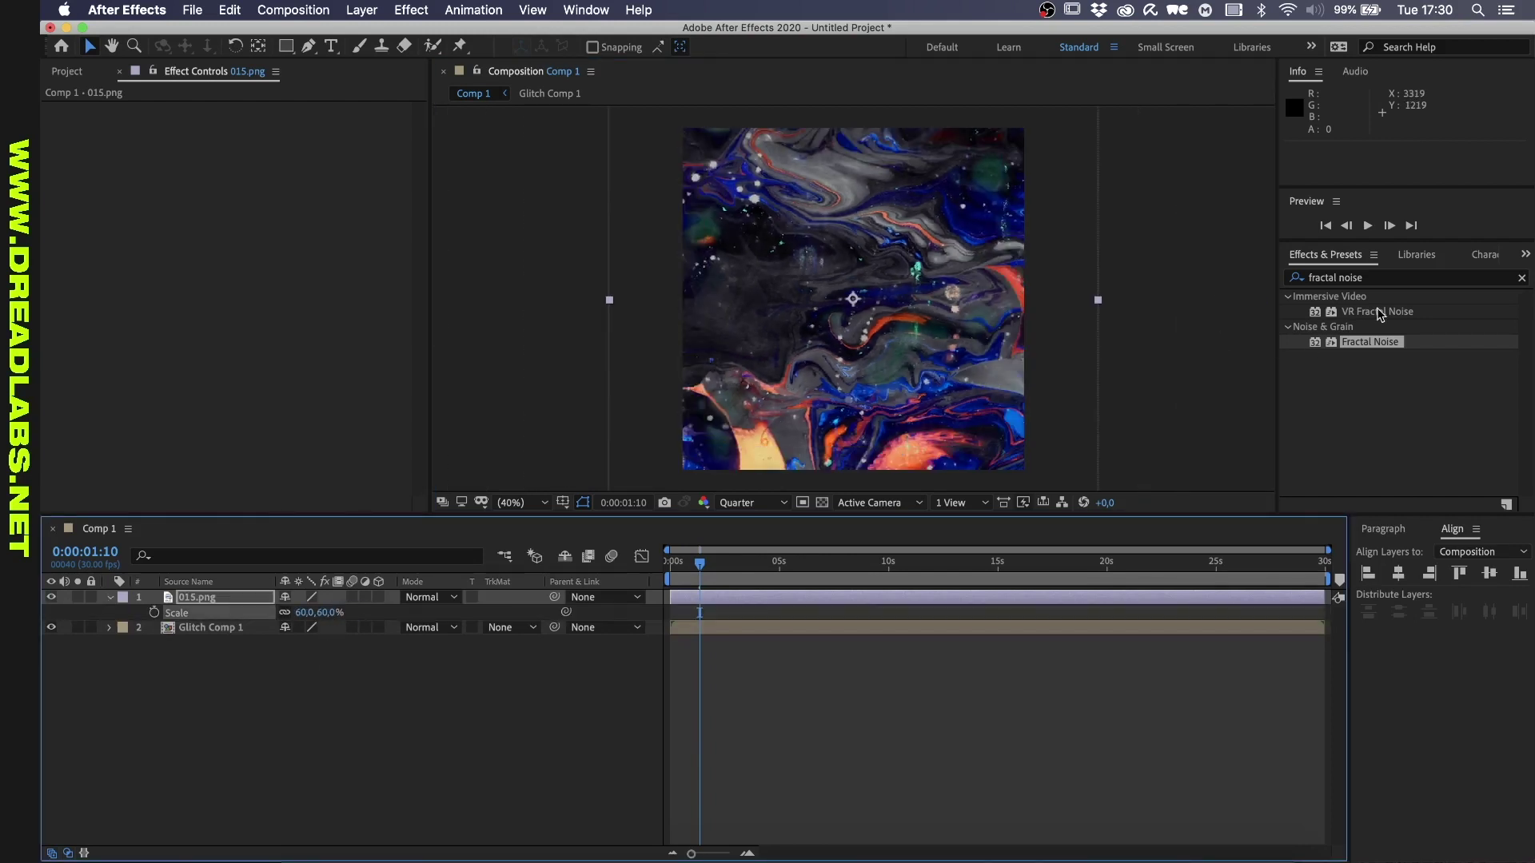
Apply the Displacement Map effect to 015.png with Glitch Comp 1 as the displacement map layer
click(1374, 277)
text(displacement)
drag(1365, 311, 196, 597)
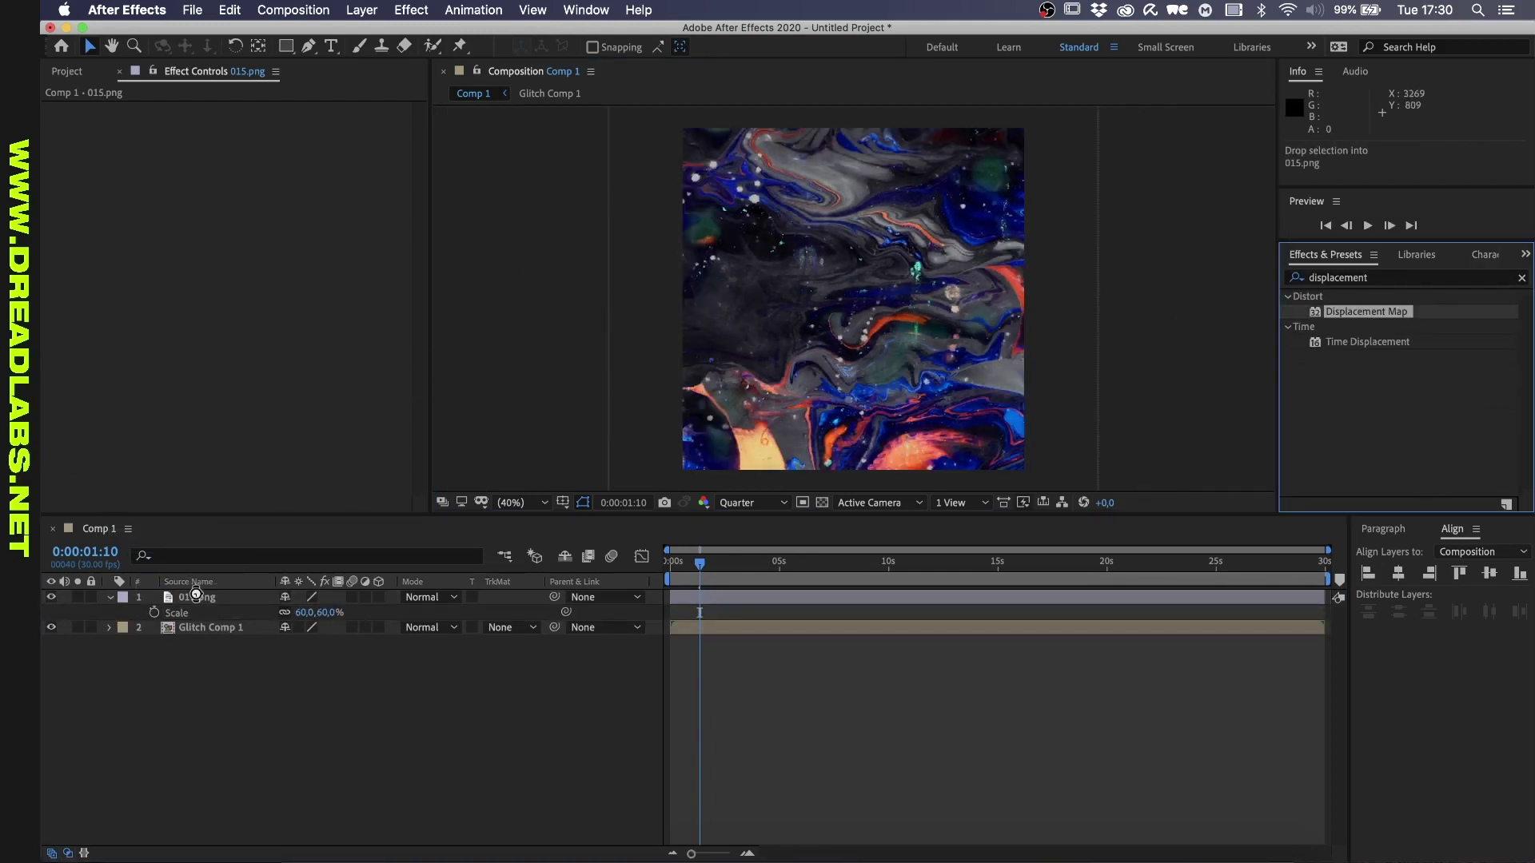
click(282, 123)
click(281, 186)
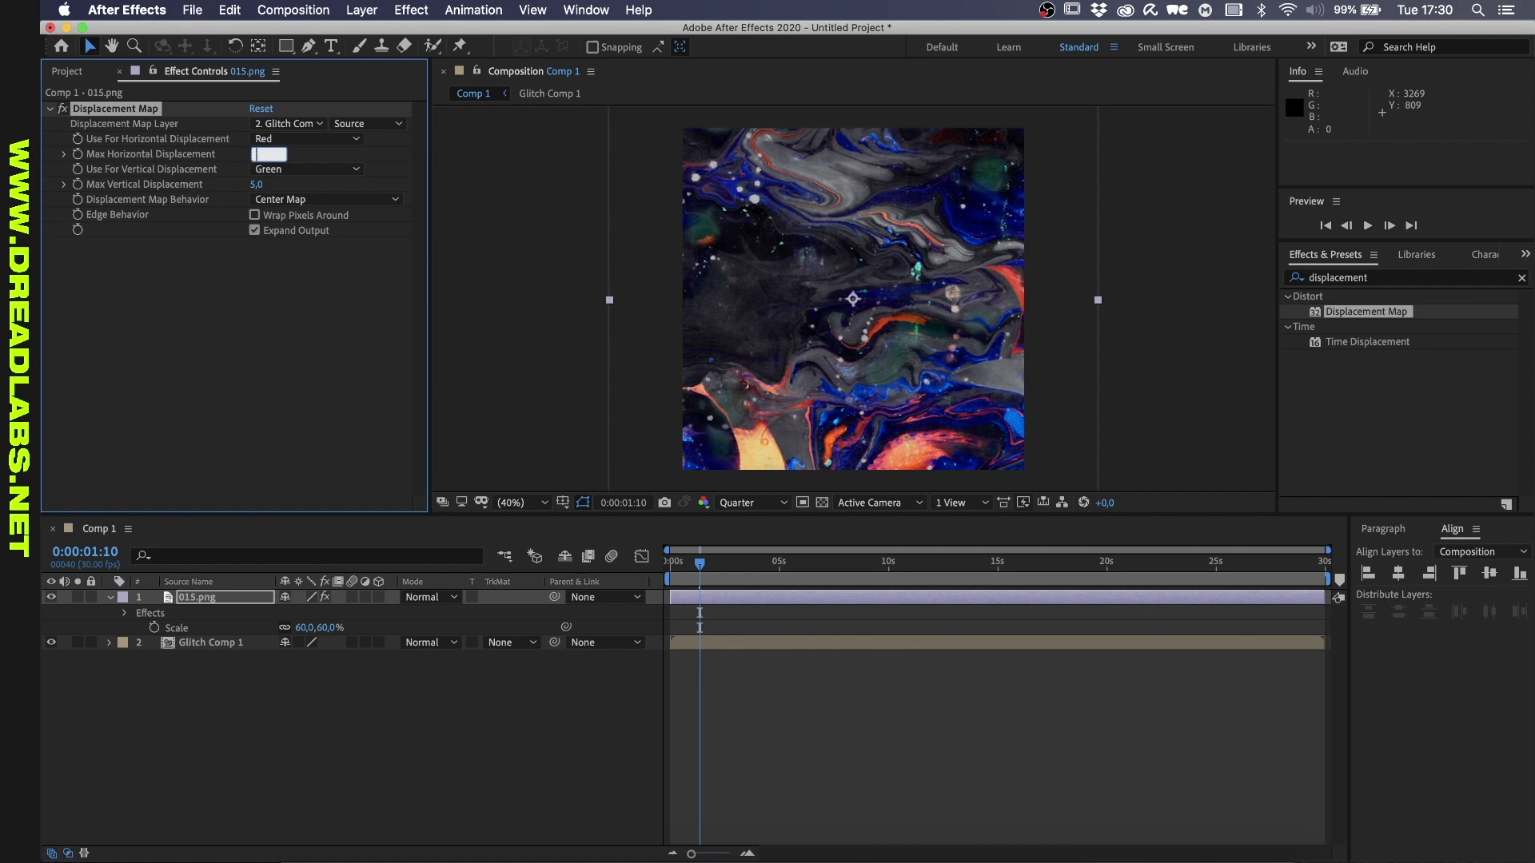
Set both Max Horizontal and Max Vertical Displacement to 50 and preview the distortion
text(50)
key(Tab)
text(50)
key(Return)
key(space)
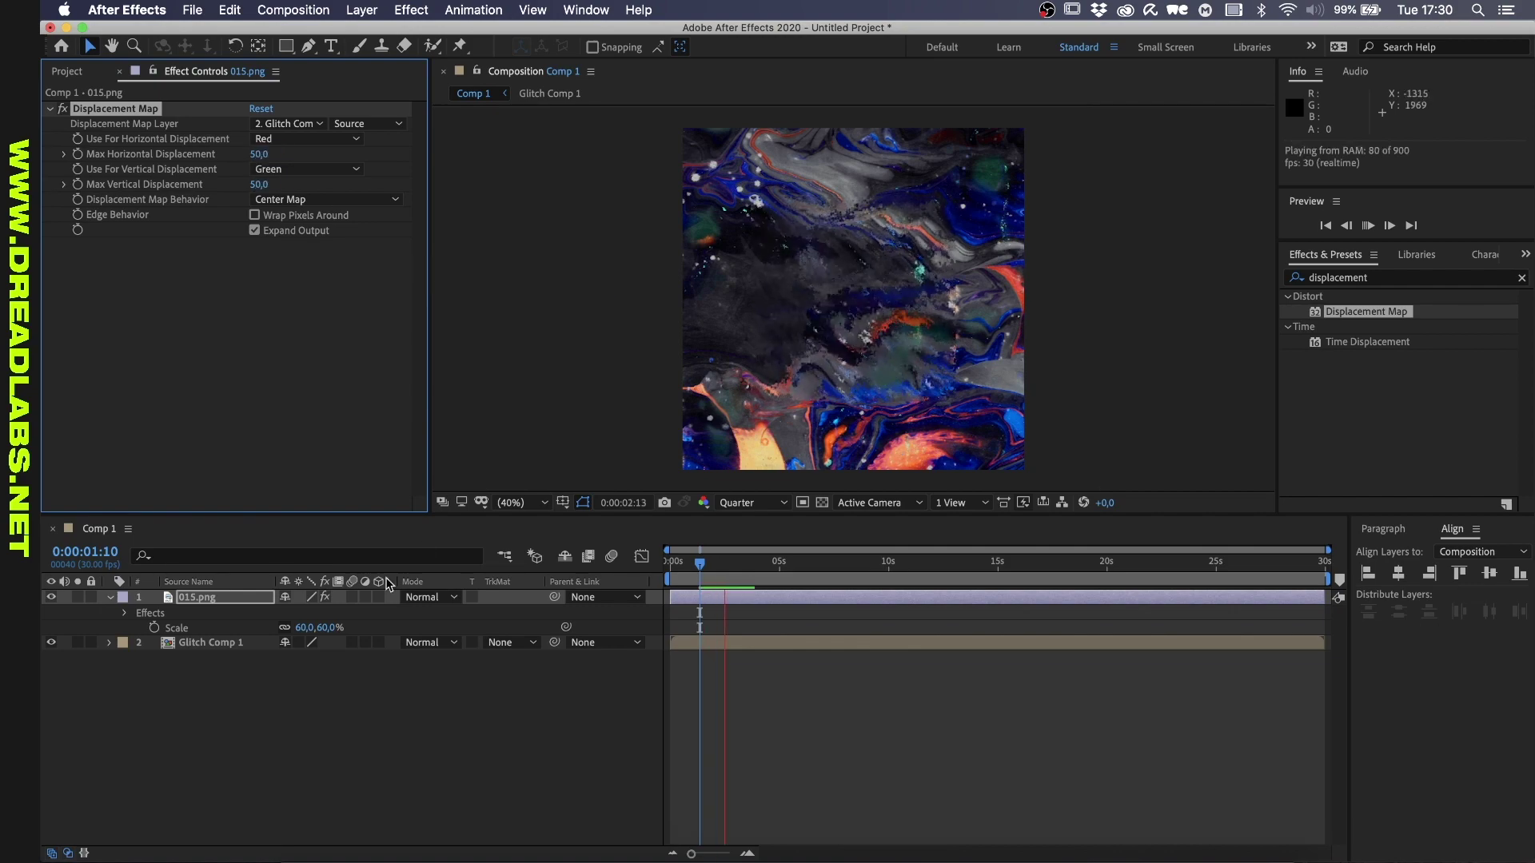
key(space)
Compare the displaced image with the underlying glitch noise by toggling the 015.png layer's visibility during playback
click(49, 598)
click(49, 597)
click(50, 597)
key(space)
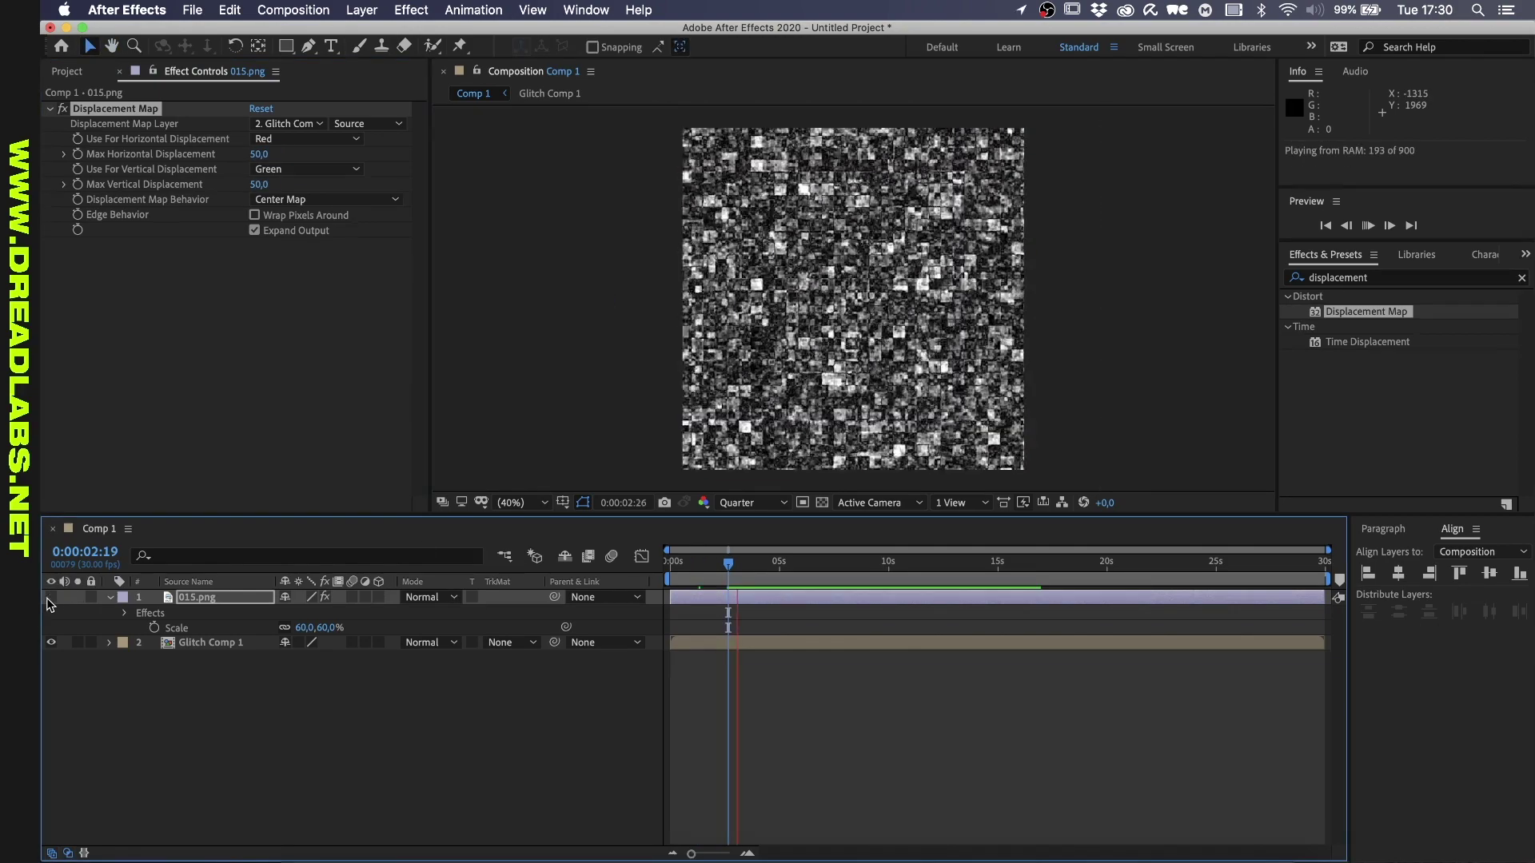
key(space)
click(49, 598)
Place 015.png below Glitch Comp 1, hide Glitch Comp 1, and return to the start of the timeline
drag(184, 597, 185, 649)
click(50, 597)
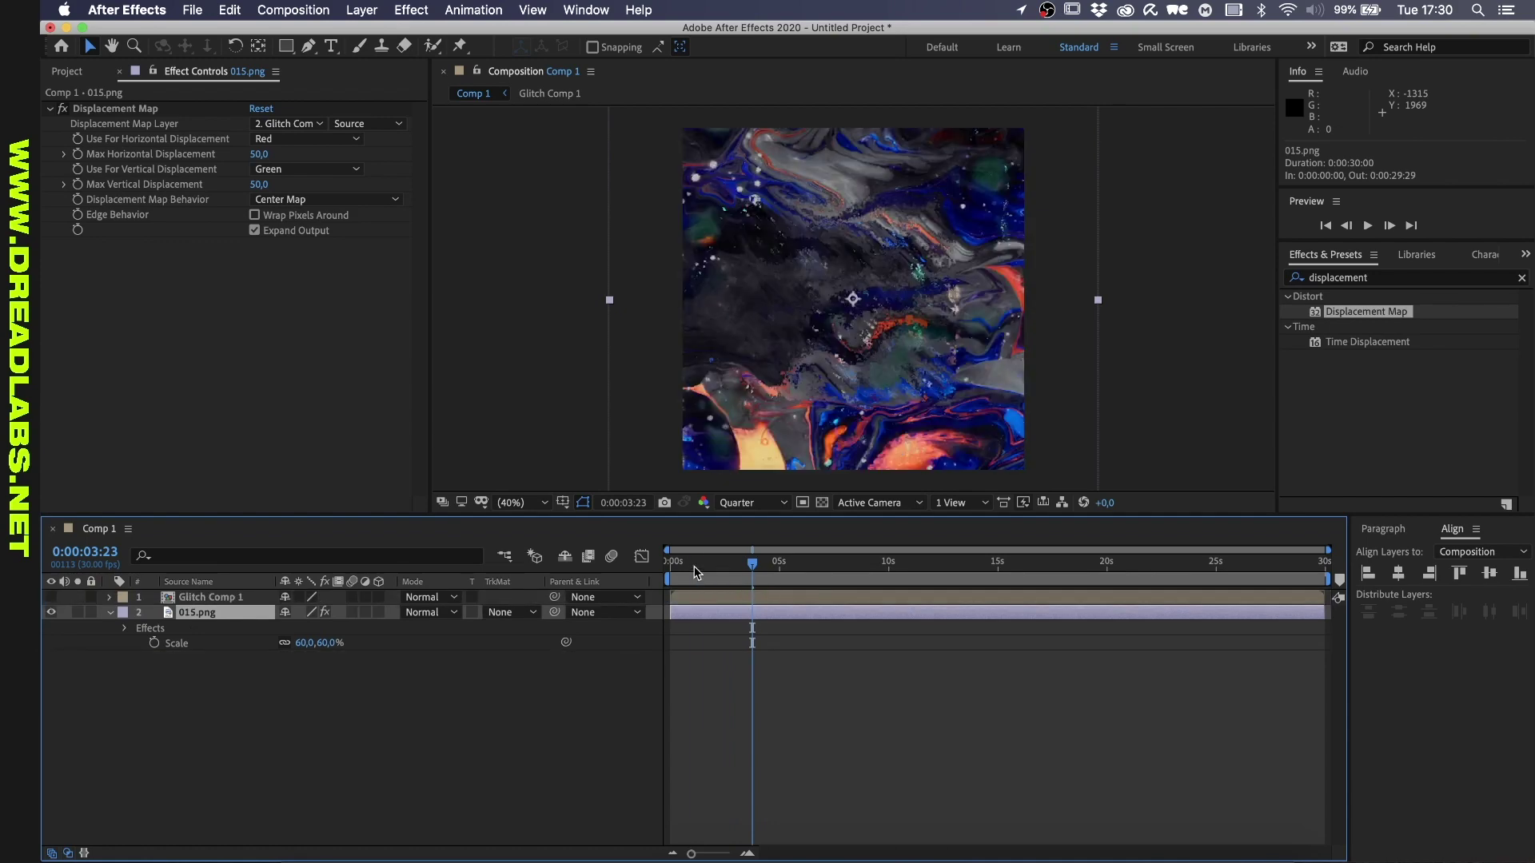
key(Home)
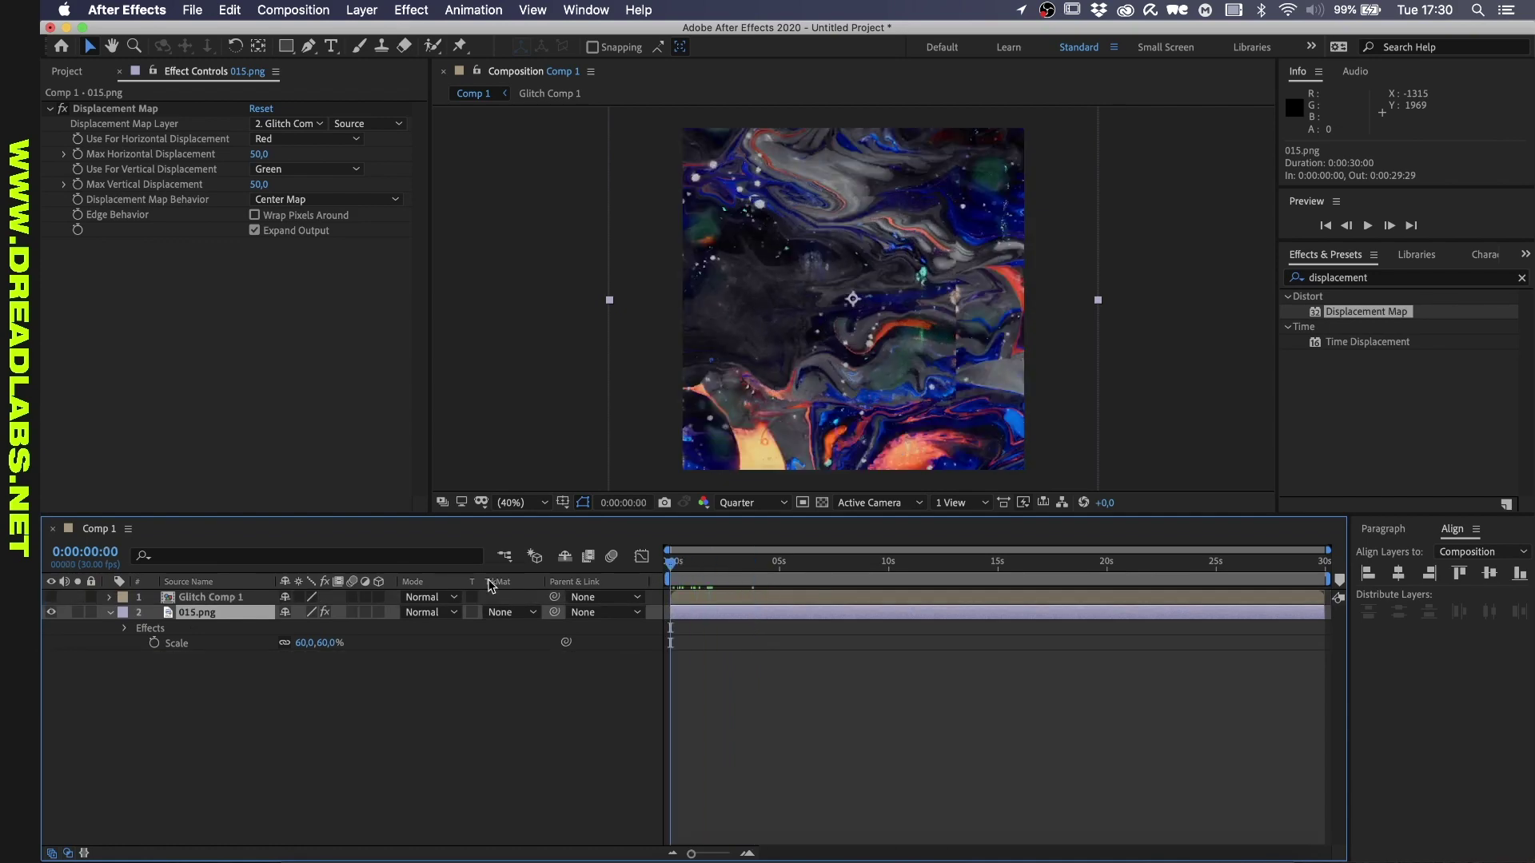
Try scaling the Glitch Comp 1 layer up to 140%
click(189, 581)
click(246, 600)
key(s)
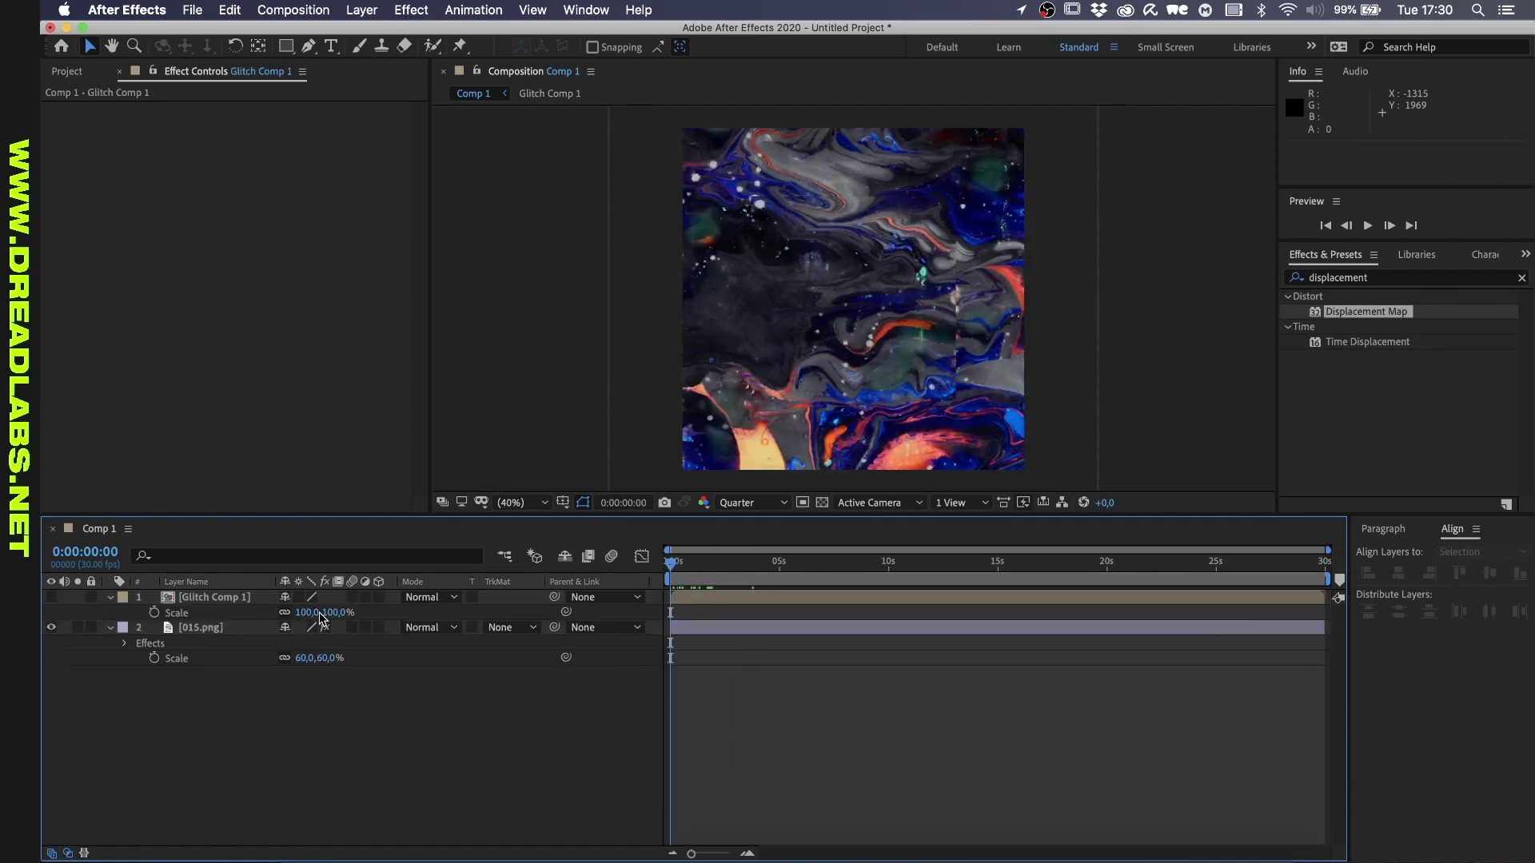
key(shift+Page_Down)
click(327, 612)
key(shift+Up)
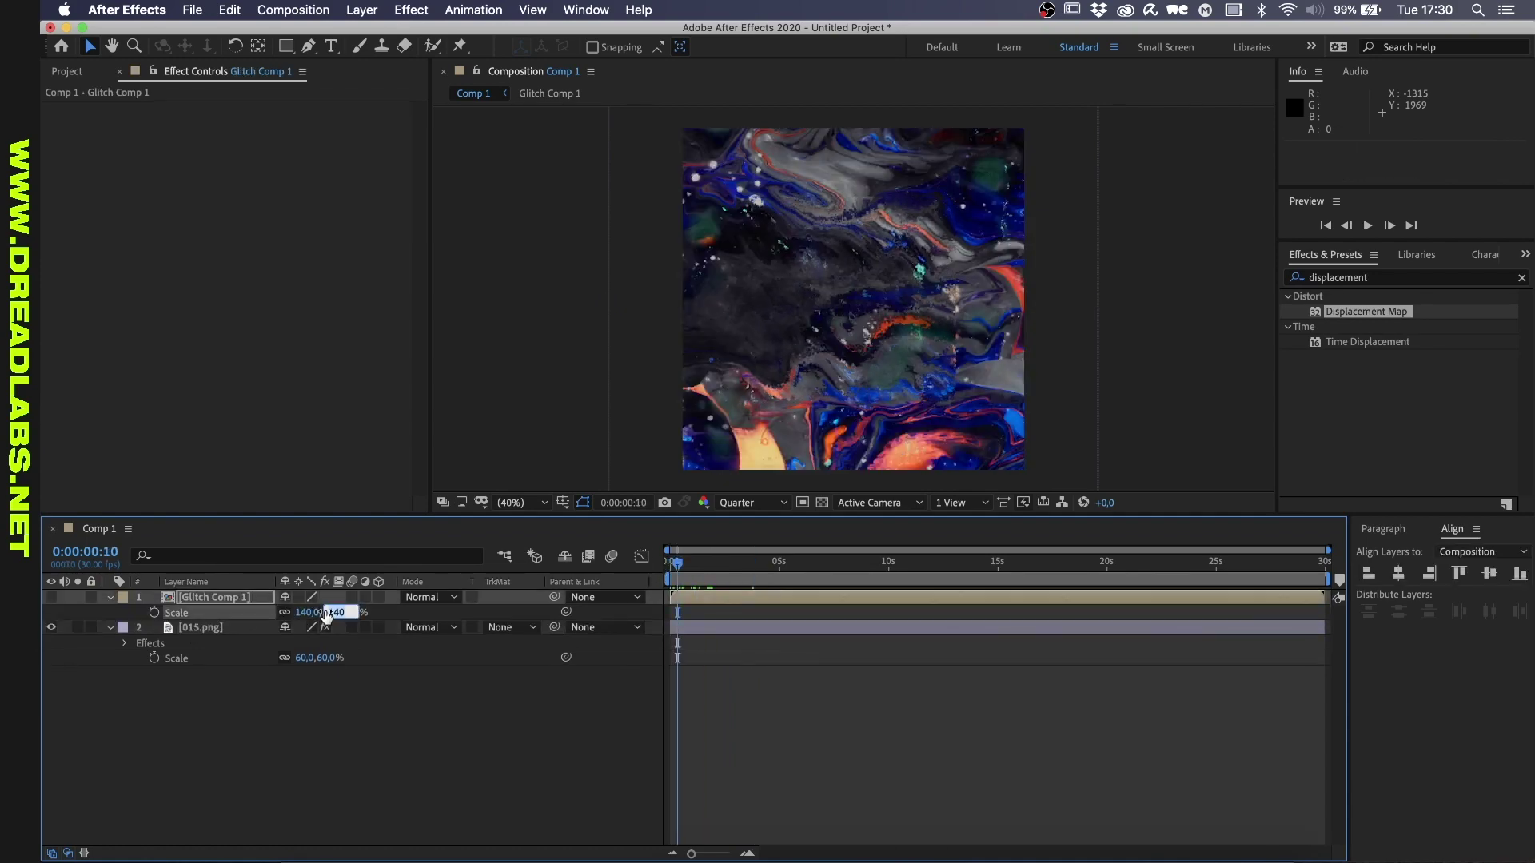
Configure the Displacement Map on 015.png with Stretch Map to Fit, Wrap Pixels Around enabled, and Max Vertical Displacement 207
click(200, 628)
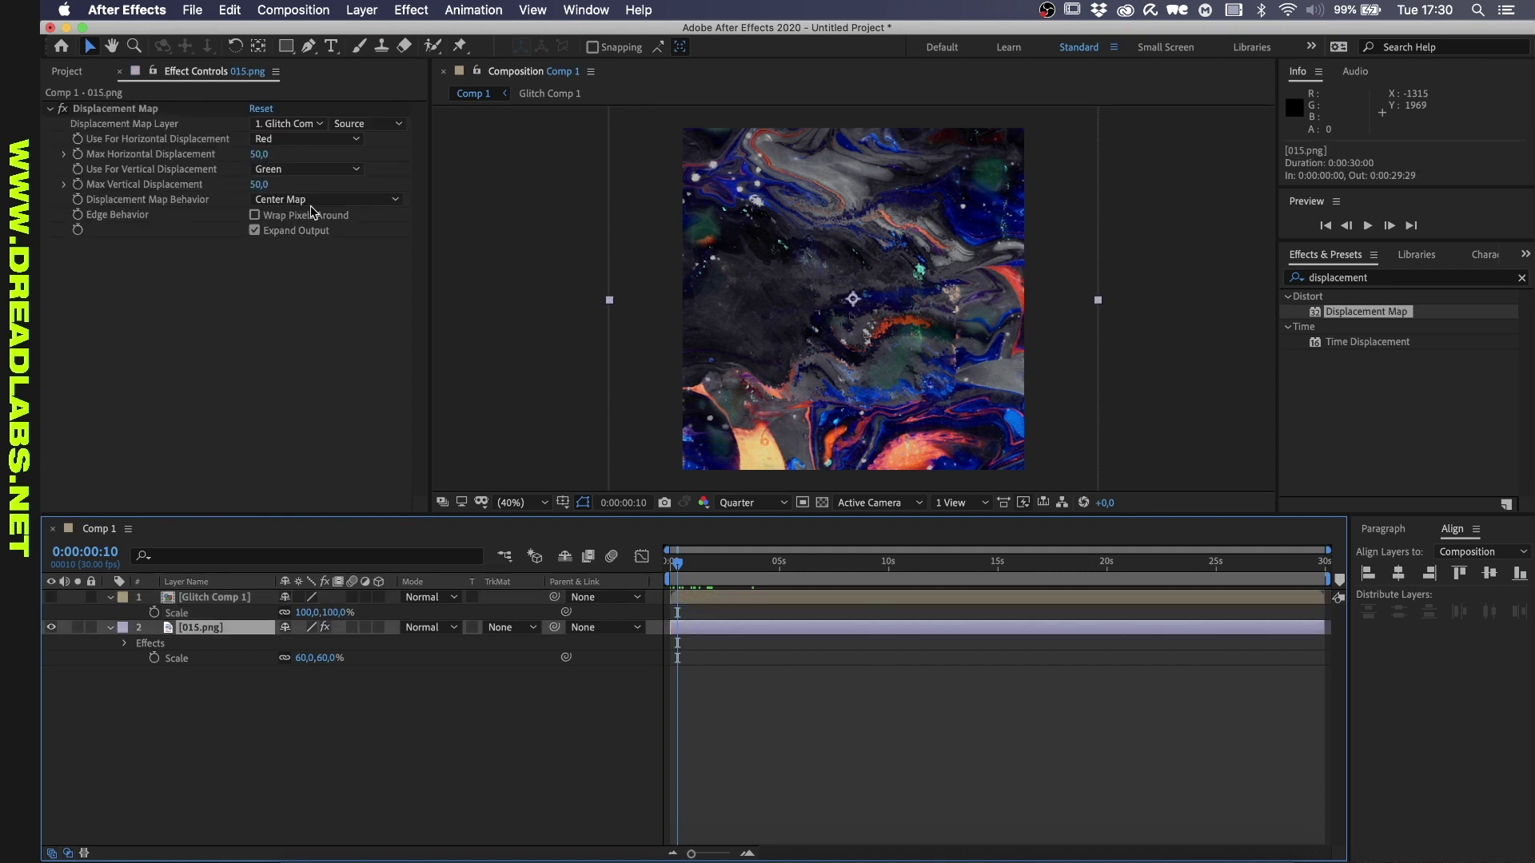
click(270, 199)
click(271, 234)
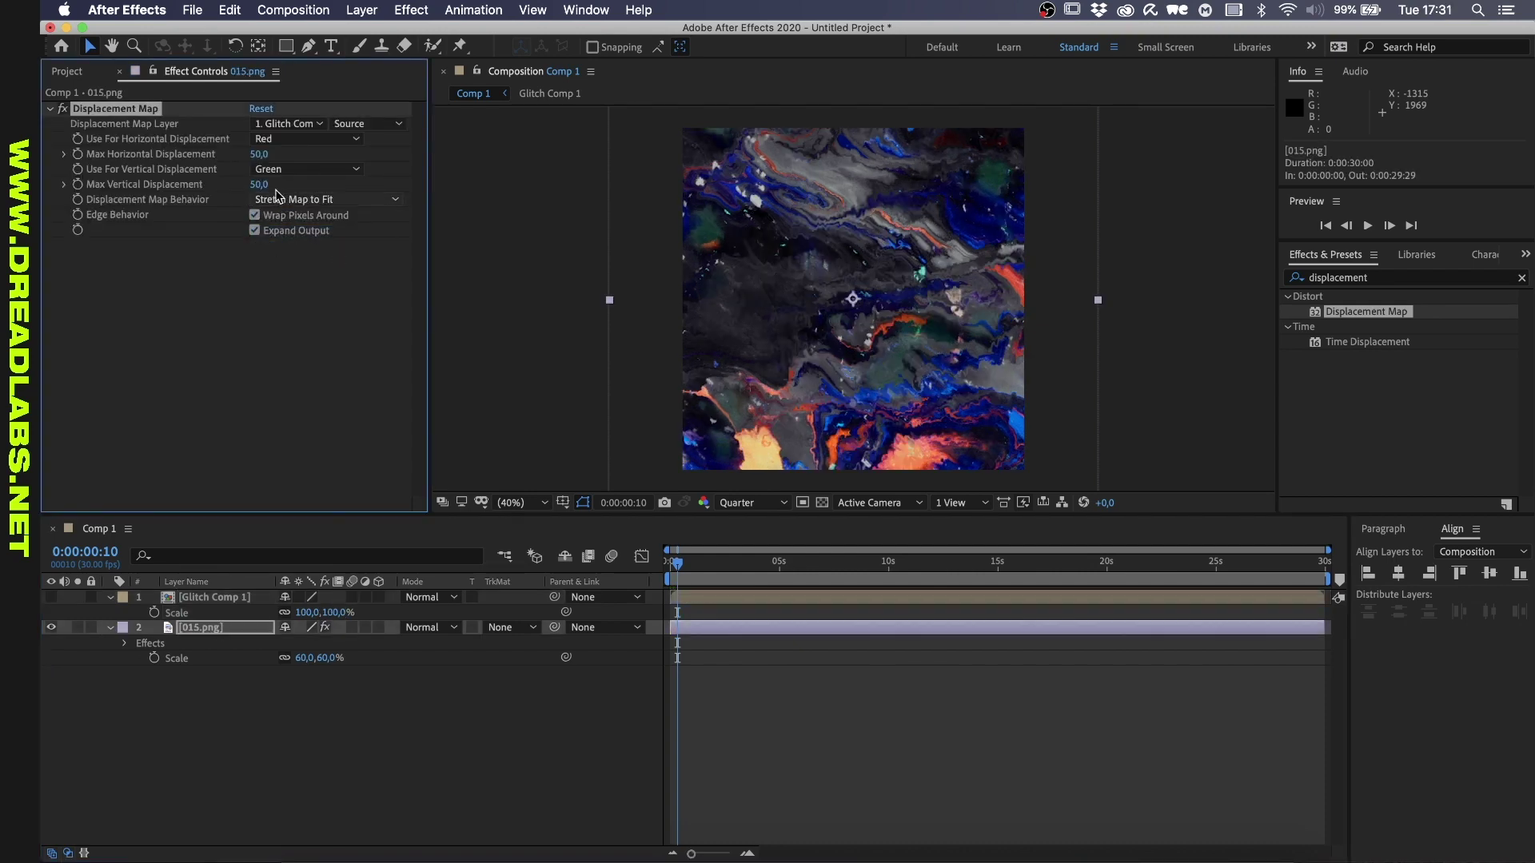
drag(260, 184, 375, 176)
Use Luminance for both horizontal and vertical displacement, set Max Horizontal Displacement to 193, and preview the result
click(278, 144)
click(281, 232)
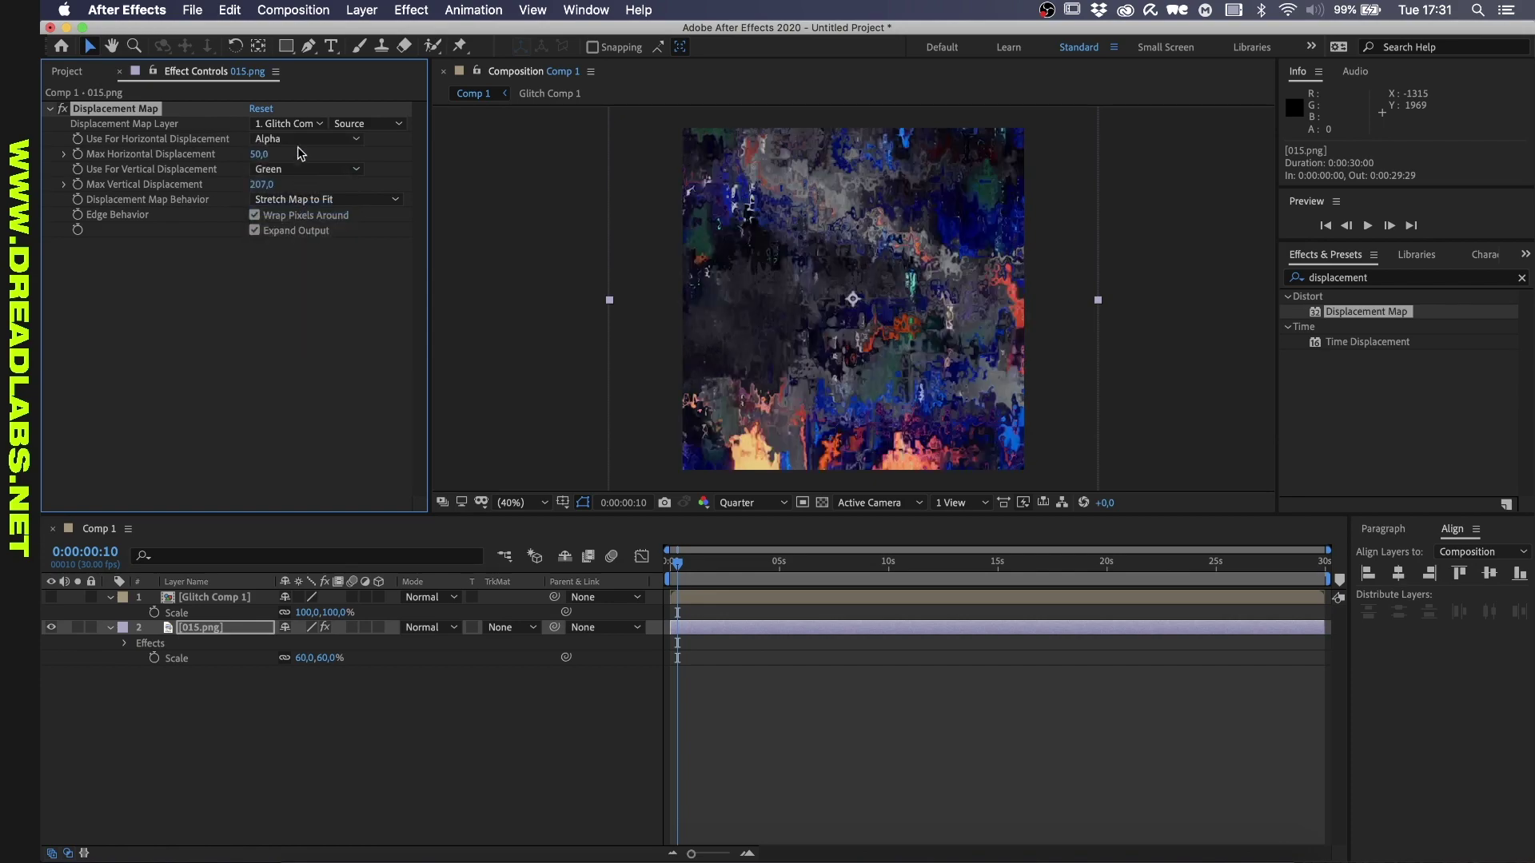
click(279, 139)
click(288, 214)
click(275, 168)
click(297, 225)
click(318, 170)
click(311, 255)
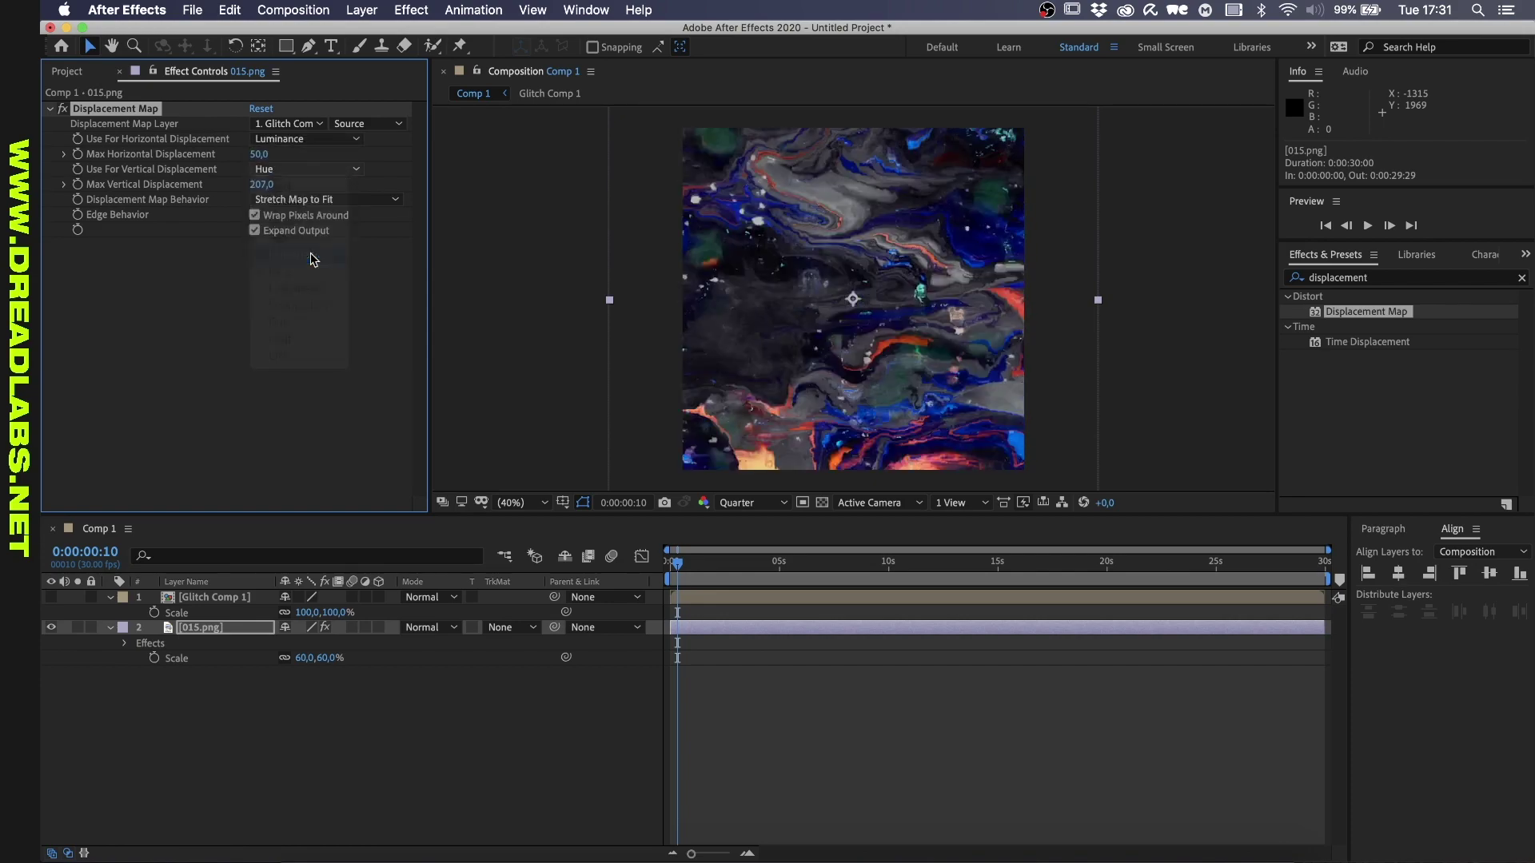
drag(267, 155, 395, 160)
key(space)
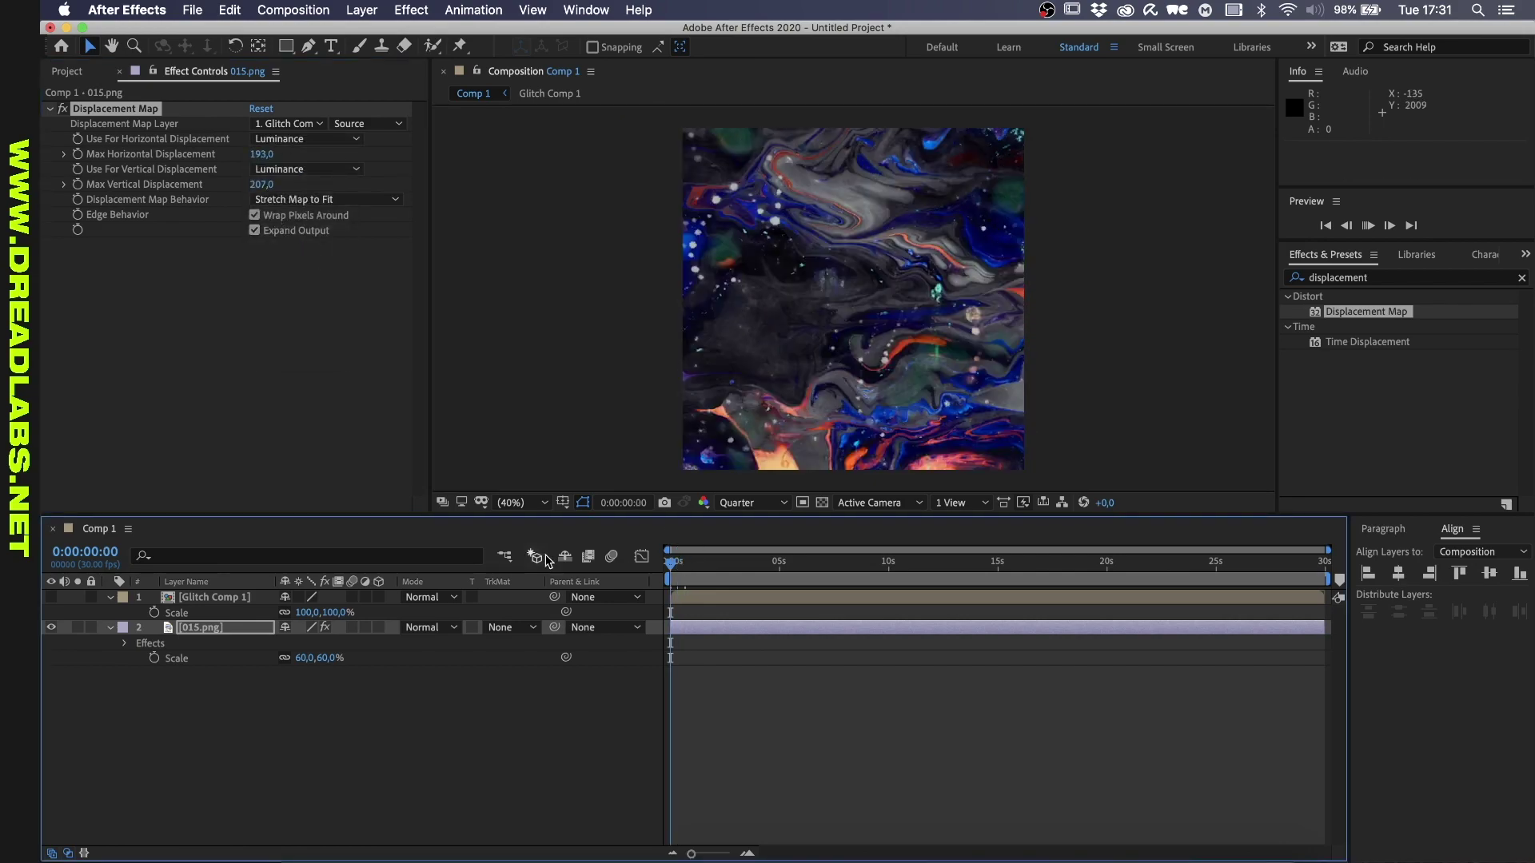
Find the Twirl effect and apply it to the 015.png layer
key(space)
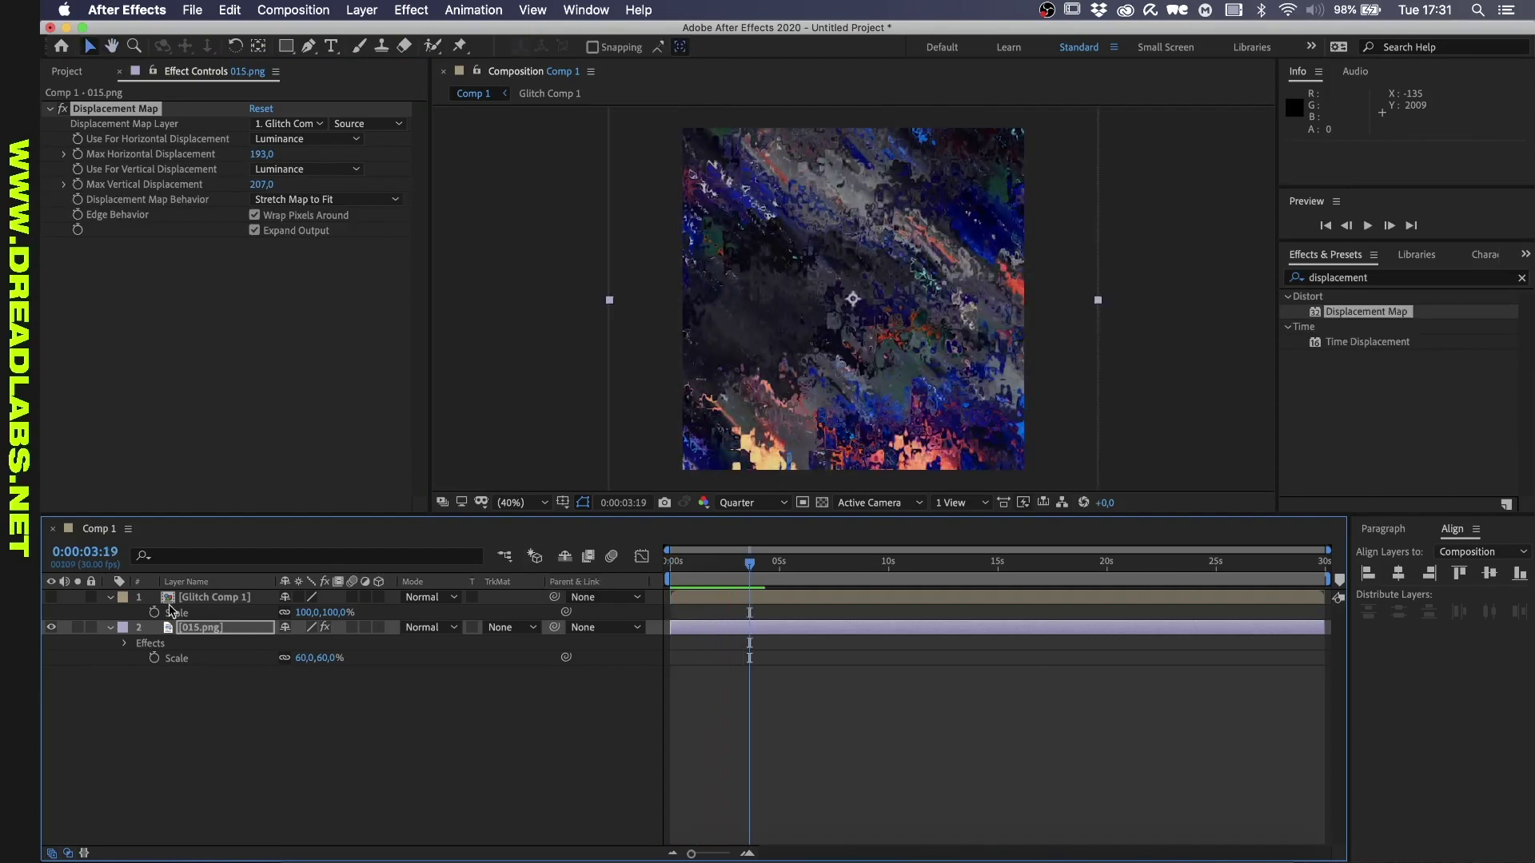
click(204, 628)
click(1352, 286)
text(twist)
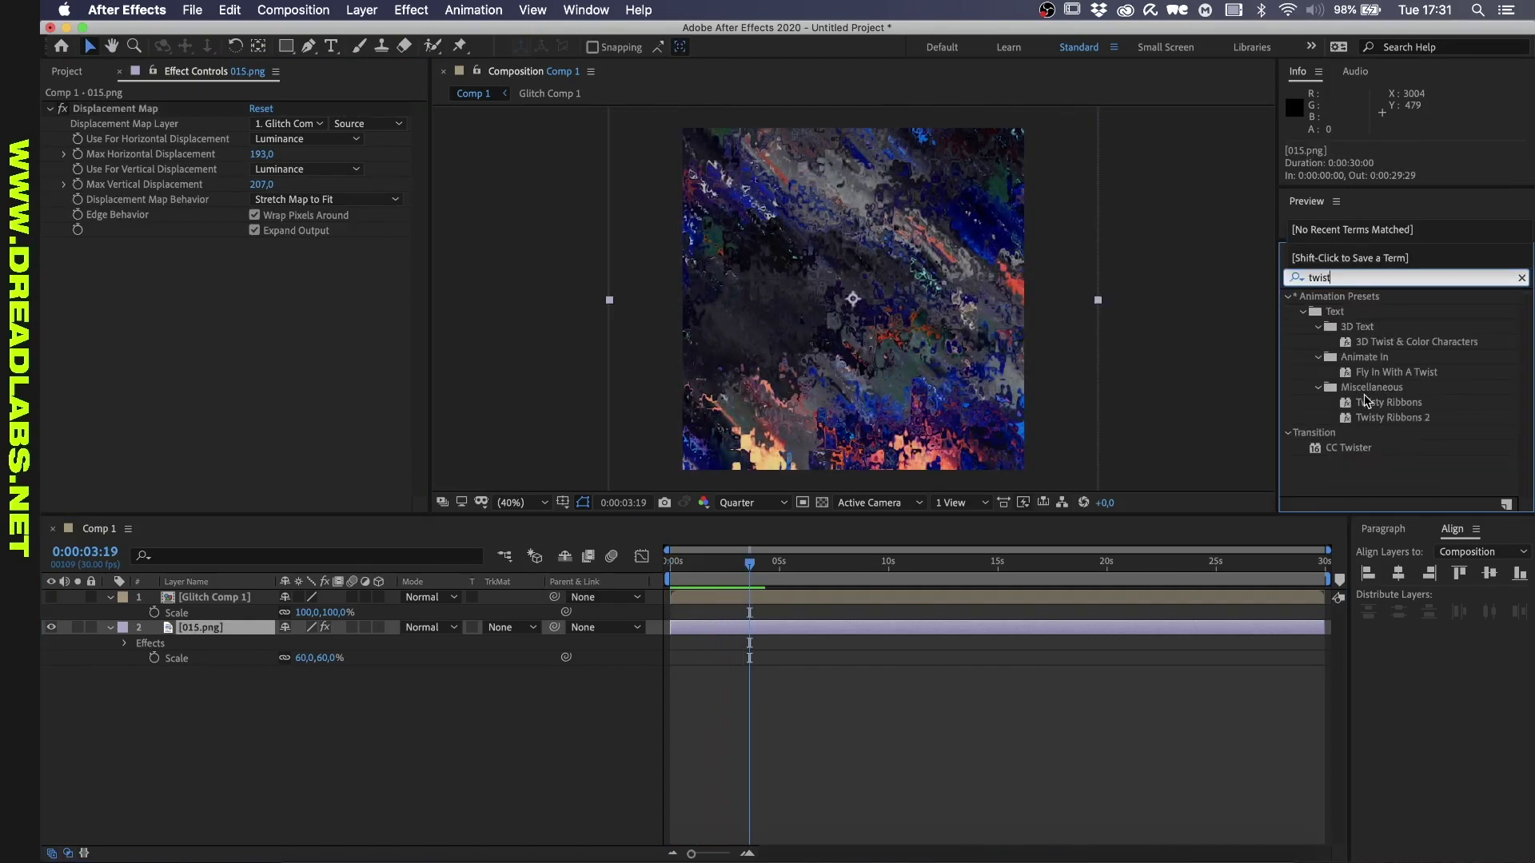
key(BackSpace)
key(BackSpace)
text(rl)
drag(1337, 433, 223, 627)
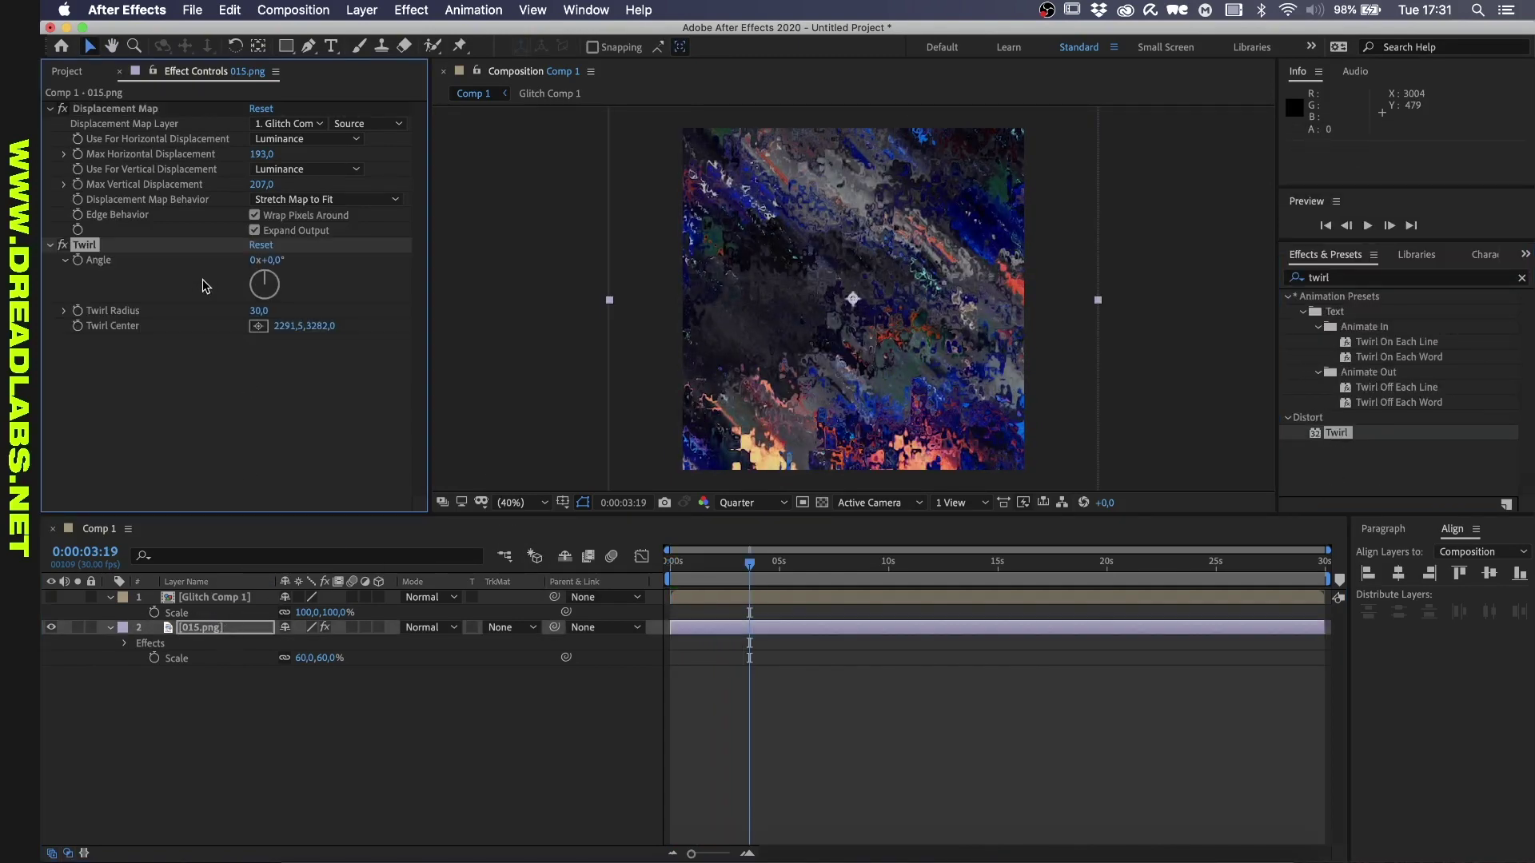
Set the Twirl angle on 015.png to 180° and preview the animation from the start
drag(266, 260, 454, 312)
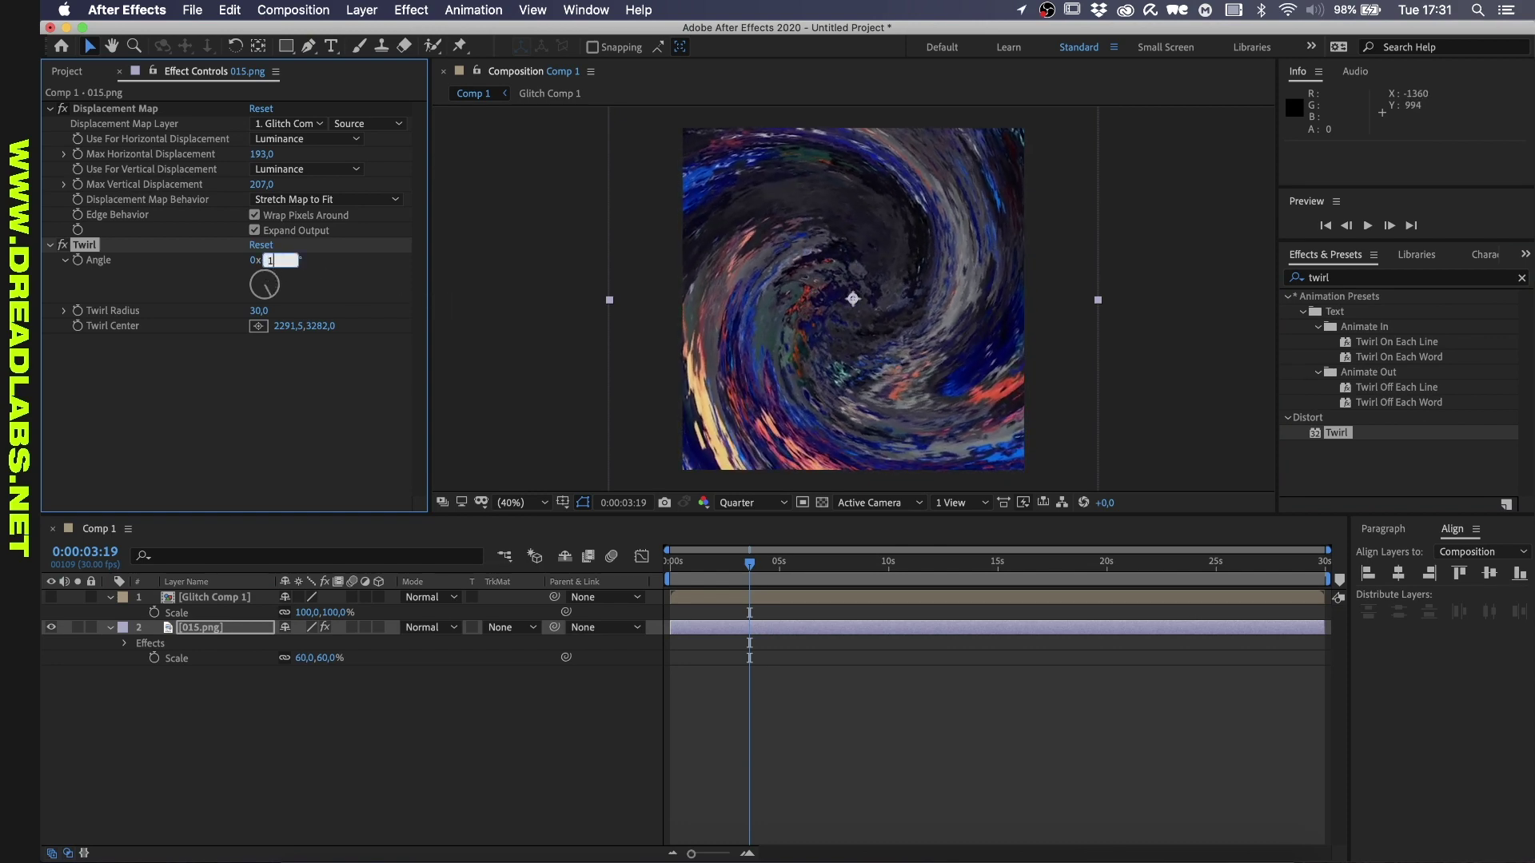
text(80)
key(Return)
drag(705, 562, 571, 571)
key(space)
key(space)
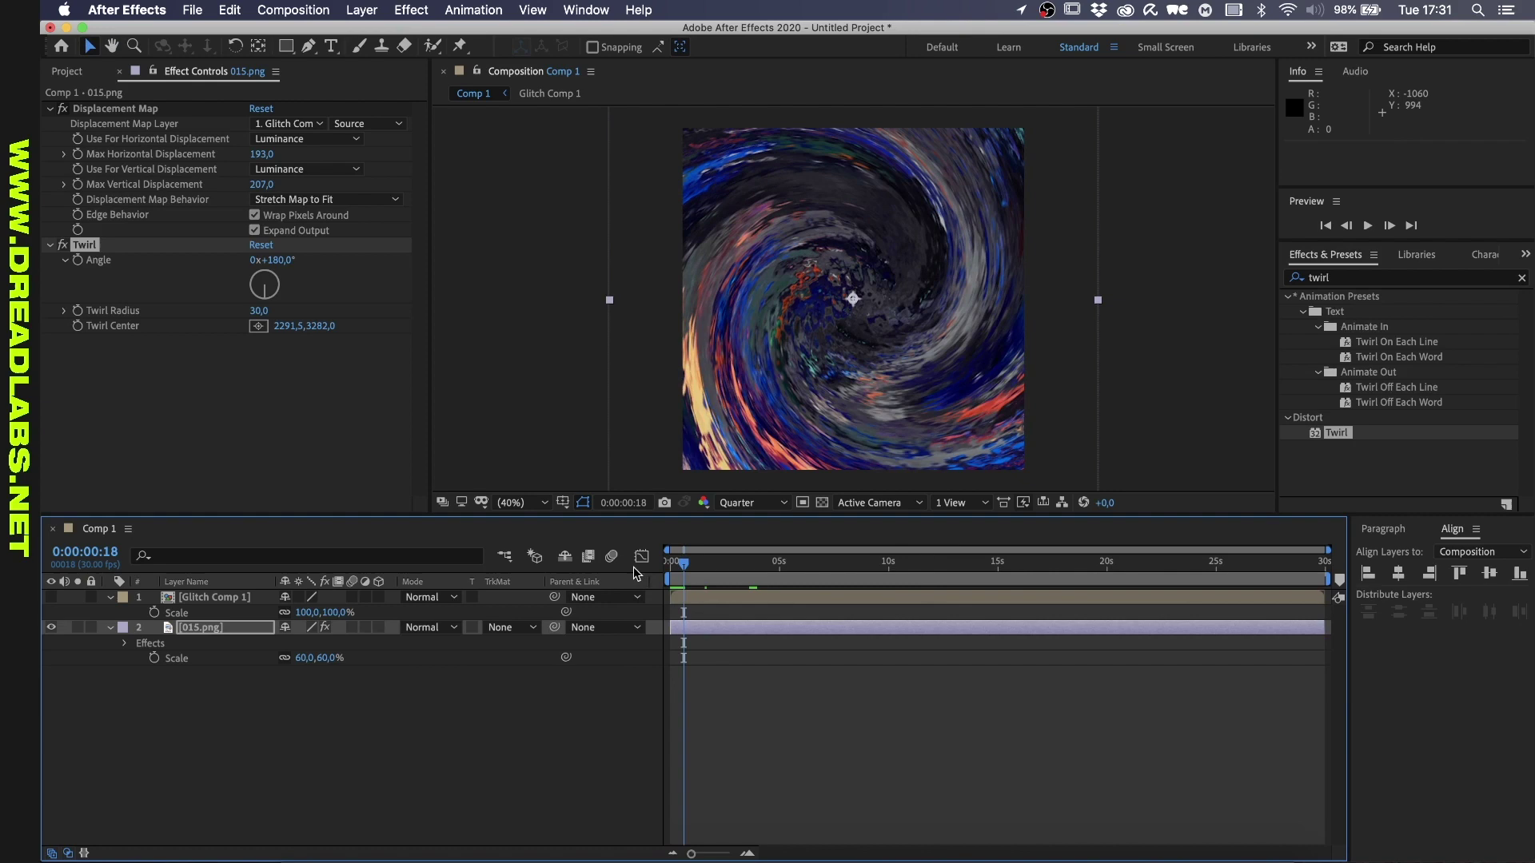
Pre-compose Glitch Comp 1 and 015.png together into a new composition named Precomp
click(111, 597)
shift+click(214, 597)
right_click(214, 607)
click(258, 773)
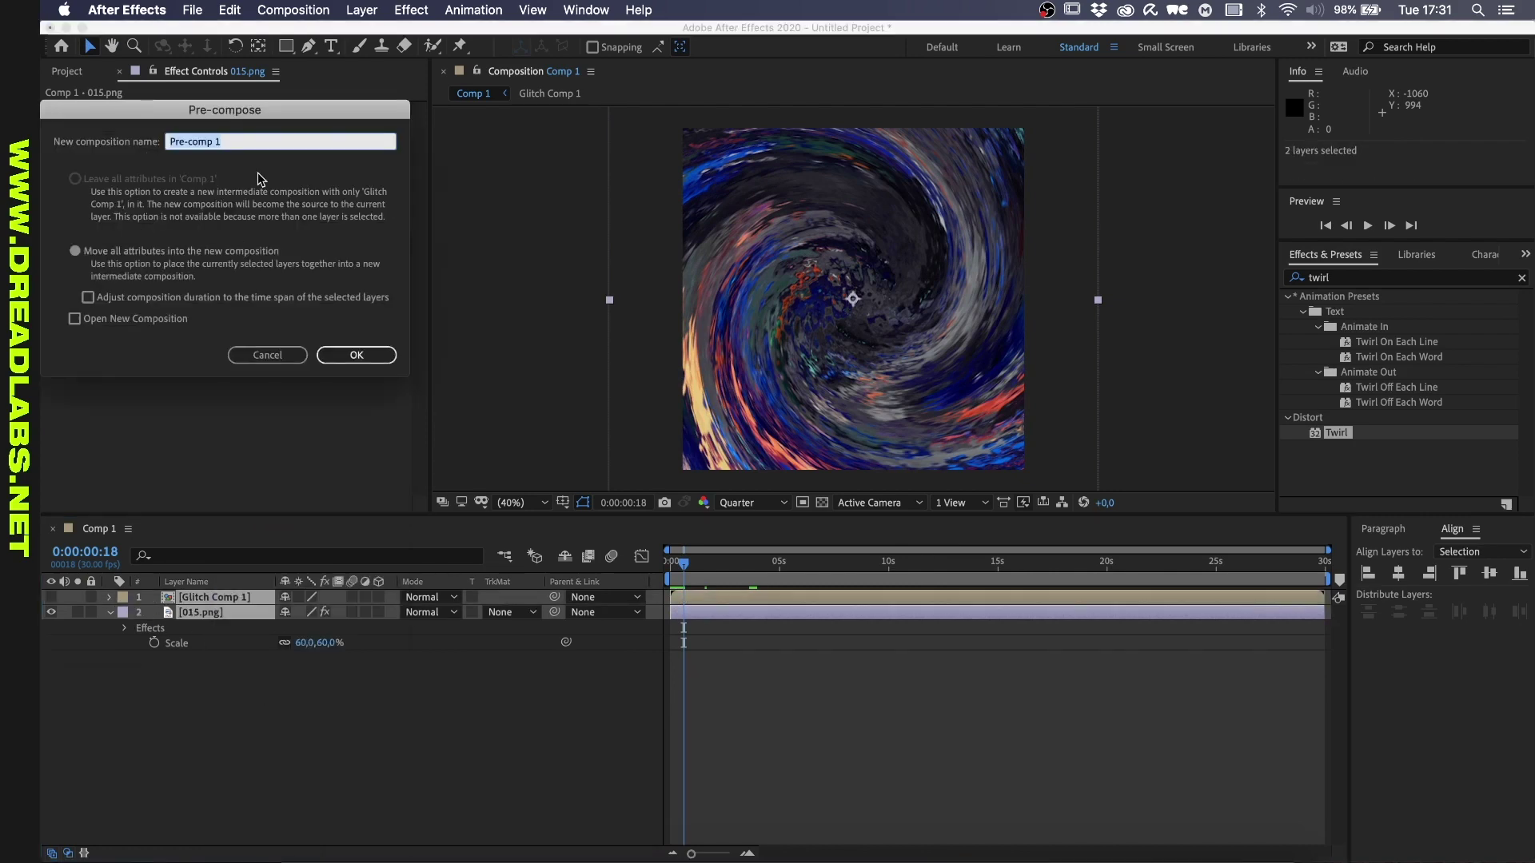
text(Precomp)
key(Return)
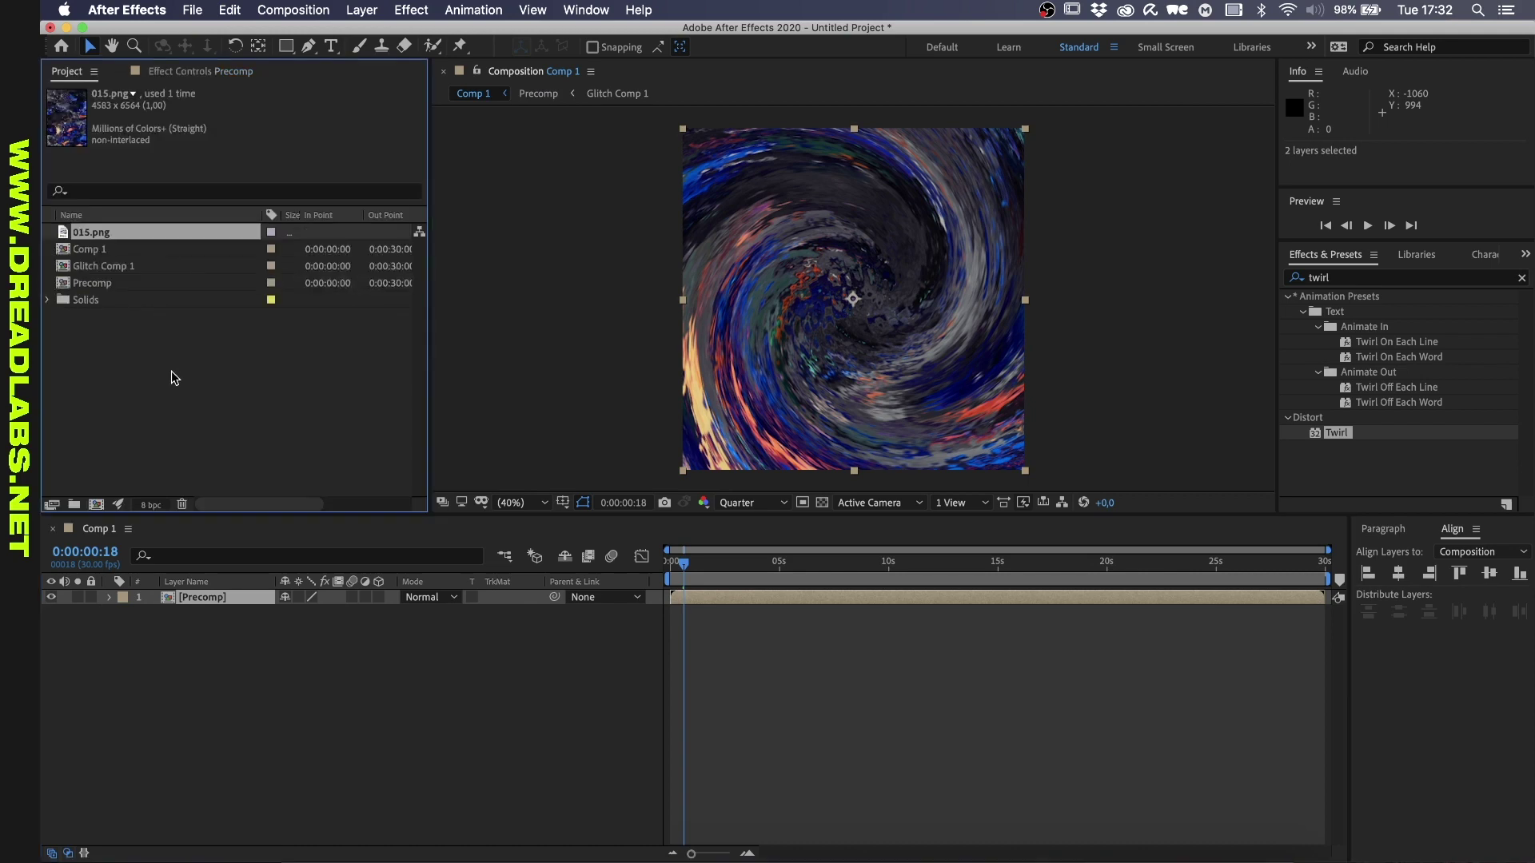
Bring 021.png from the Dreadlabs Marble Textures folder in above Precomp and apply Turbulent Displace with Amount 340
click(312, 860)
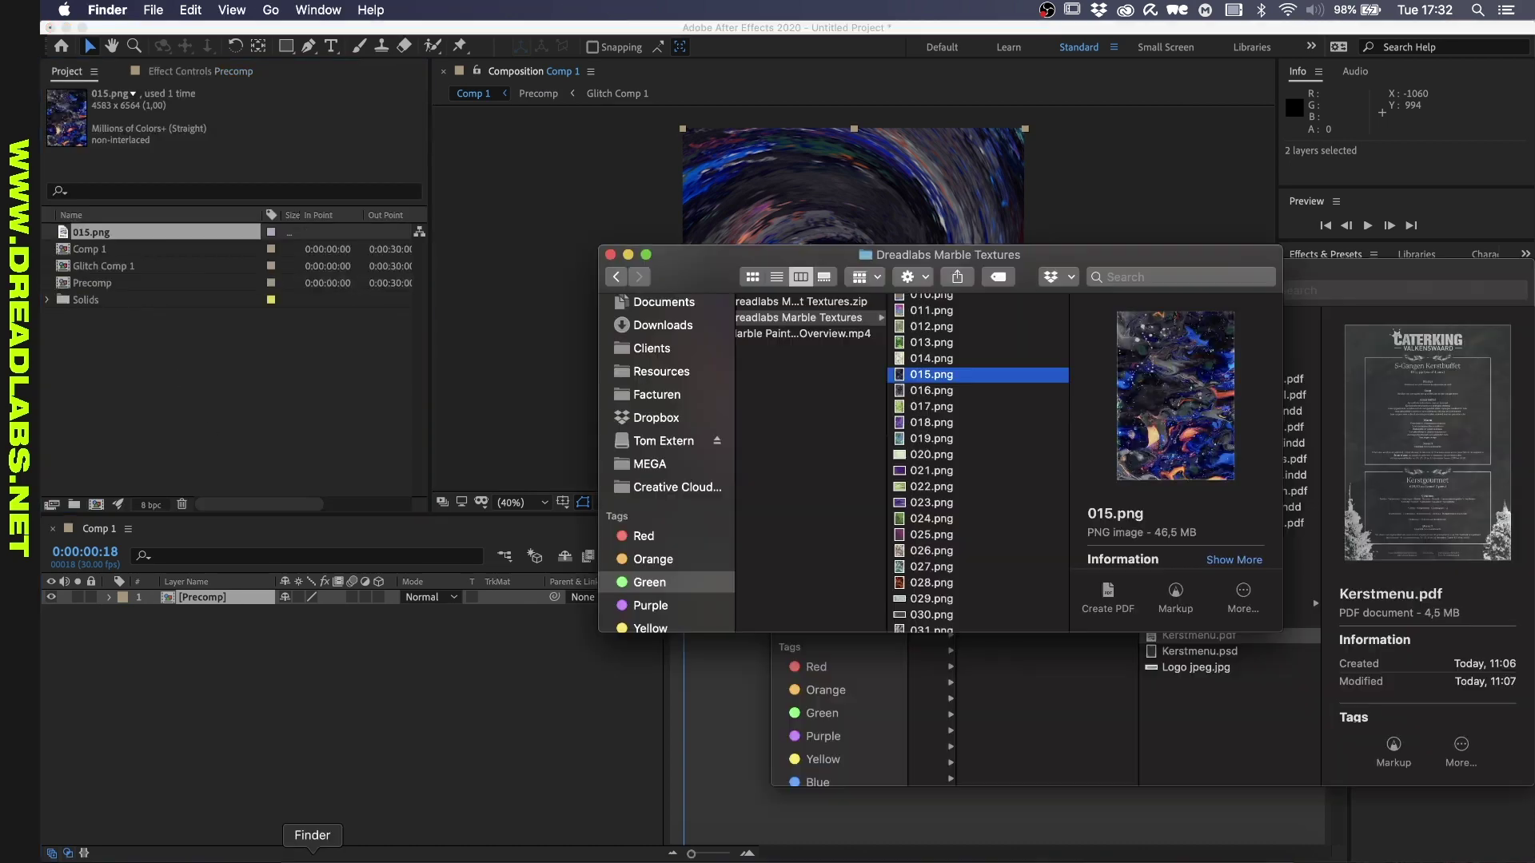
drag(947, 474, 437, 677)
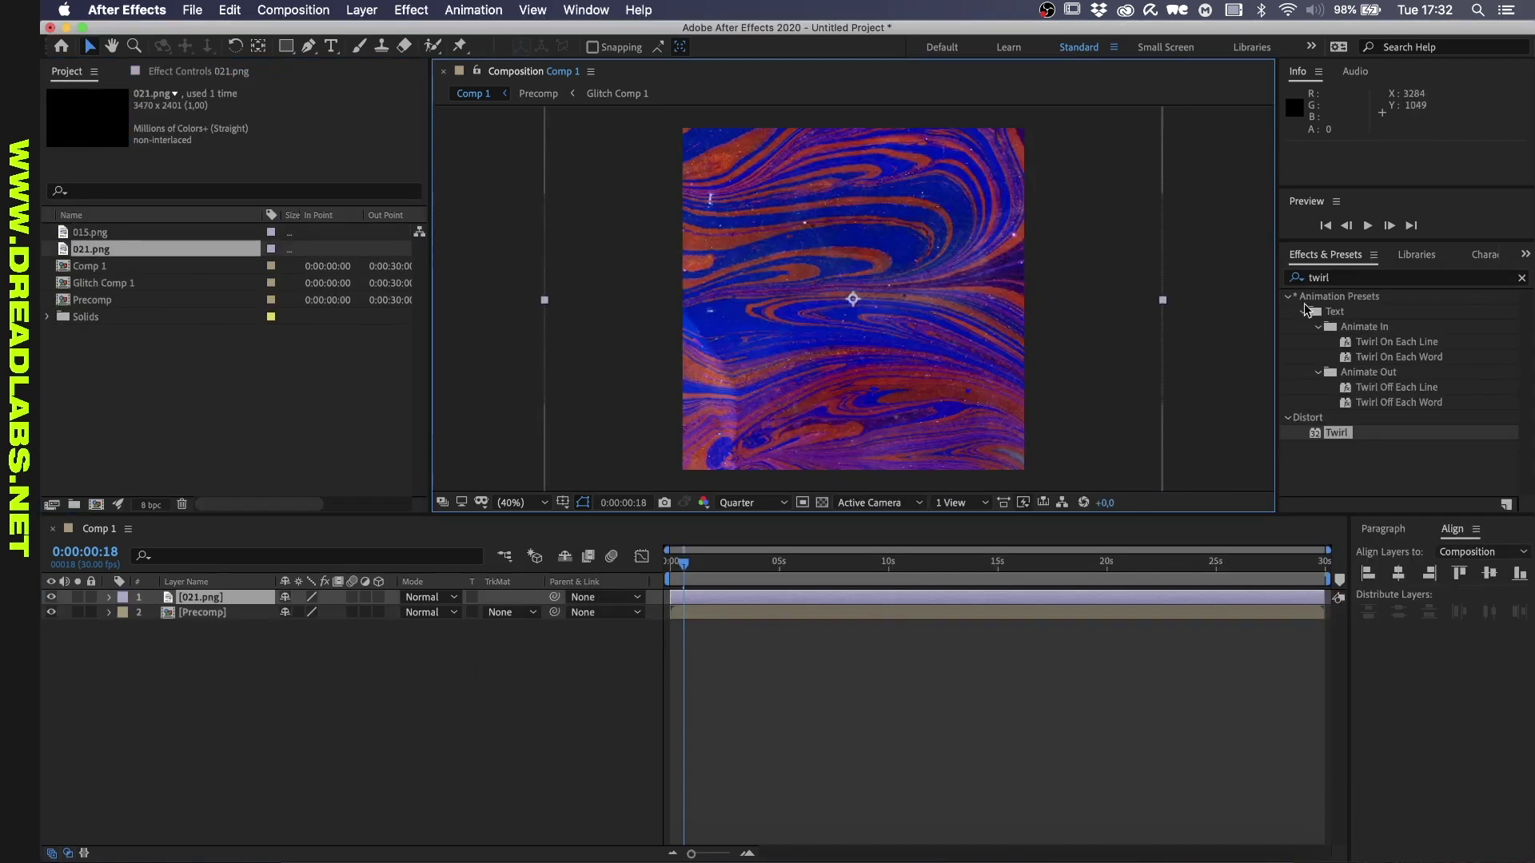
click(1335, 278)
text(turbul)
double_click(1343, 312)
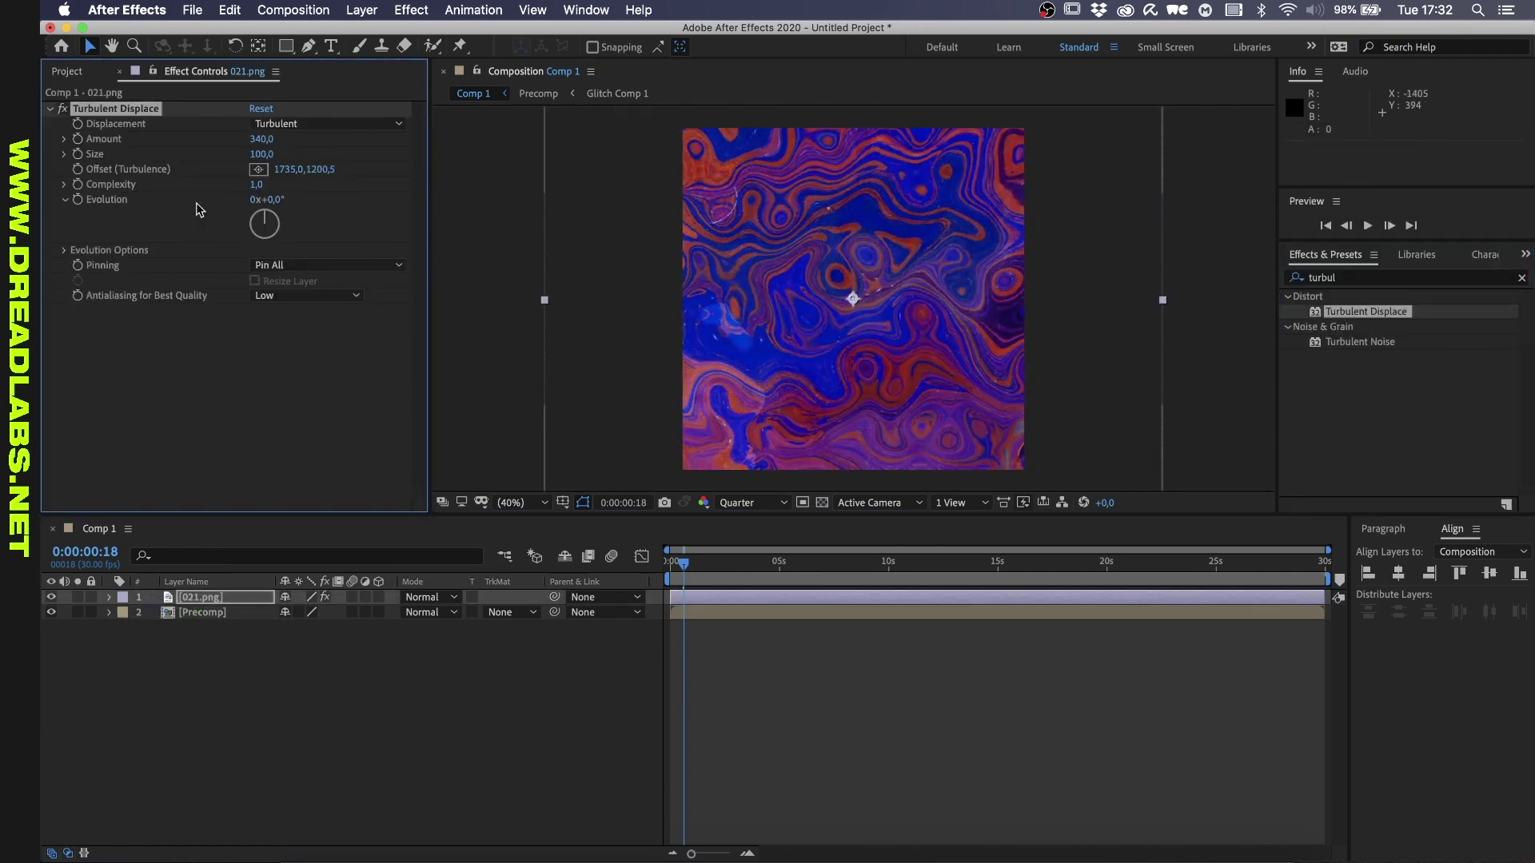
Animate the Turbulent Displace Evolution on 021.png with the expression time*10 and check the motion
alt+click(77, 199)
text(time*10)
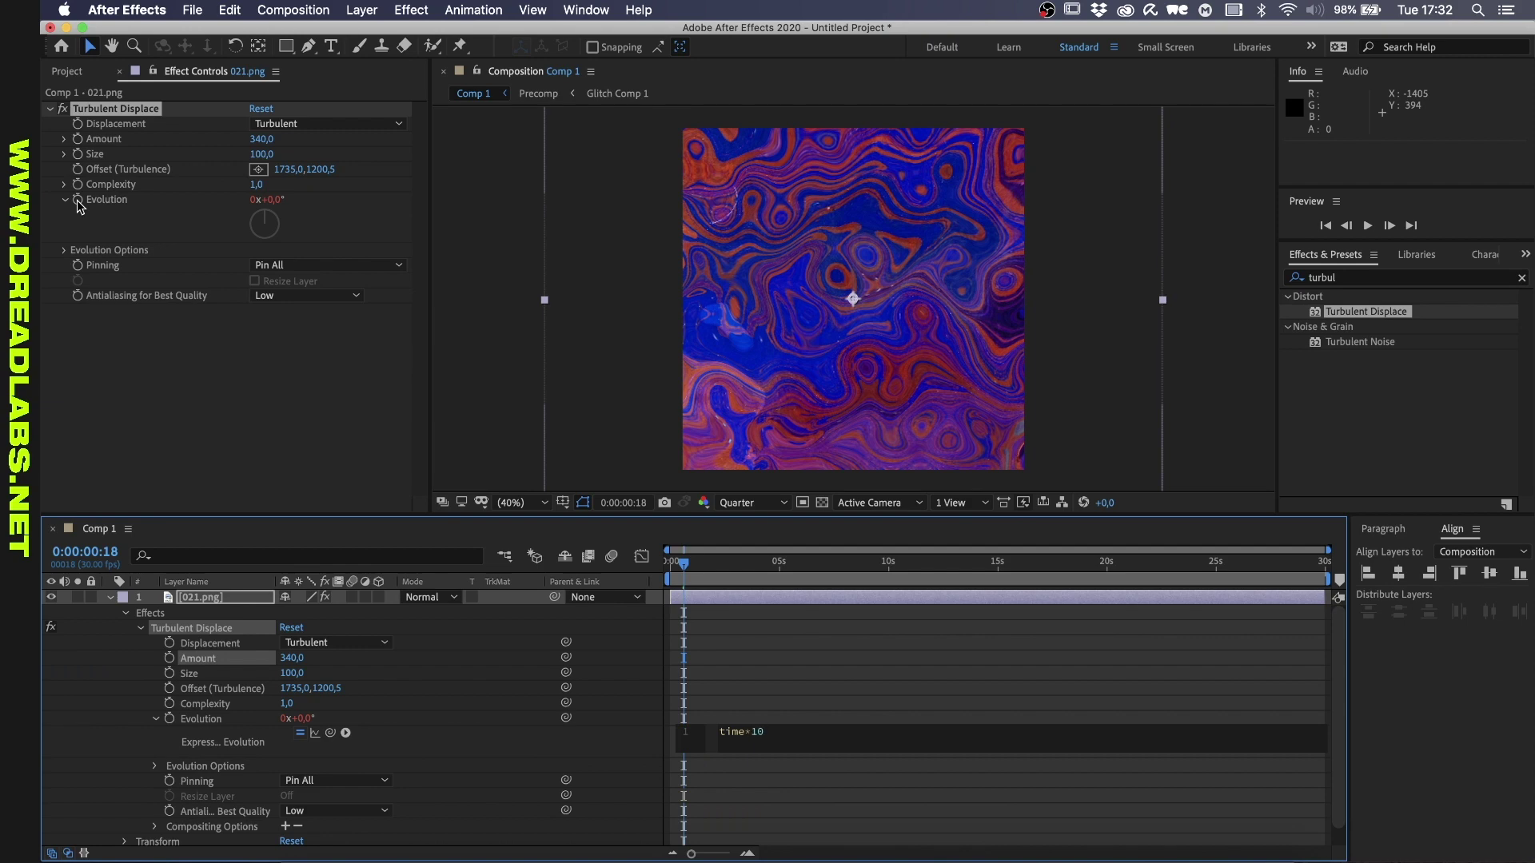
mouse_move(682, 560)
mouse_down()
mouse_move(668, 560)
mouse_move(689, 559)
mouse_up()
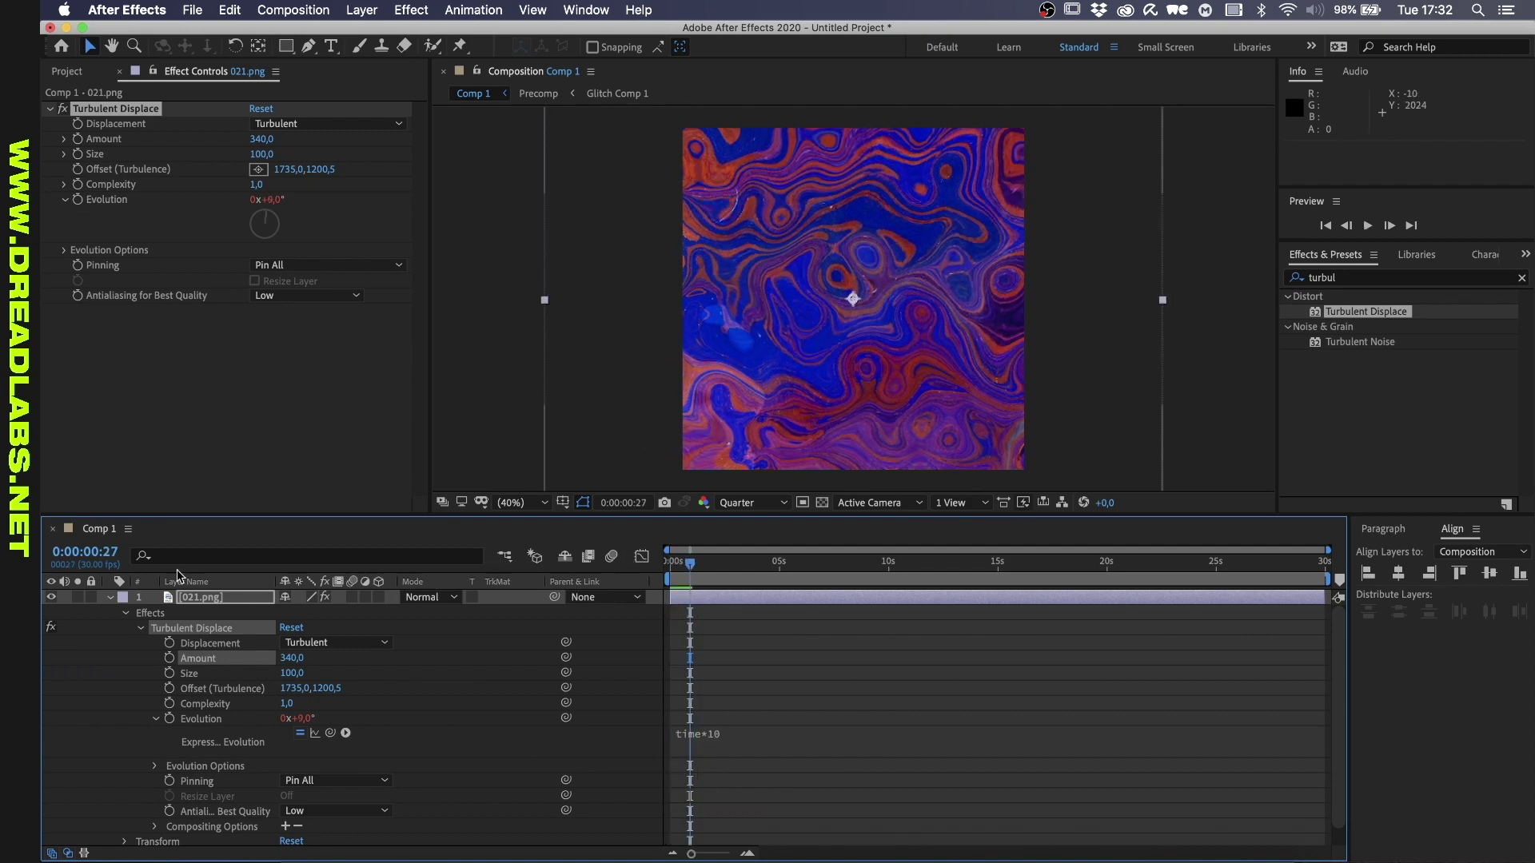
click(111, 597)
Try blending modes including Exclusion, Hard Mix, Overlay and Add on 021.png, and restore Normal
click(429, 597)
click(430, 620)
click(430, 597)
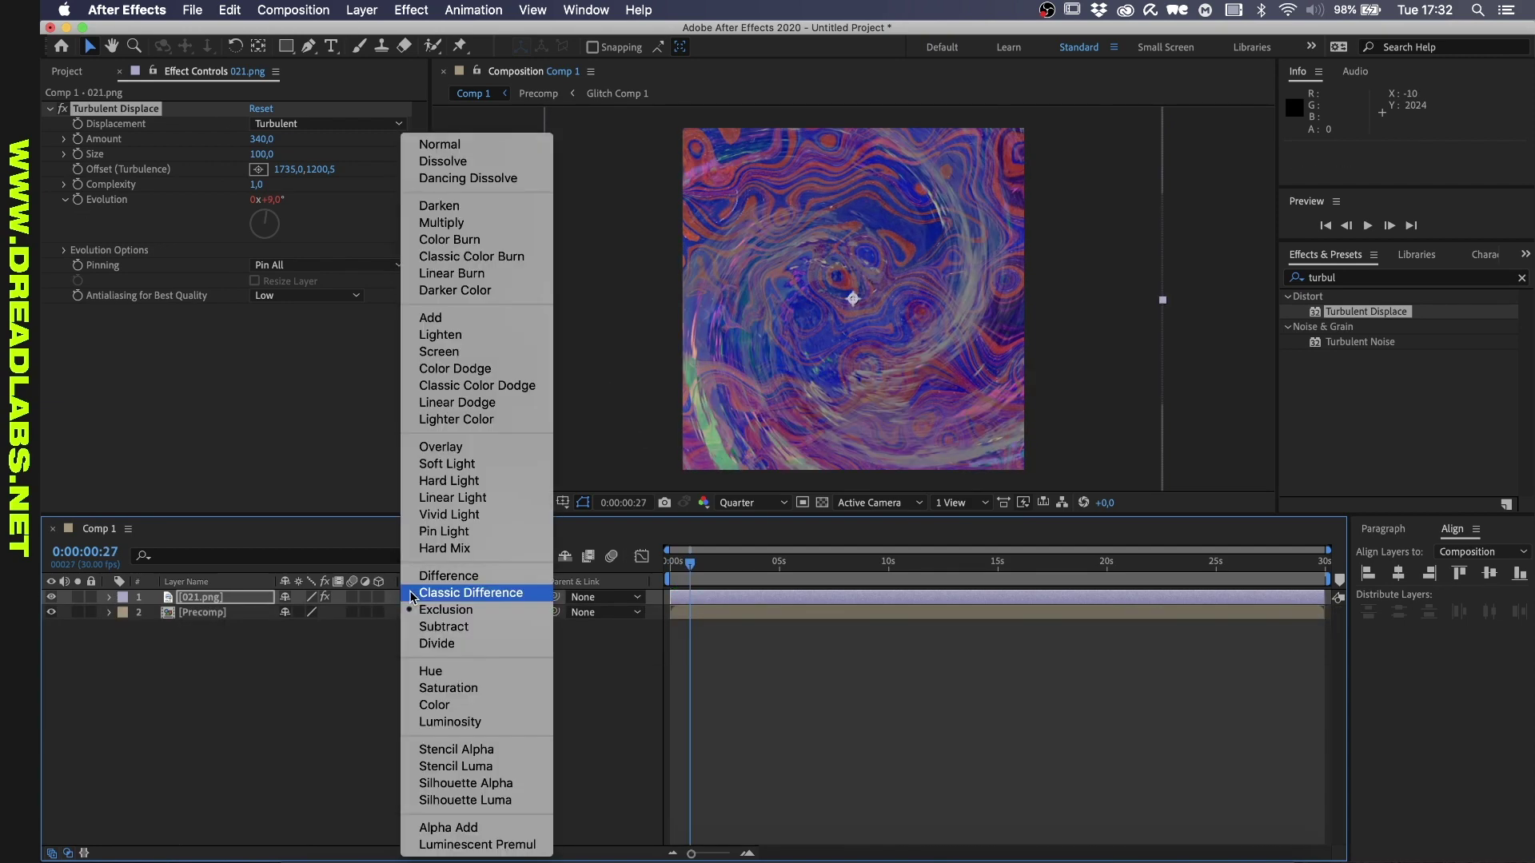
click(430, 576)
click(429, 597)
click(444, 548)
click(429, 597)
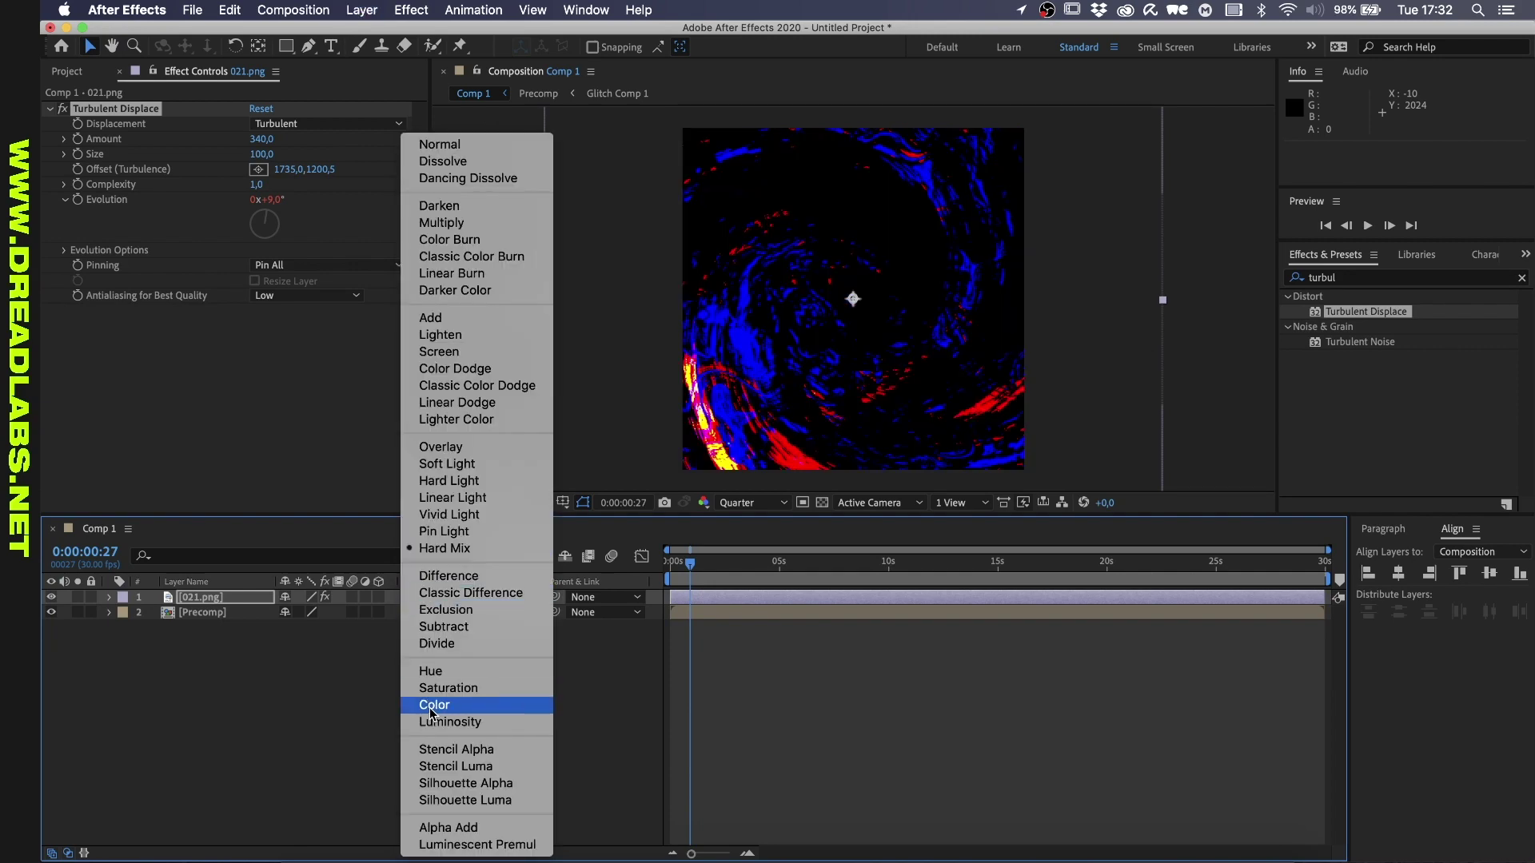
click(446, 631)
click(429, 597)
click(440, 447)
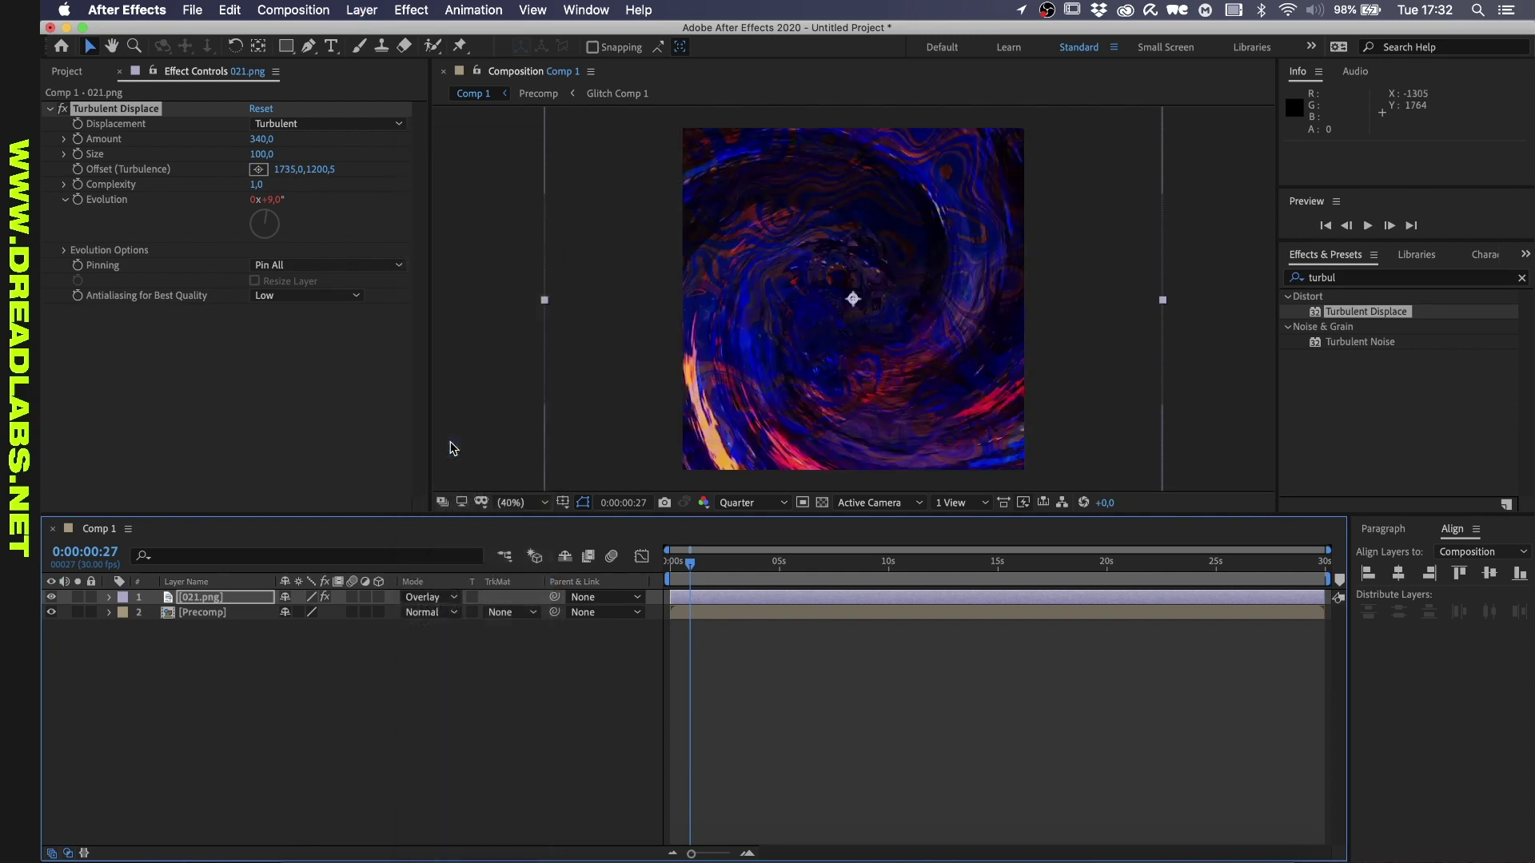
click(426, 600)
click(423, 609)
click(429, 597)
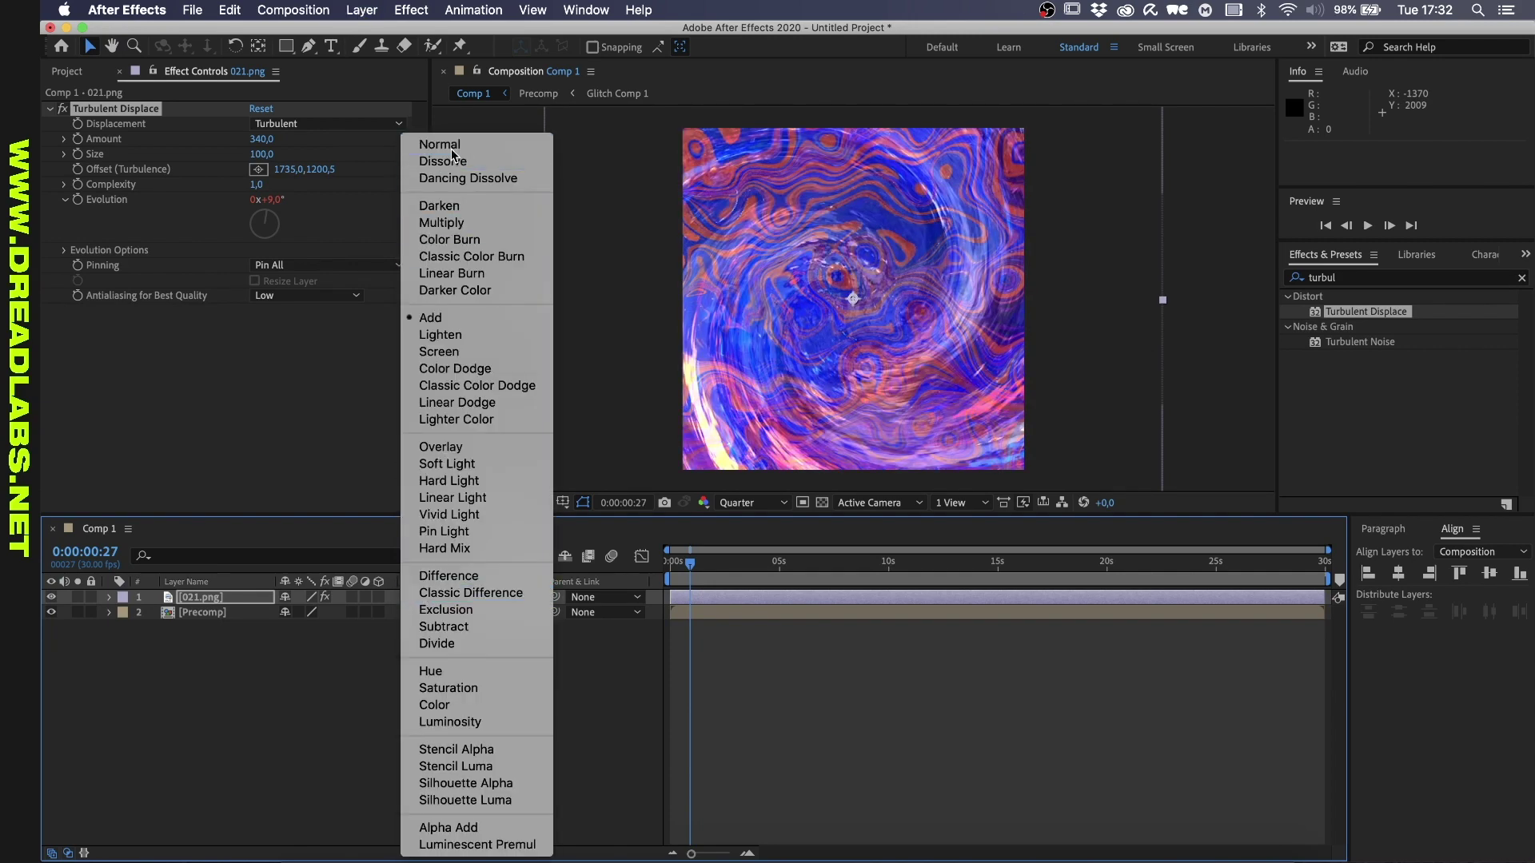
click(441, 145)
Pre-compose 021.png as Displace Comp 1, moving all attributes into the new composition
right_click(212, 597)
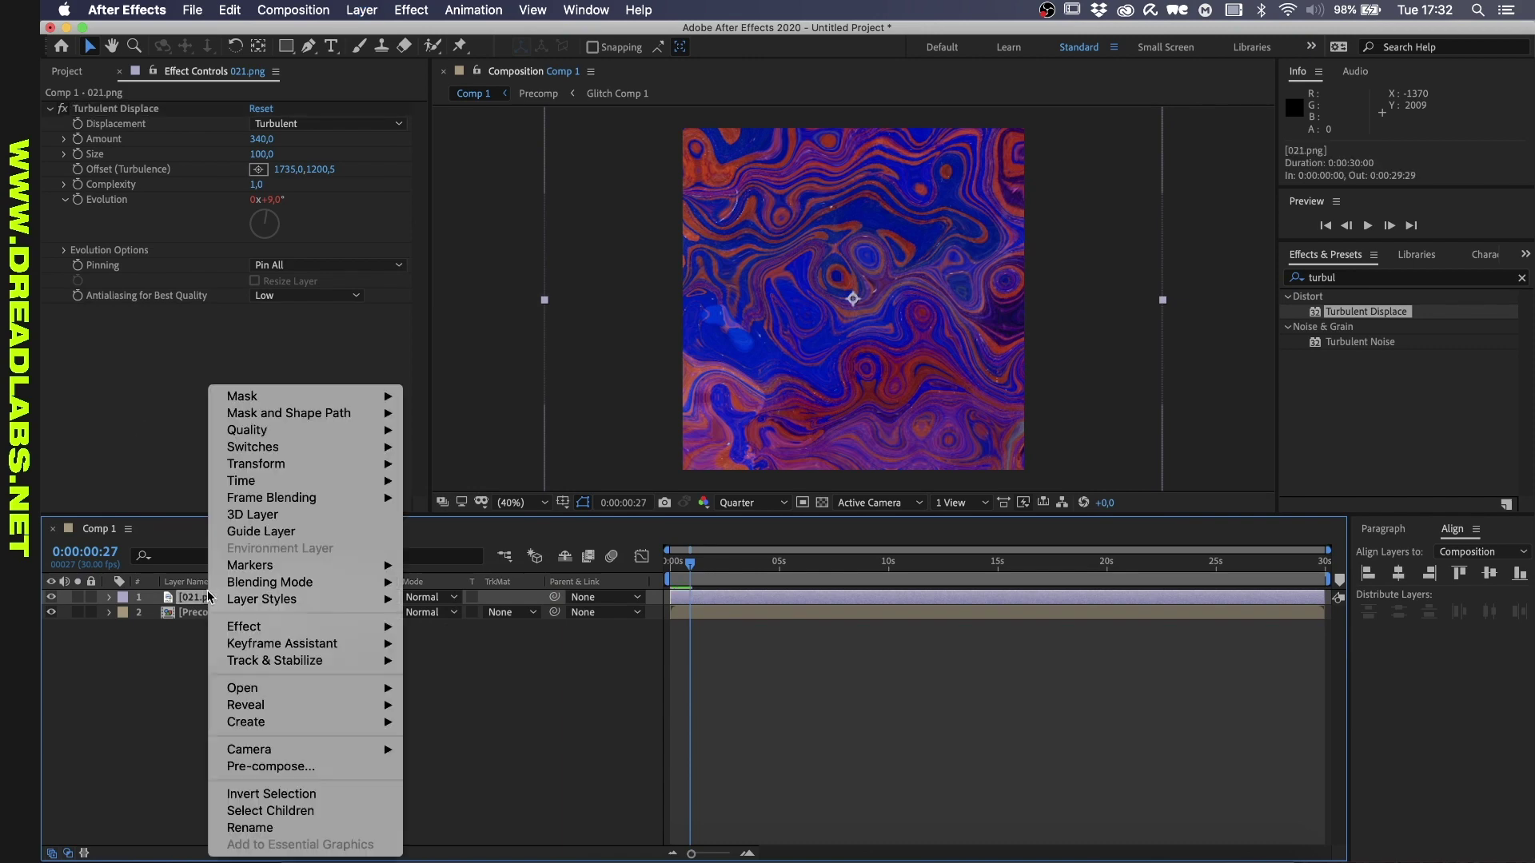
click(284, 769)
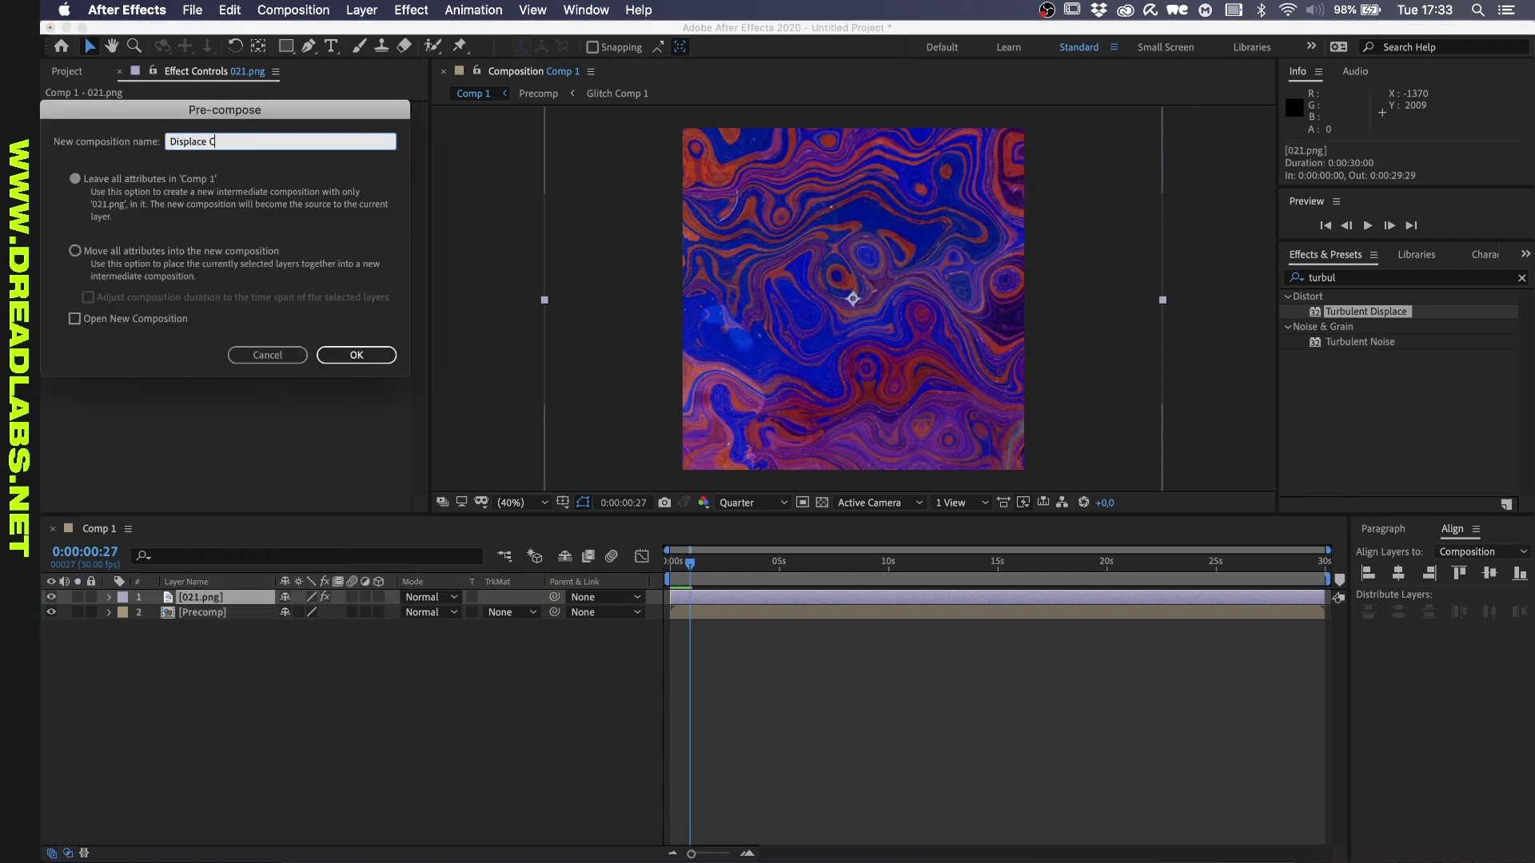
click(229, 253)
click(336, 352)
Find the Displacement Map effect and apply it to the Precomp layer
click(224, 613)
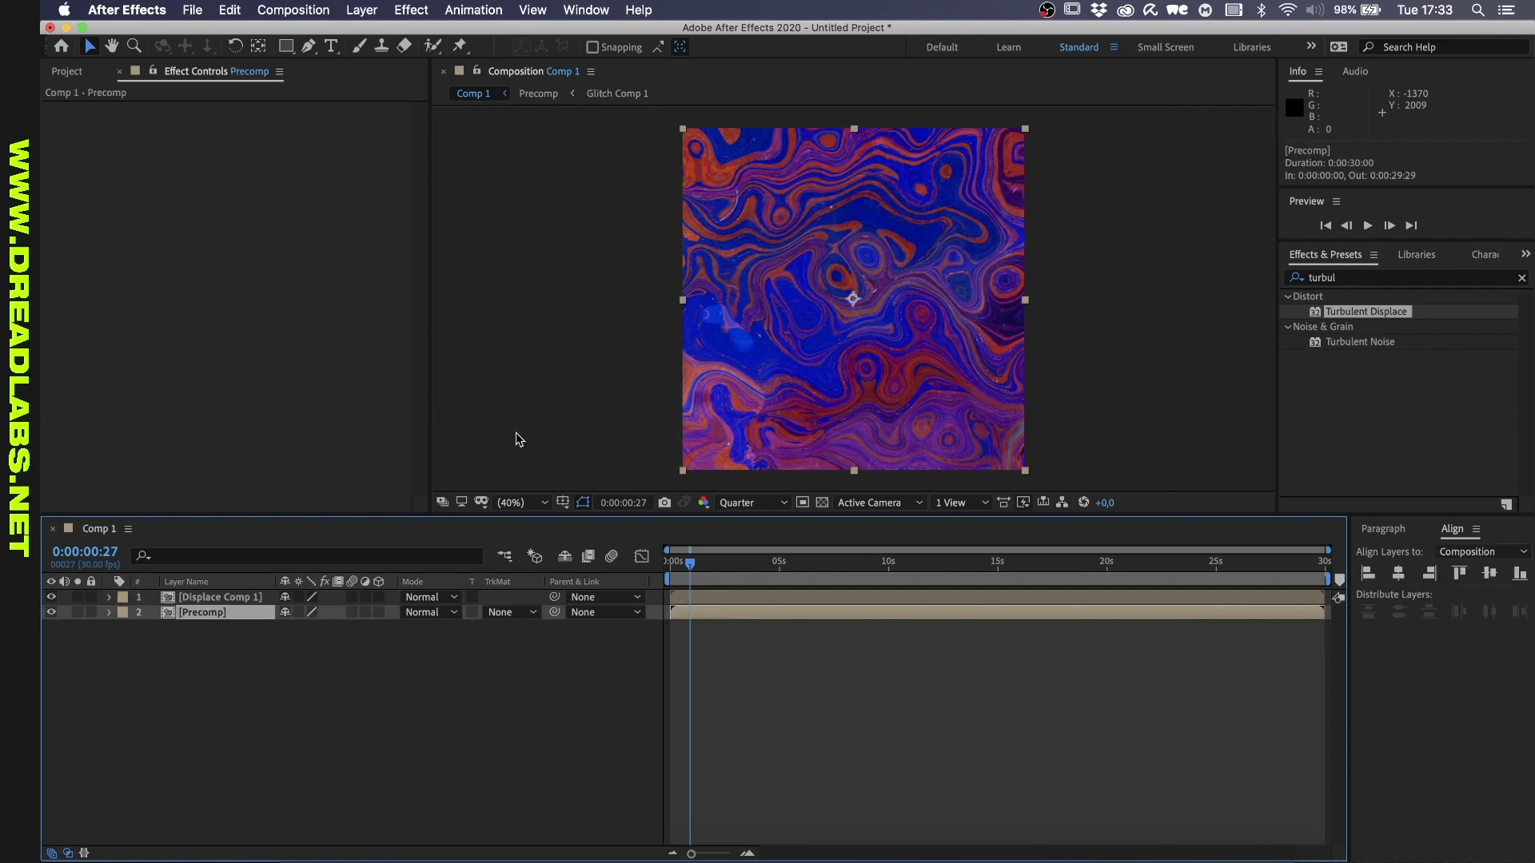
click(1383, 277)
text(d)
click(1320, 229)
drag(1365, 310, 236, 613)
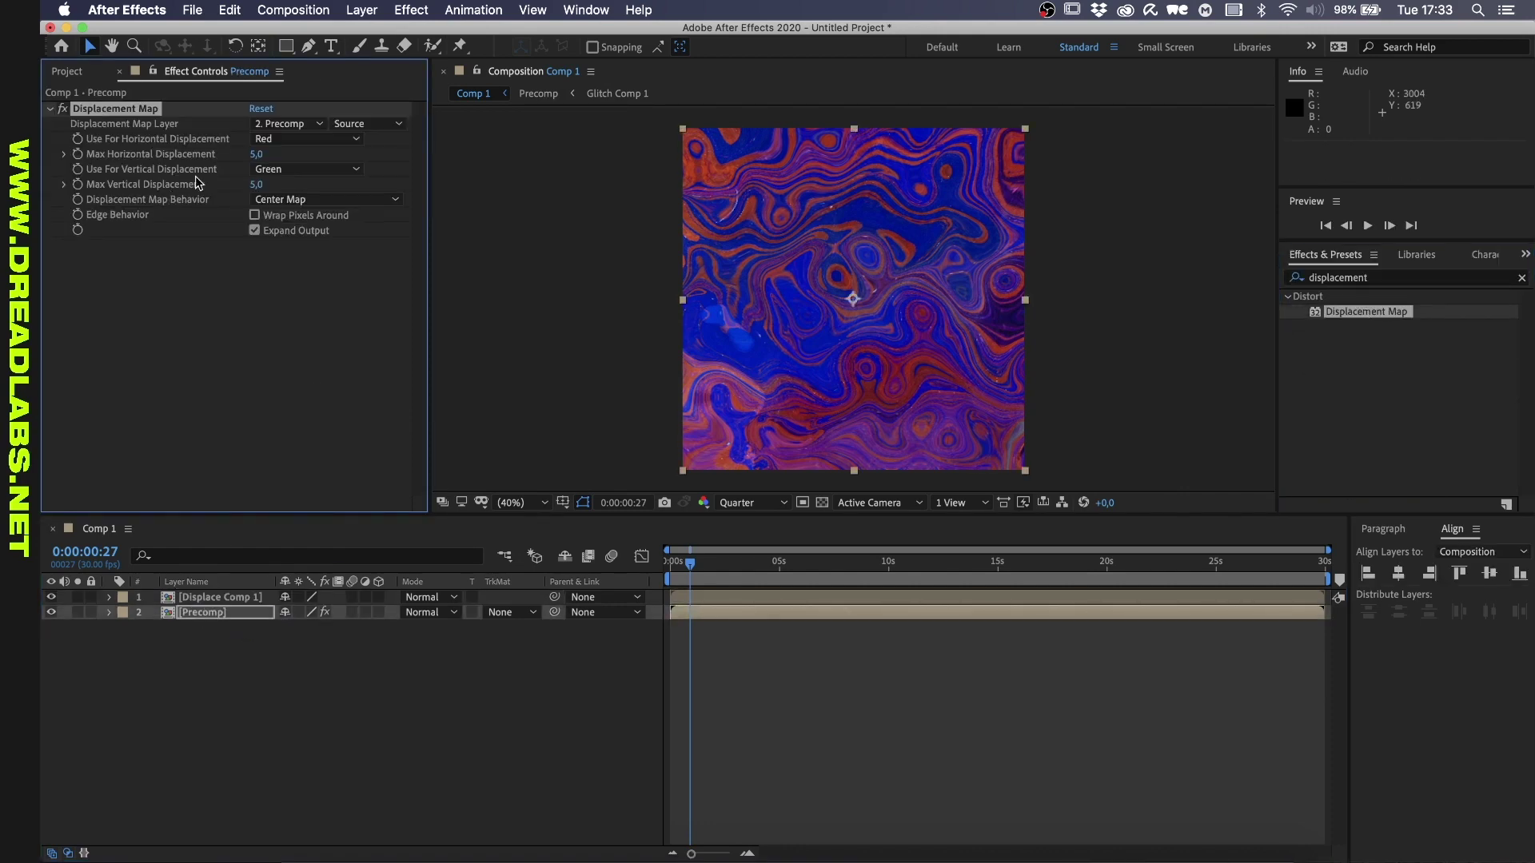
Use Displace Comp 1 as the displacement map layer for Precomp and hide the Displace Comp 1 layer
click(289, 125)
click(297, 169)
click(289, 126)
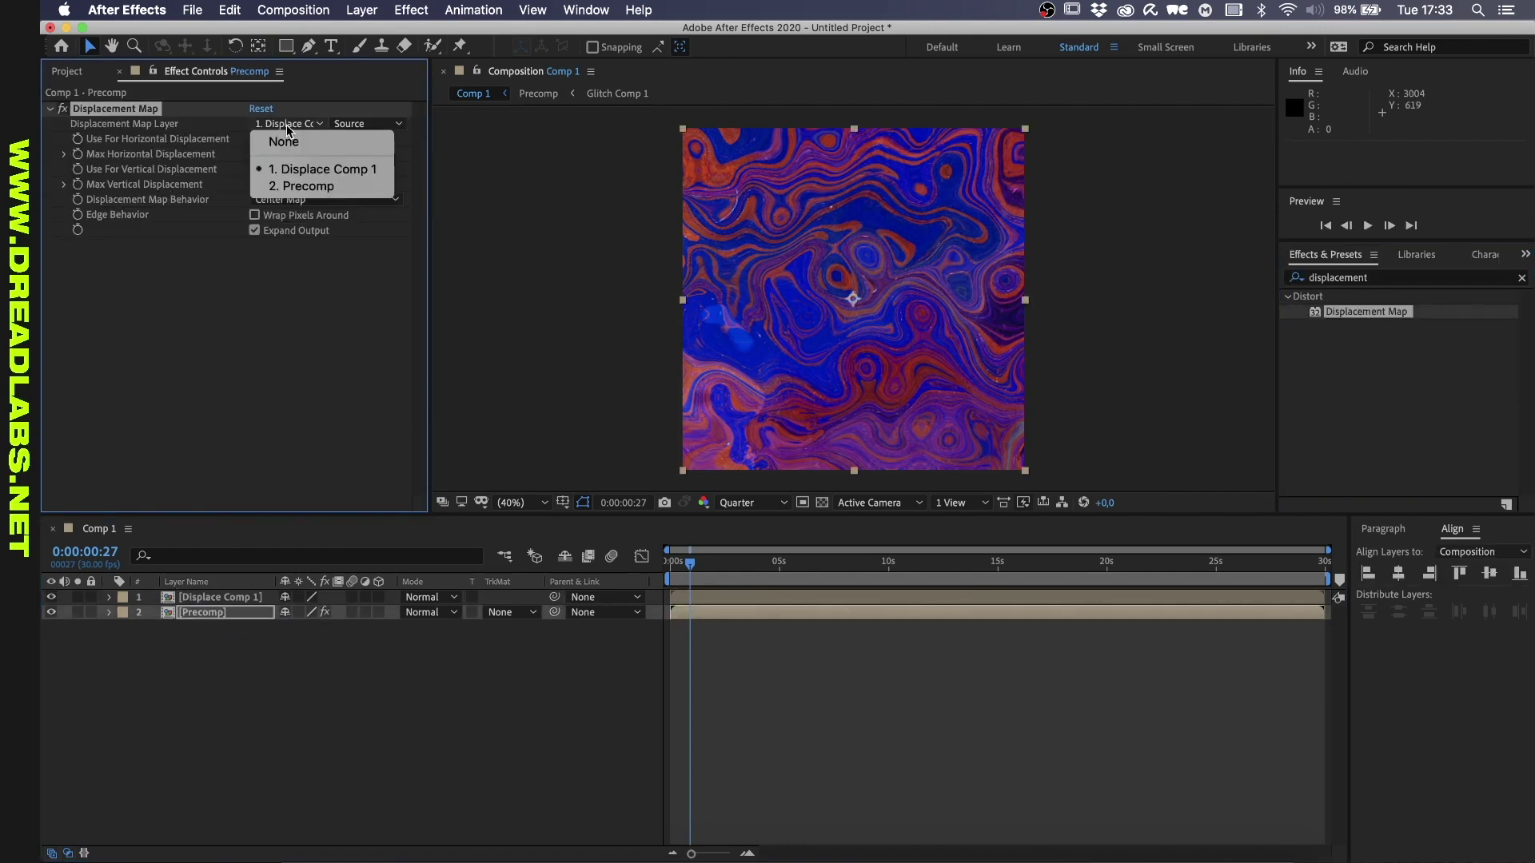
click(289, 130)
click(53, 598)
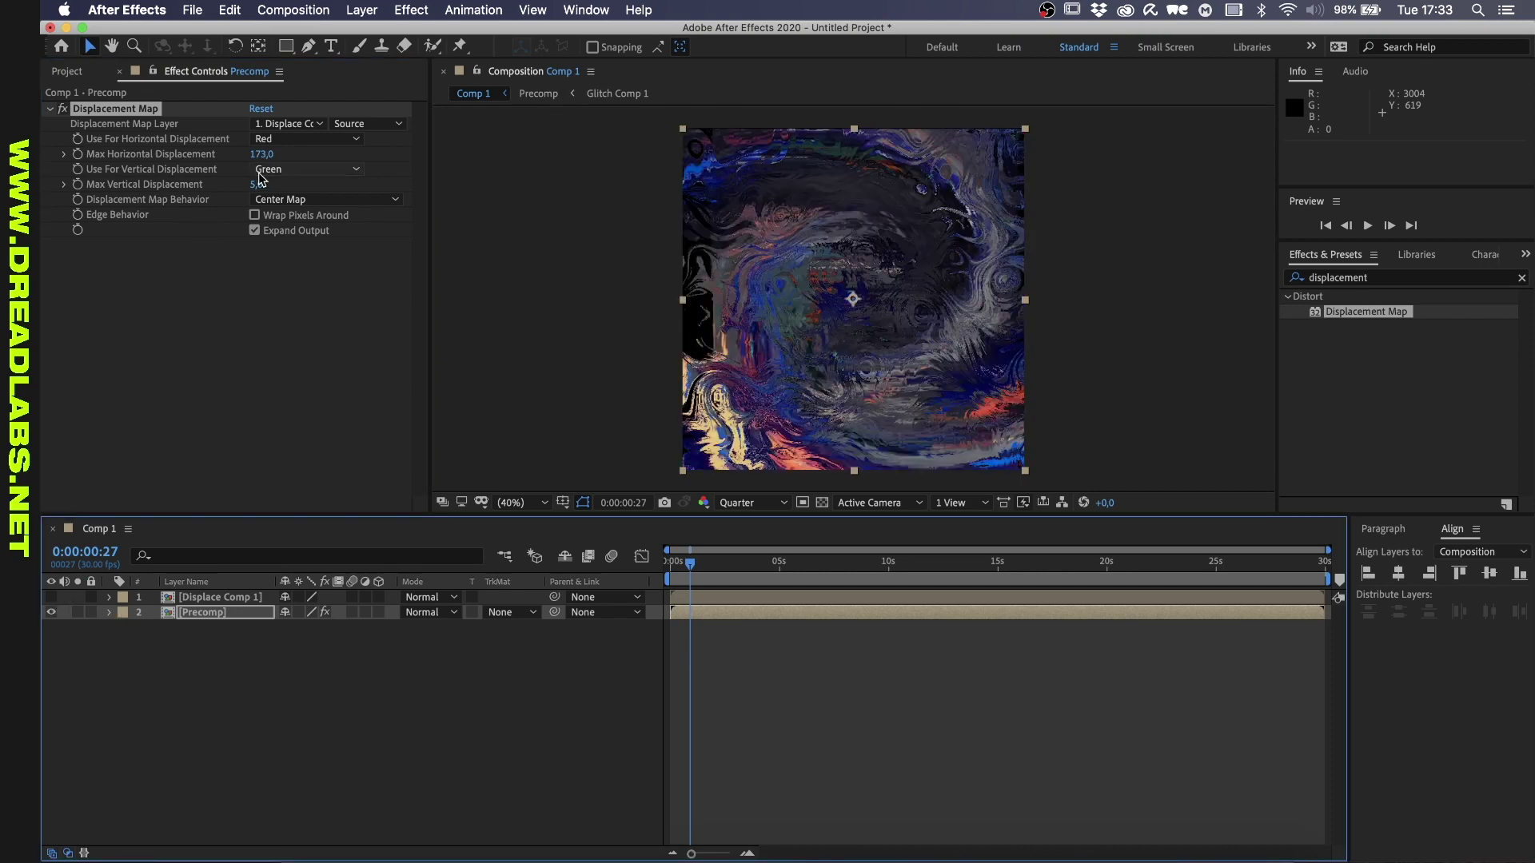
Set Precomp's Max Horizontal Displacement to 173 and vertical to 138, with Stretch Map to Fit and Wrap Pixels Around, and preview
drag(255, 183, 376, 186)
click(276, 200)
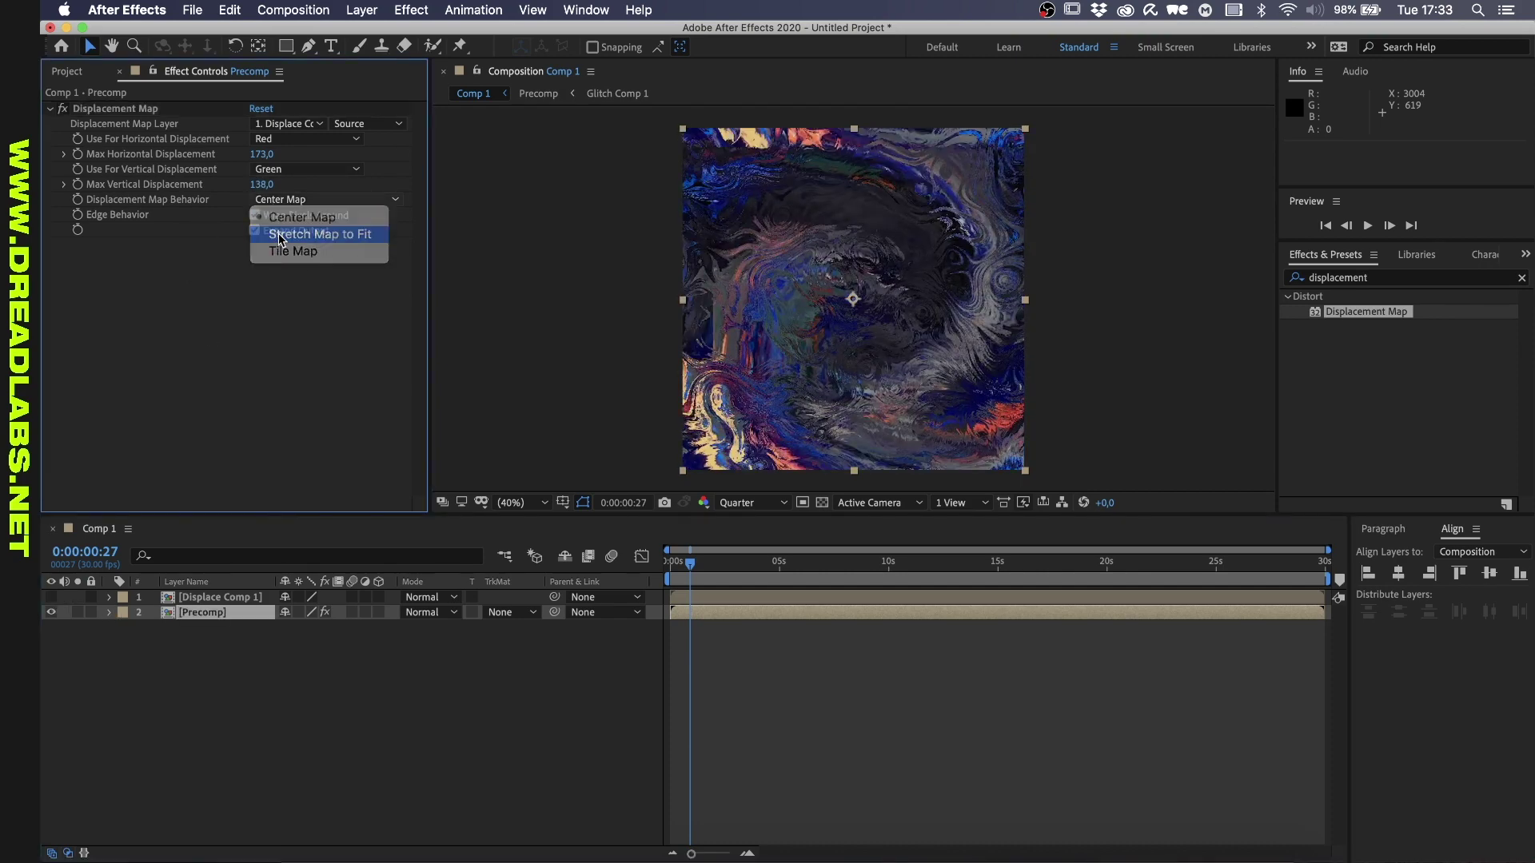
click(320, 233)
key(space)
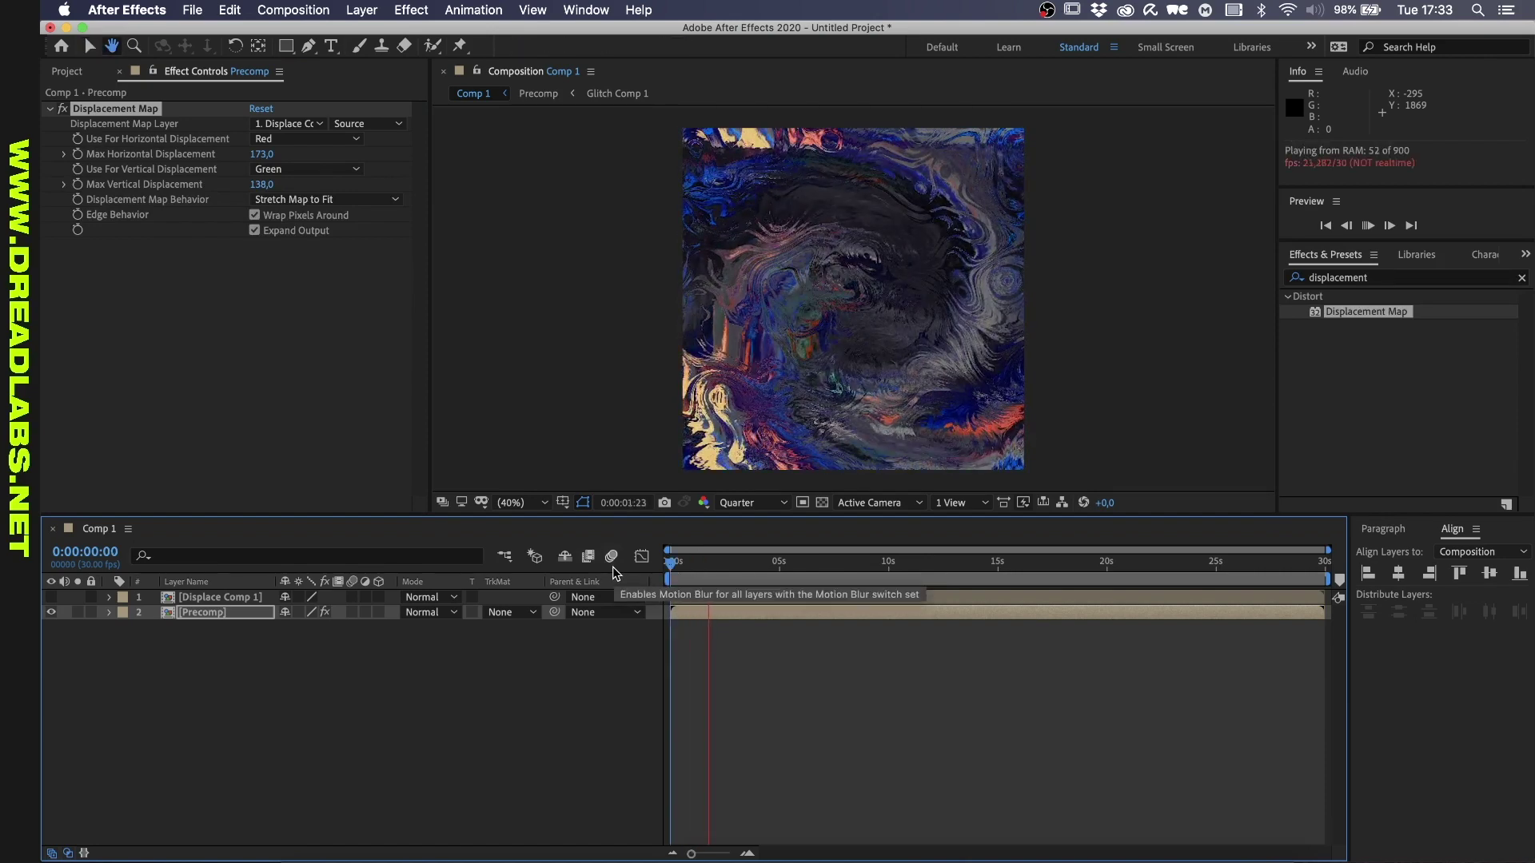
key(space)
Delete the Glitch Comp 1 layer inside Precomp and preview Comp 1 again
double_click(209, 612)
click(208, 598)
key(Delete)
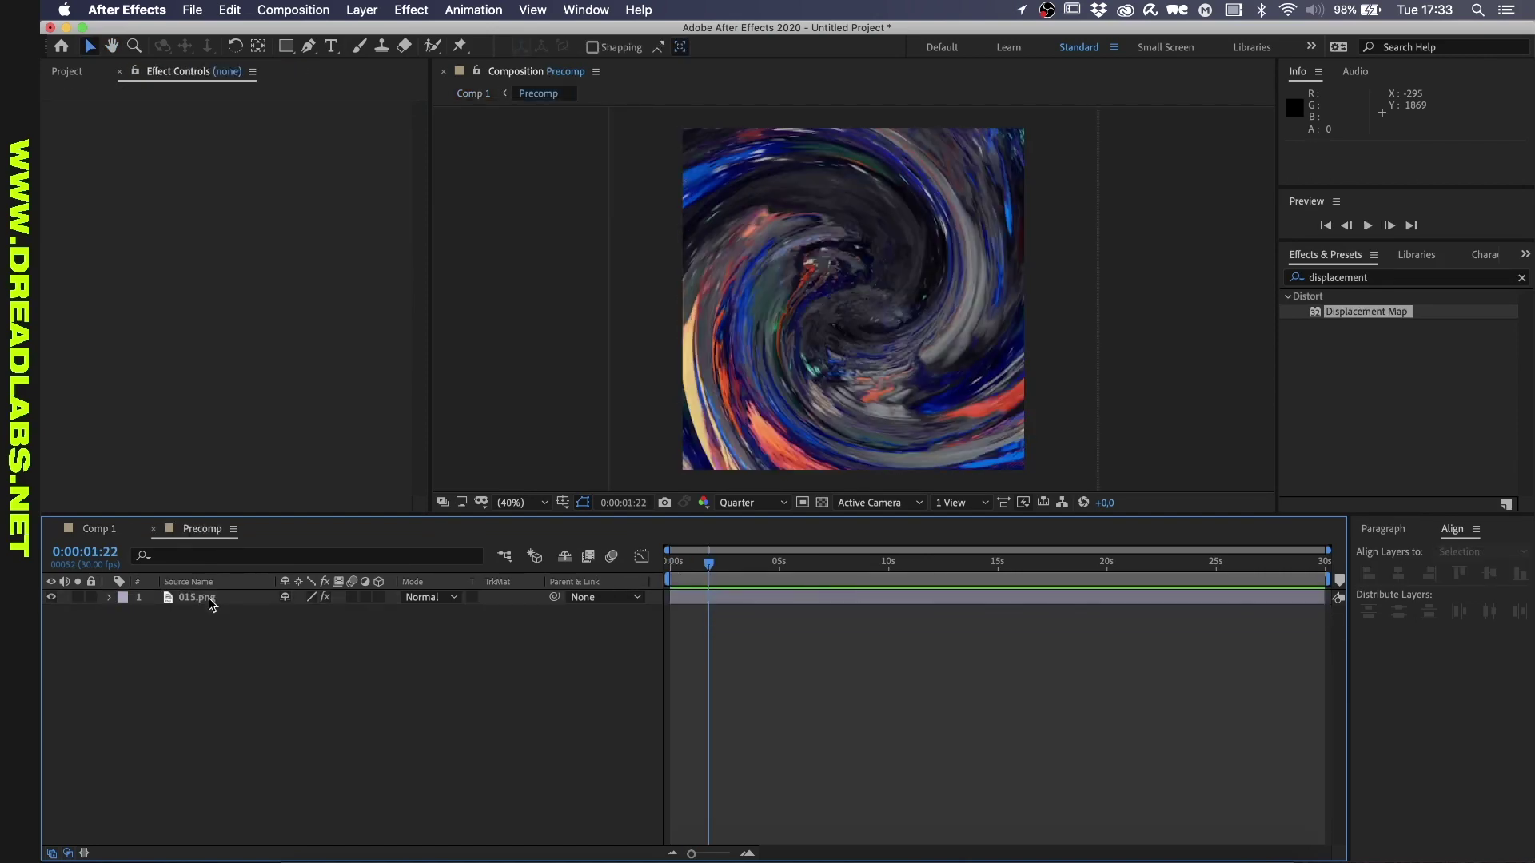
click(120, 526)
key(space)
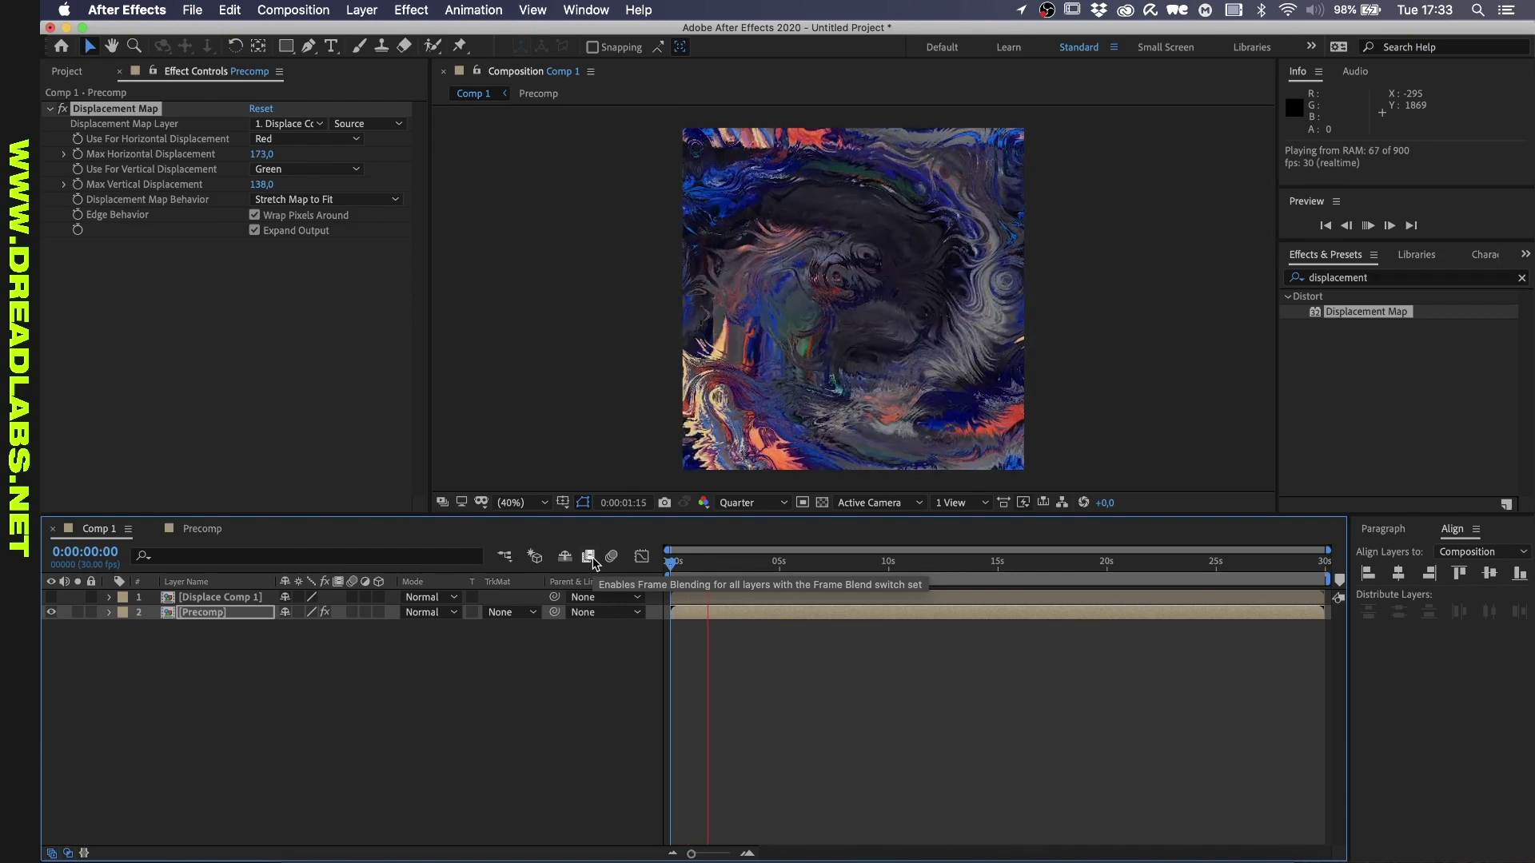
key(space)
Make Displace Comp 1 visible and set its blending mode to Hue
click(209, 598)
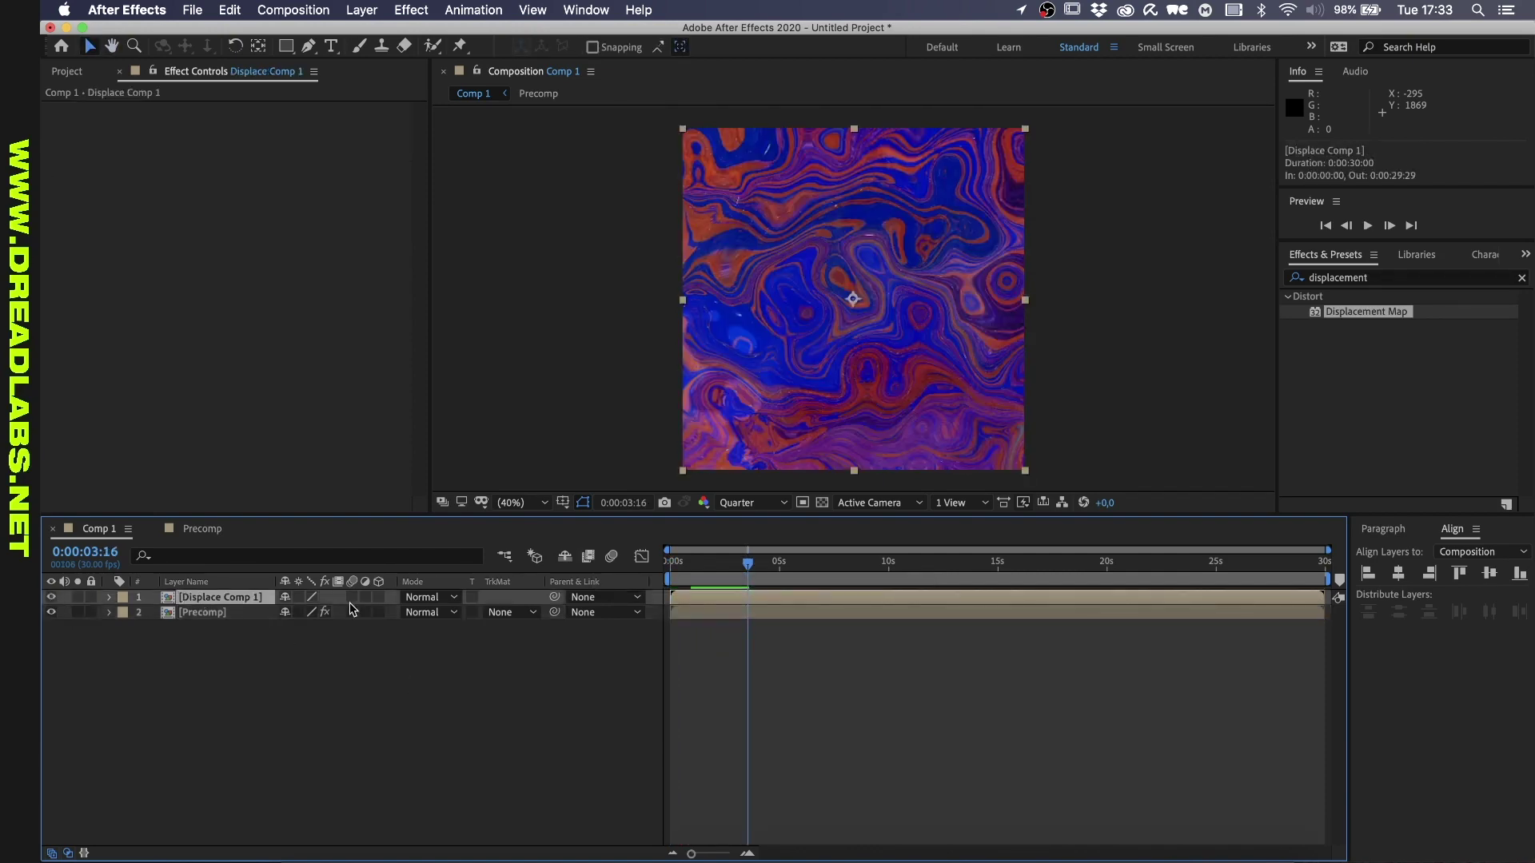
click(430, 597)
click(458, 673)
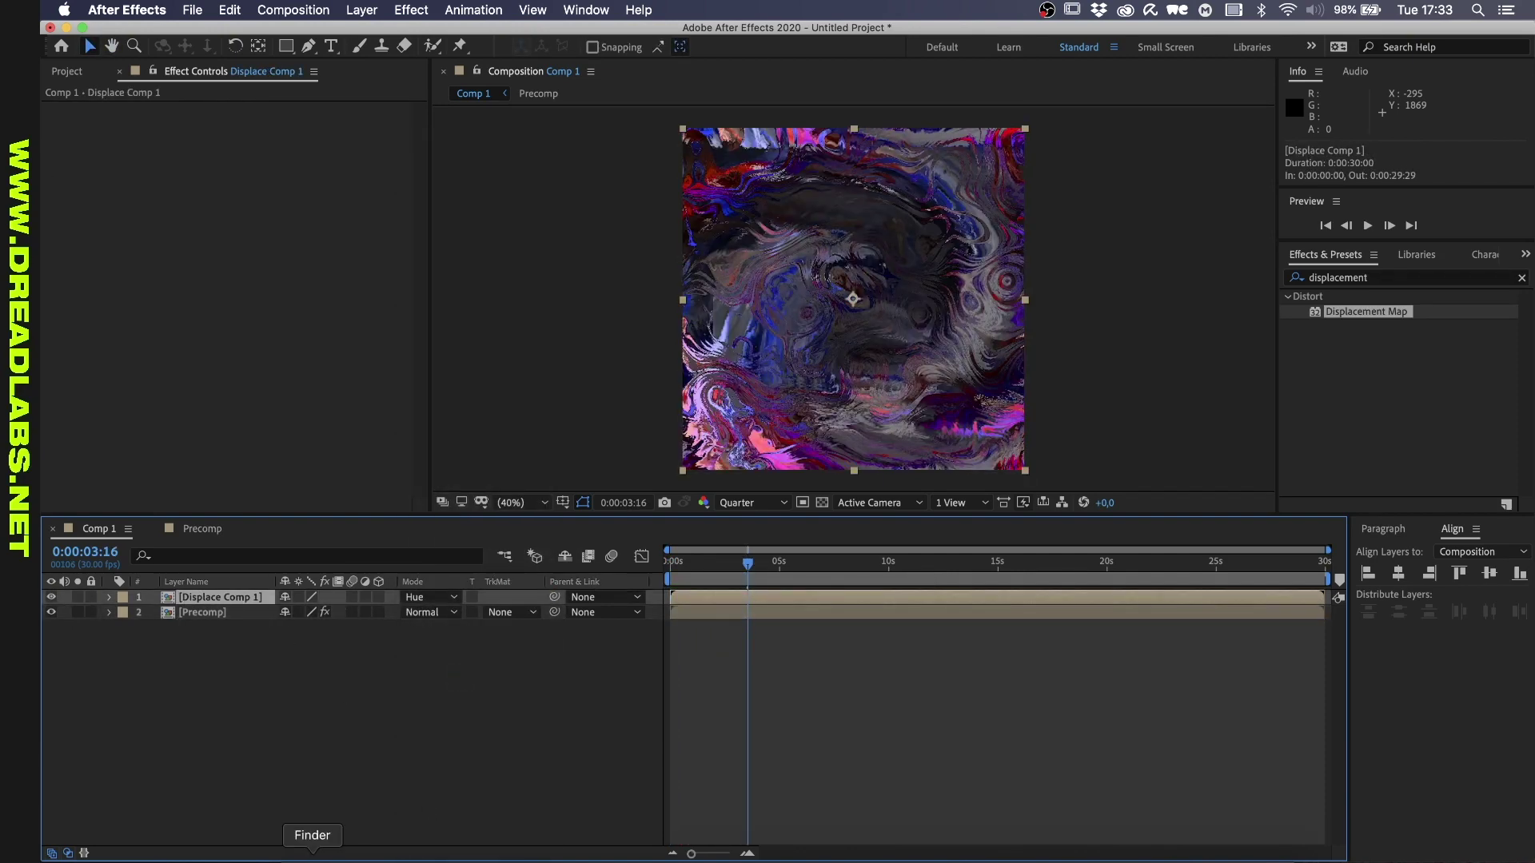
Browse the Dreadlabs Marble Textures folder in Finder and add 053.png as the top layer of Comp 1
click(311, 846)
click(932, 536)
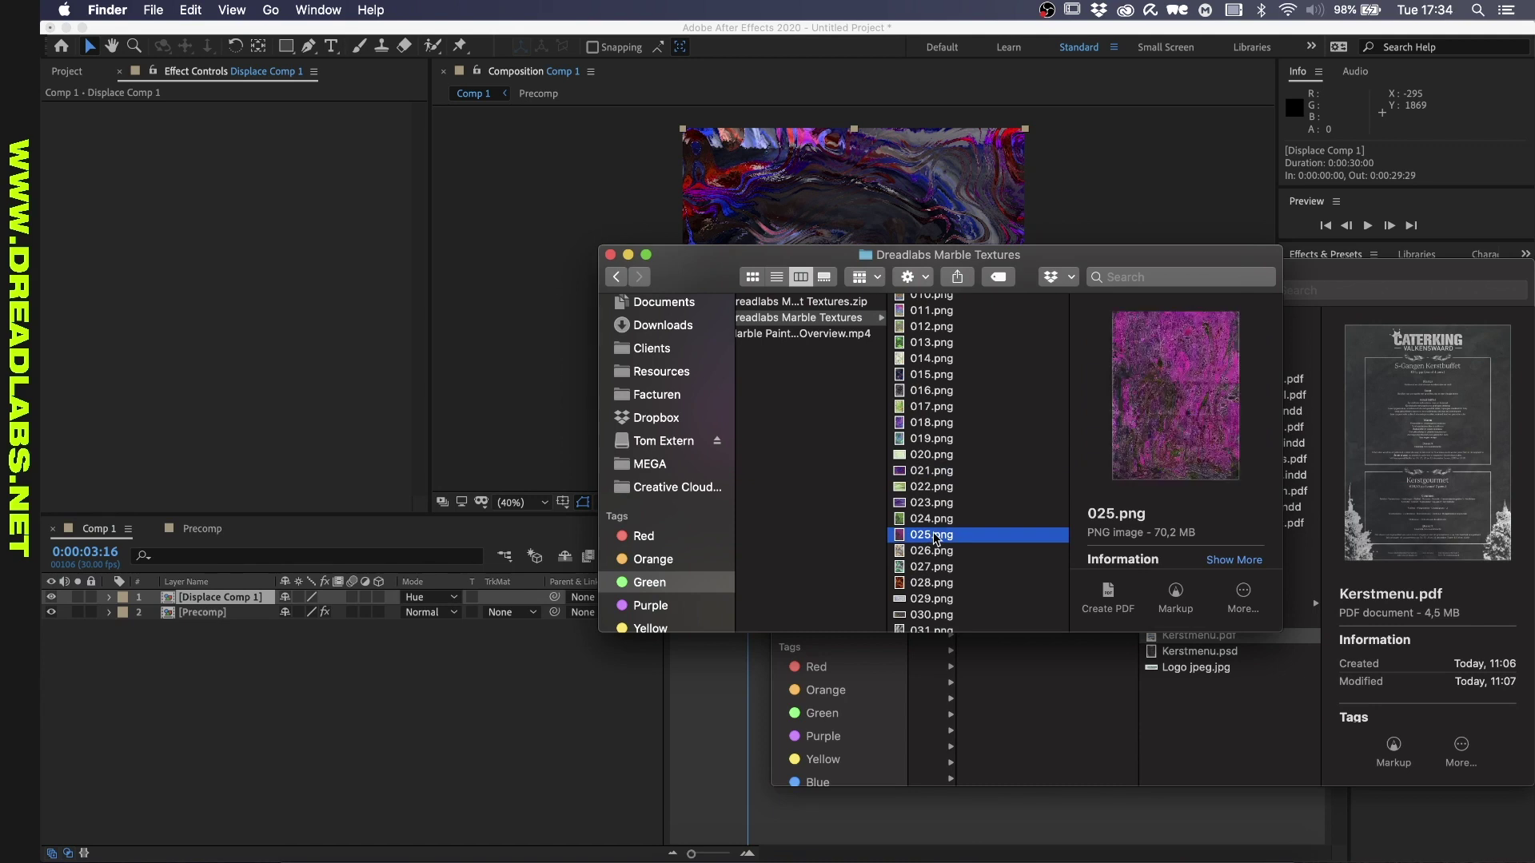
scroll(933, 541, down, 5)
click(929, 541)
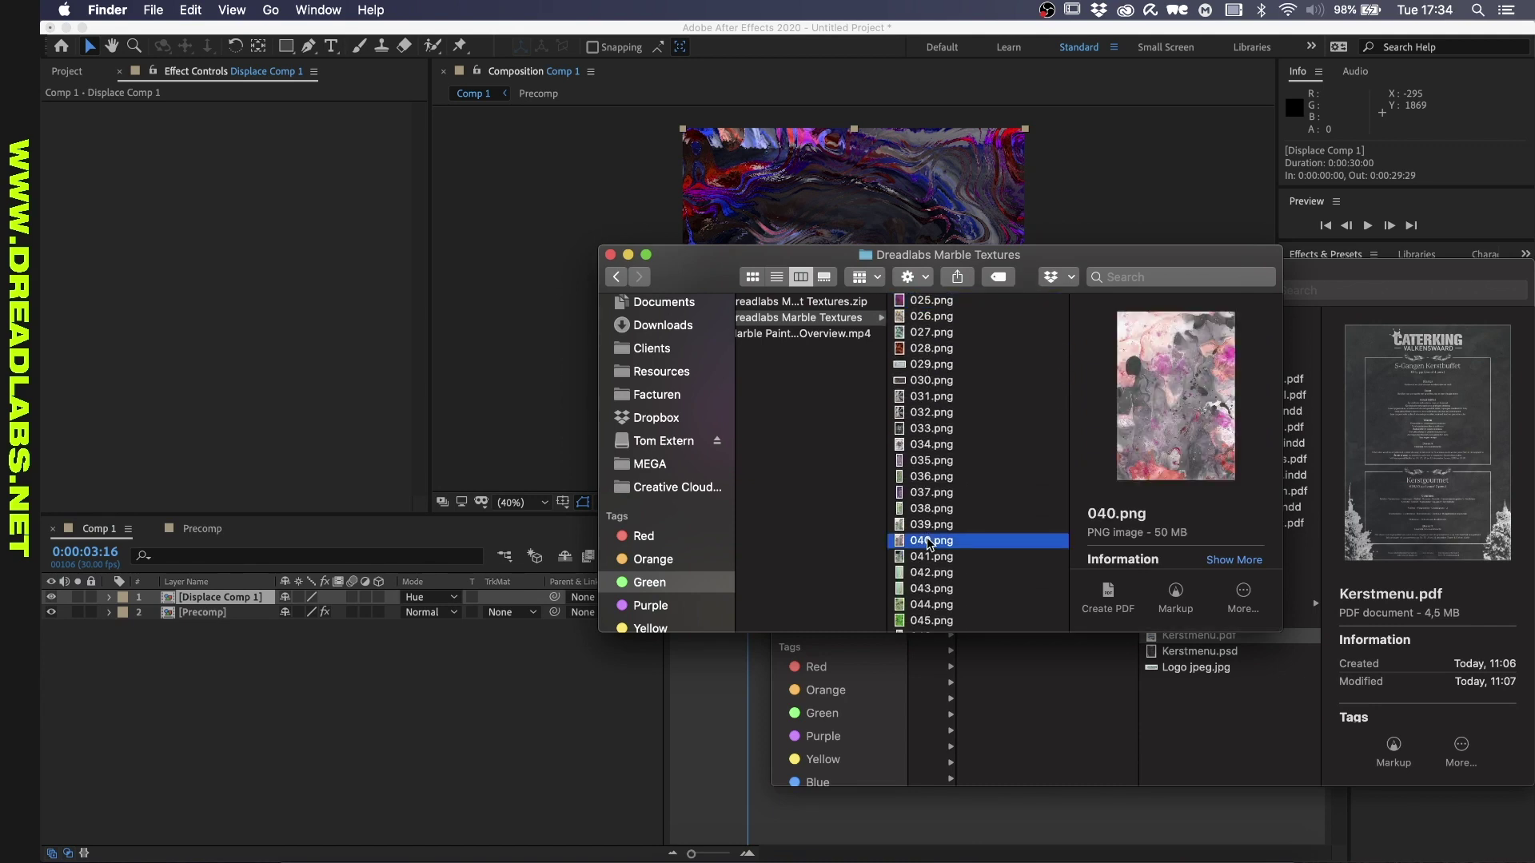
scroll(930, 537, down, 5)
click(931, 532)
scroll(932, 530, up, 1)
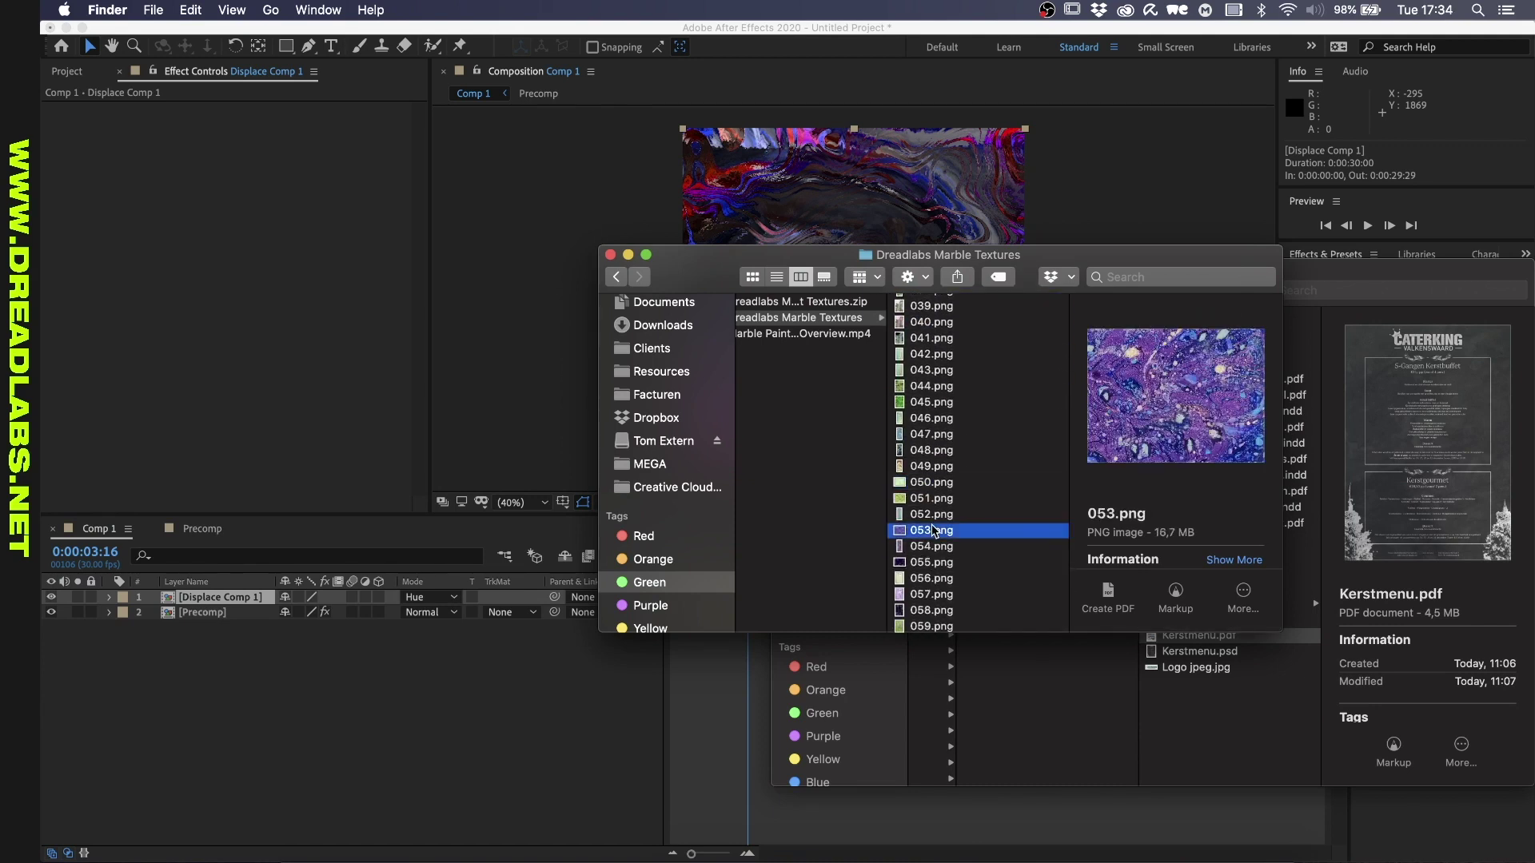
drag(932, 532, 287, 675)
Apply Gaussian Blur to 053.png with Blurriness 86.4
click(1359, 277)
text(gaussian)
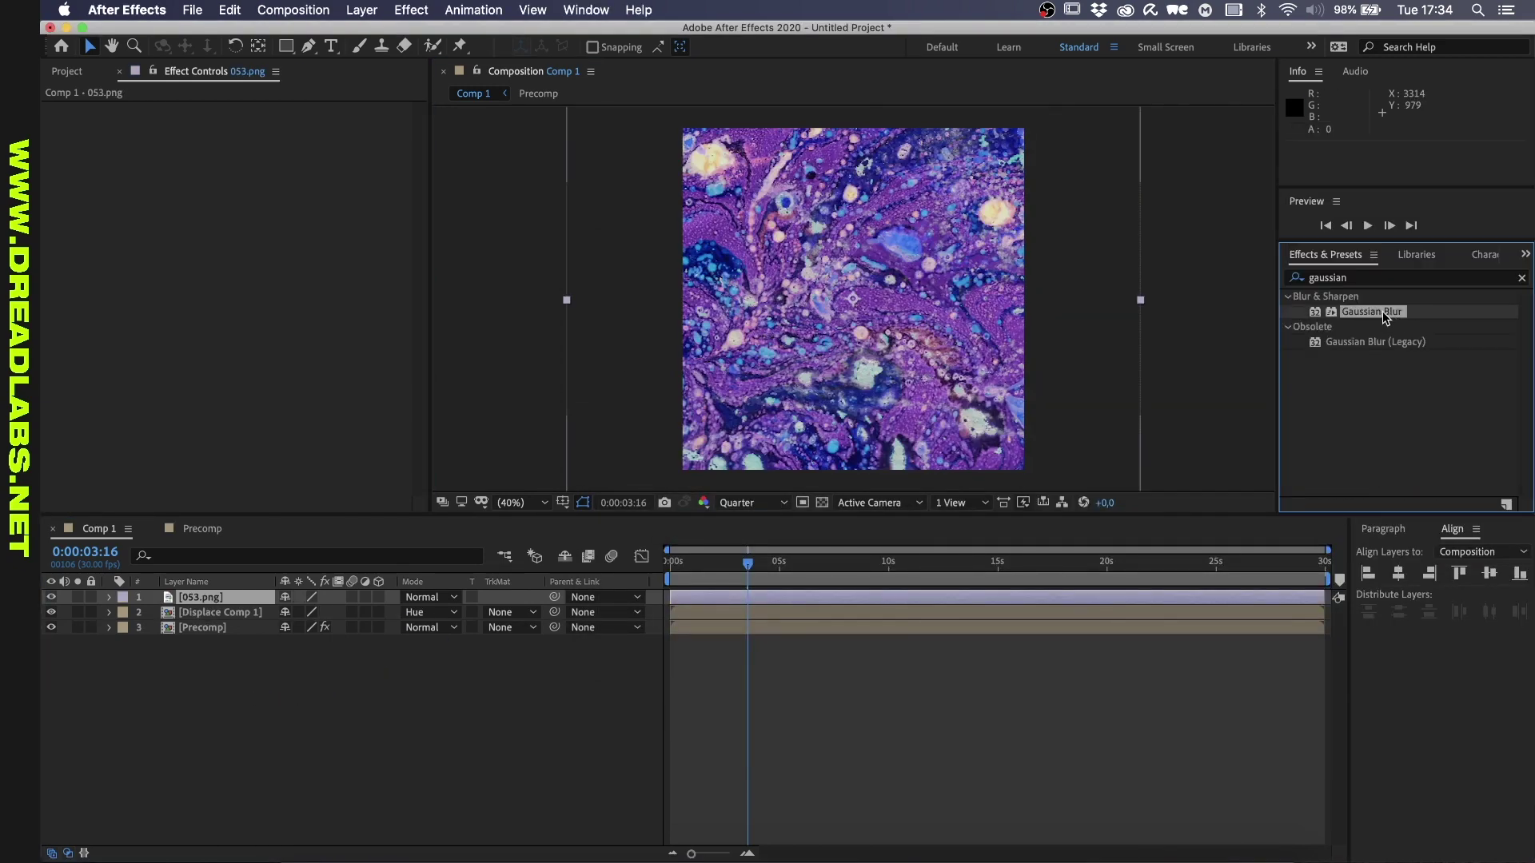
drag(1371, 311, 689, 139)
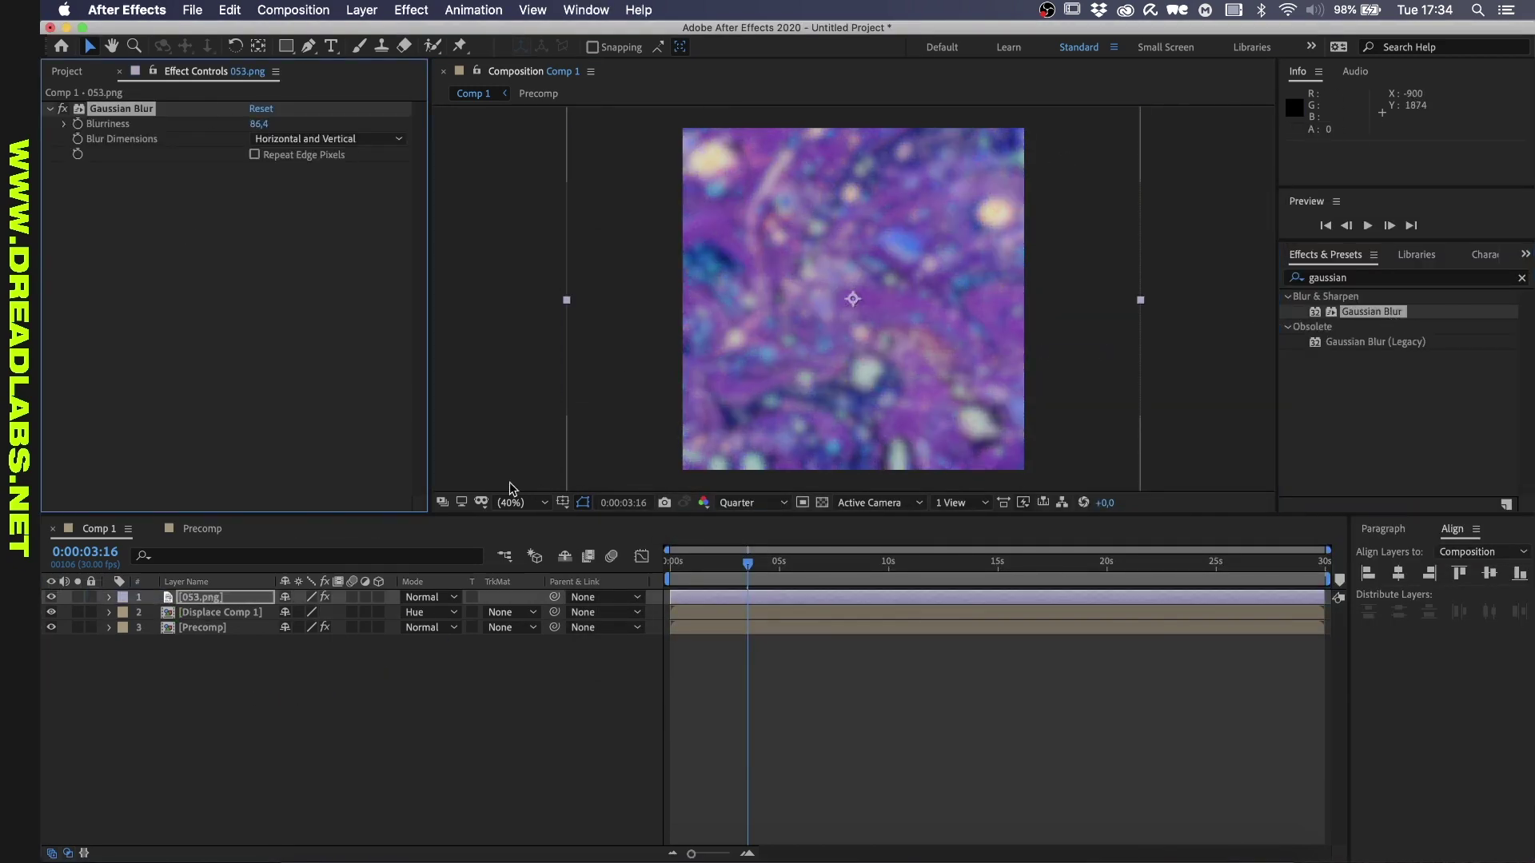
Set the blending mode of 053.png to Hue and that of Displace Comp 1 to Color
click(448, 597)
click(444, 699)
click(455, 601)
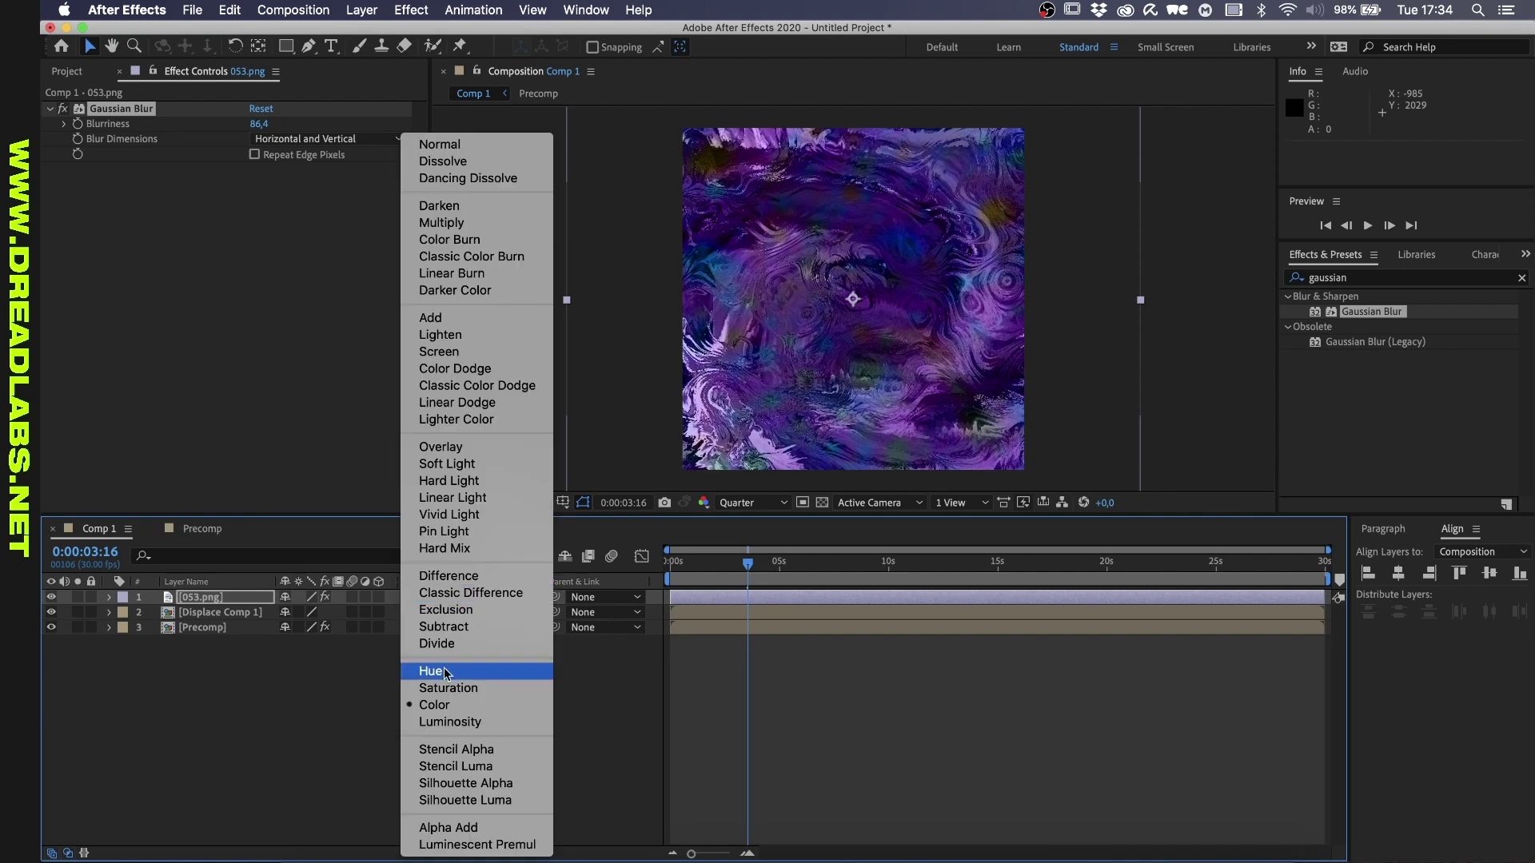
click(444, 670)
click(452, 612)
click(445, 697)
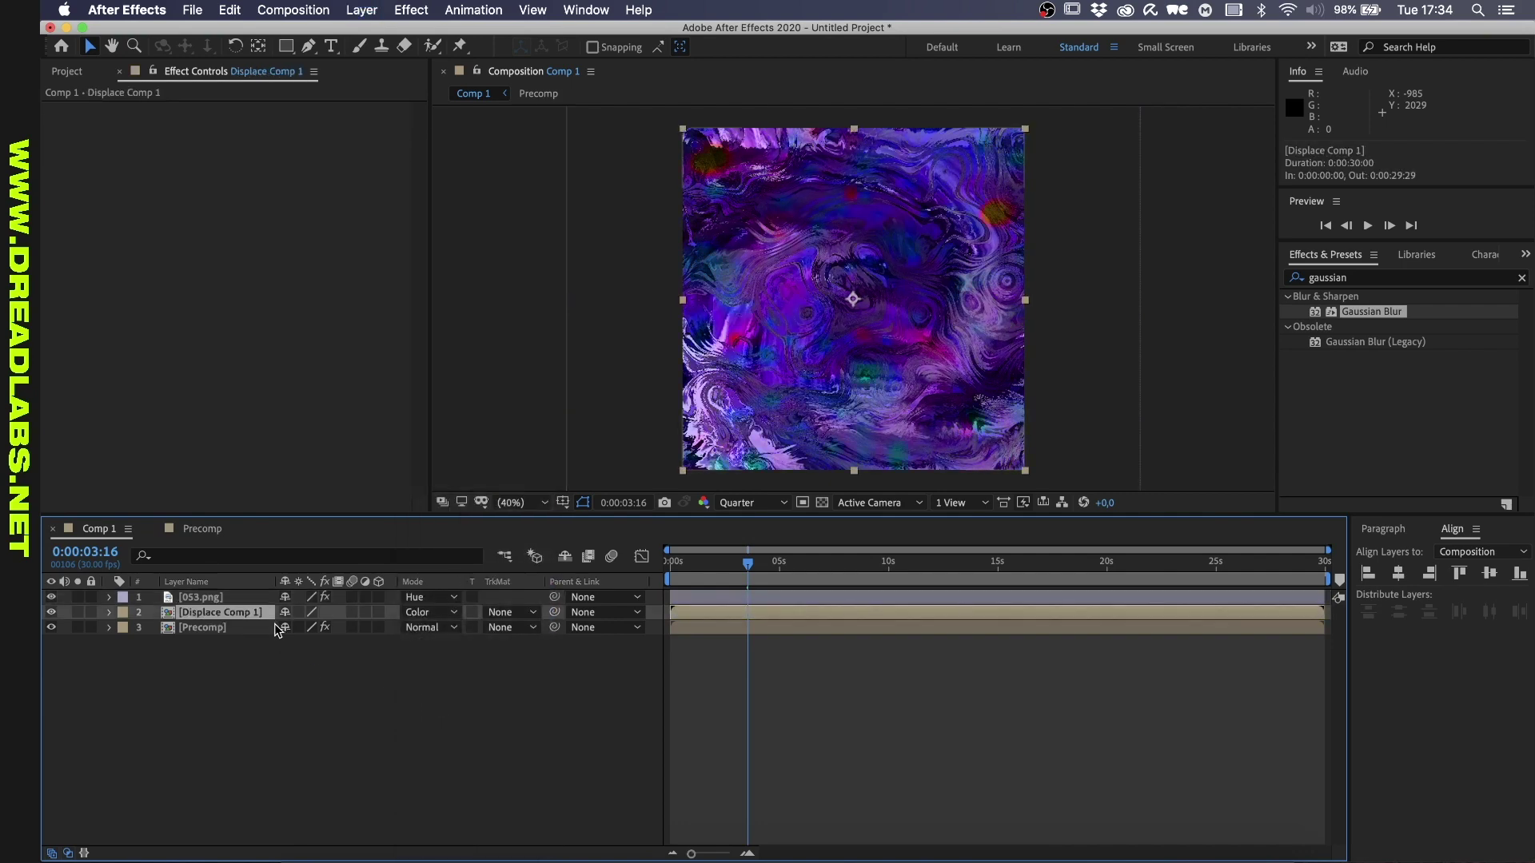
Import Creatober 29 - Distortion.wav from the 29 - Distortion folder into the project
key(Home)
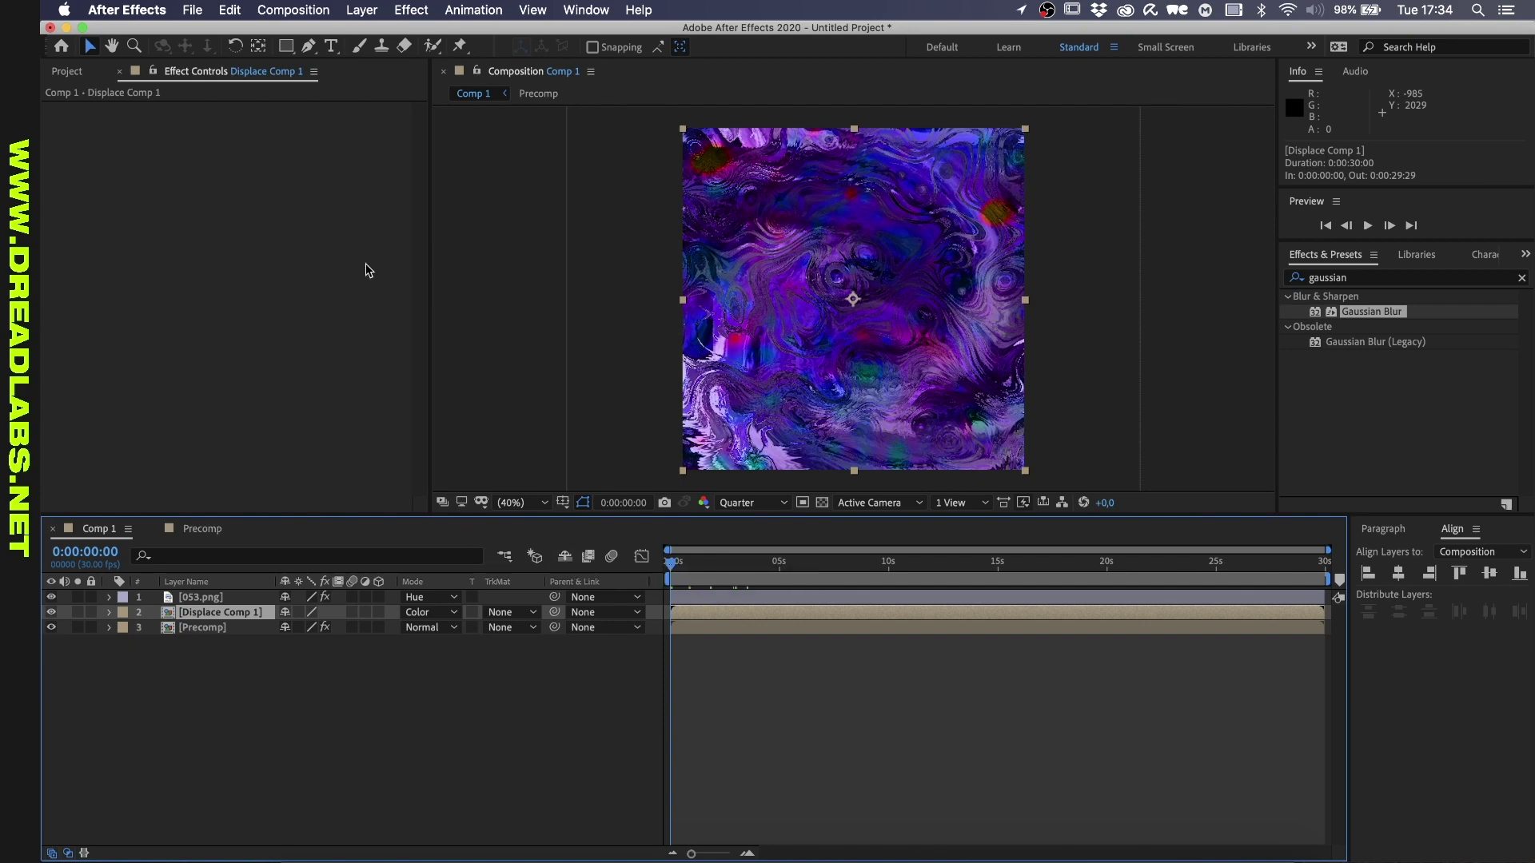
click(802, 846)
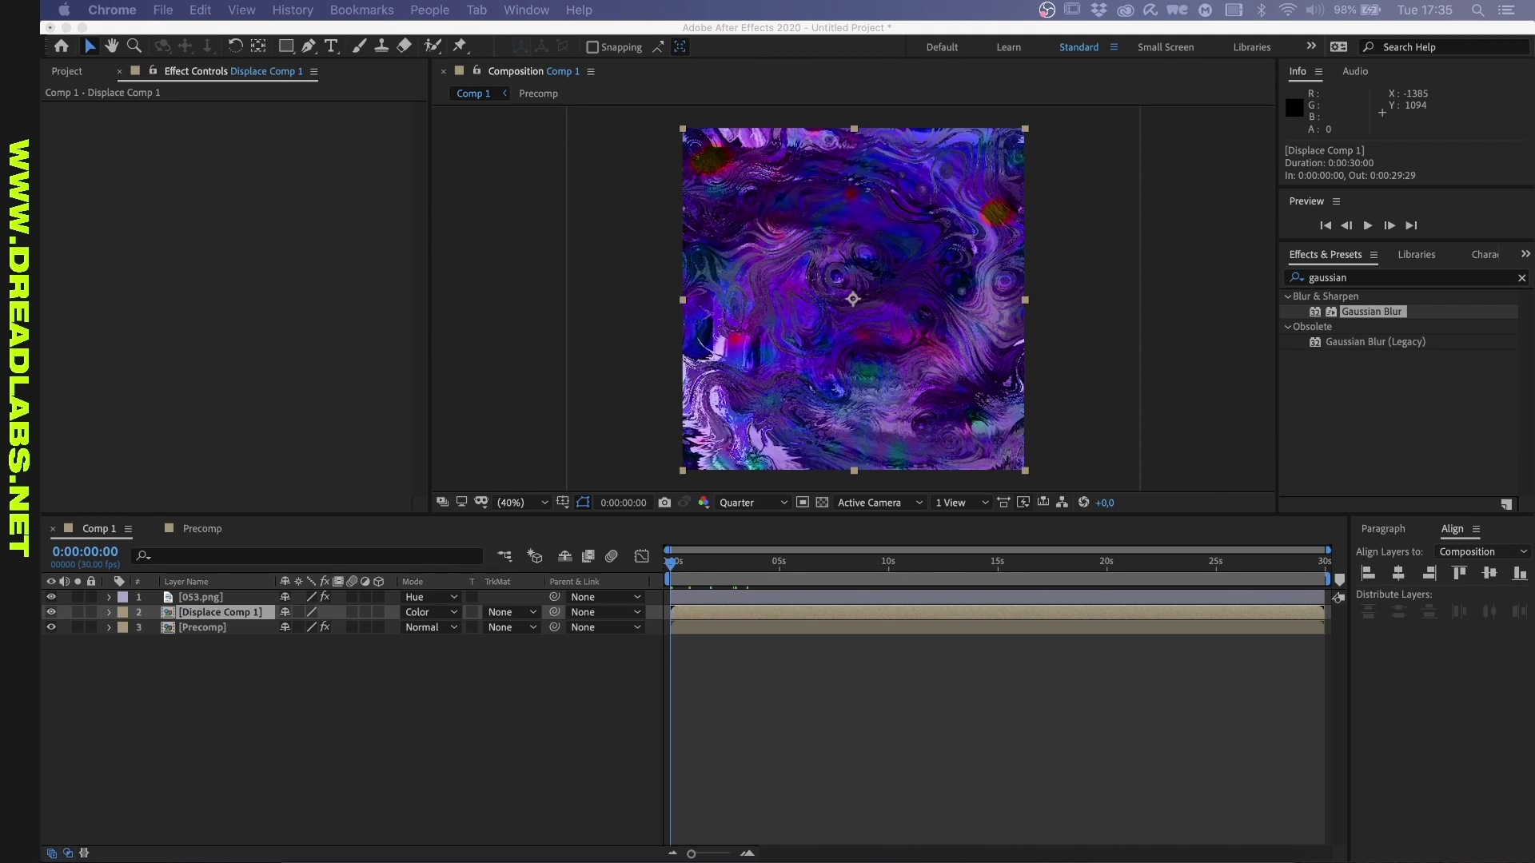
click(69, 71)
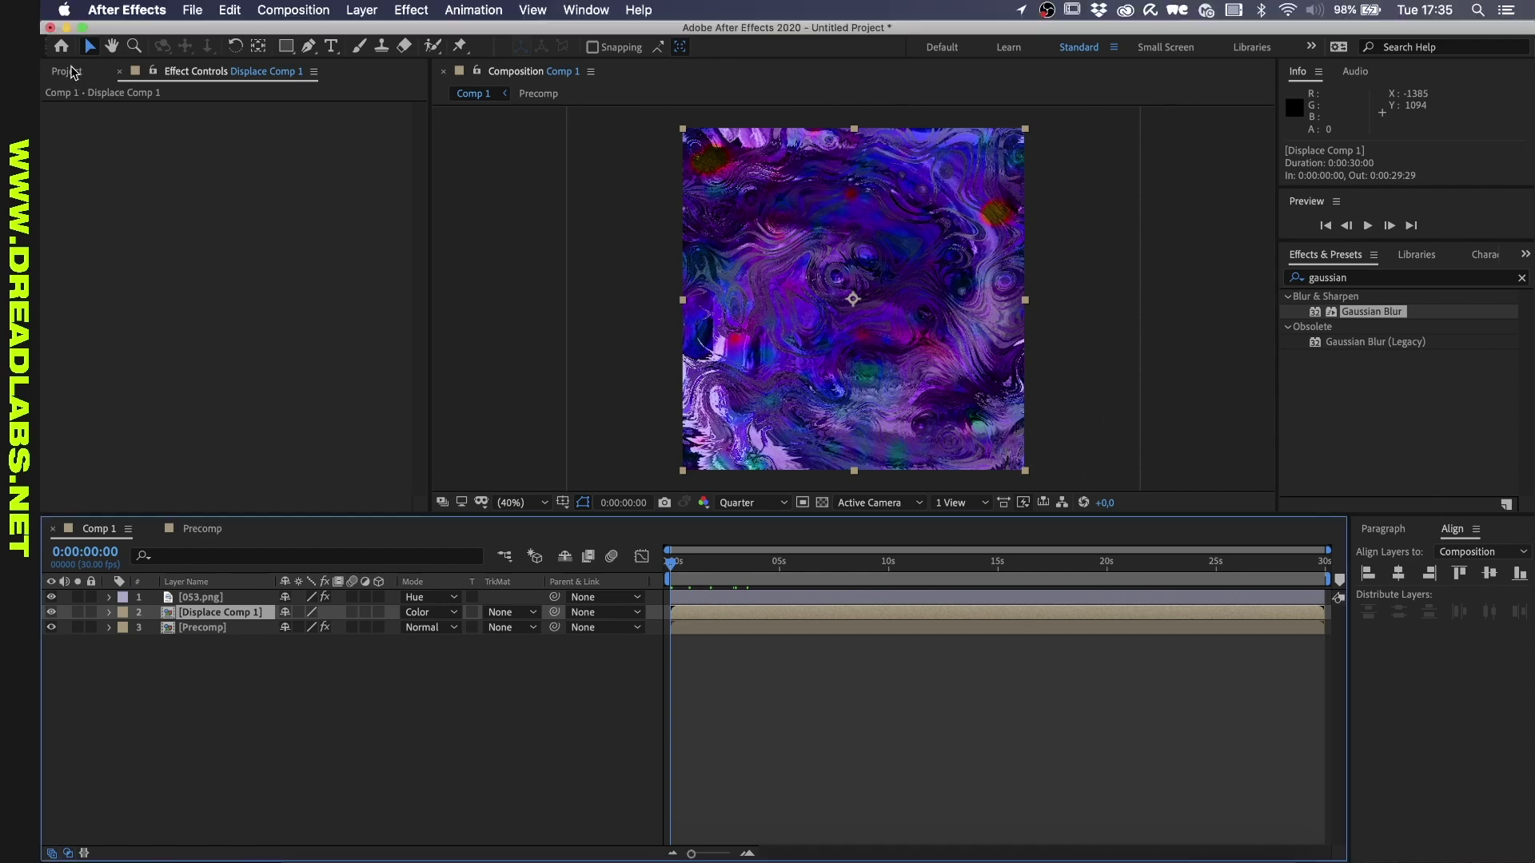
click(218, 373)
click(65, 71)
click(132, 383)
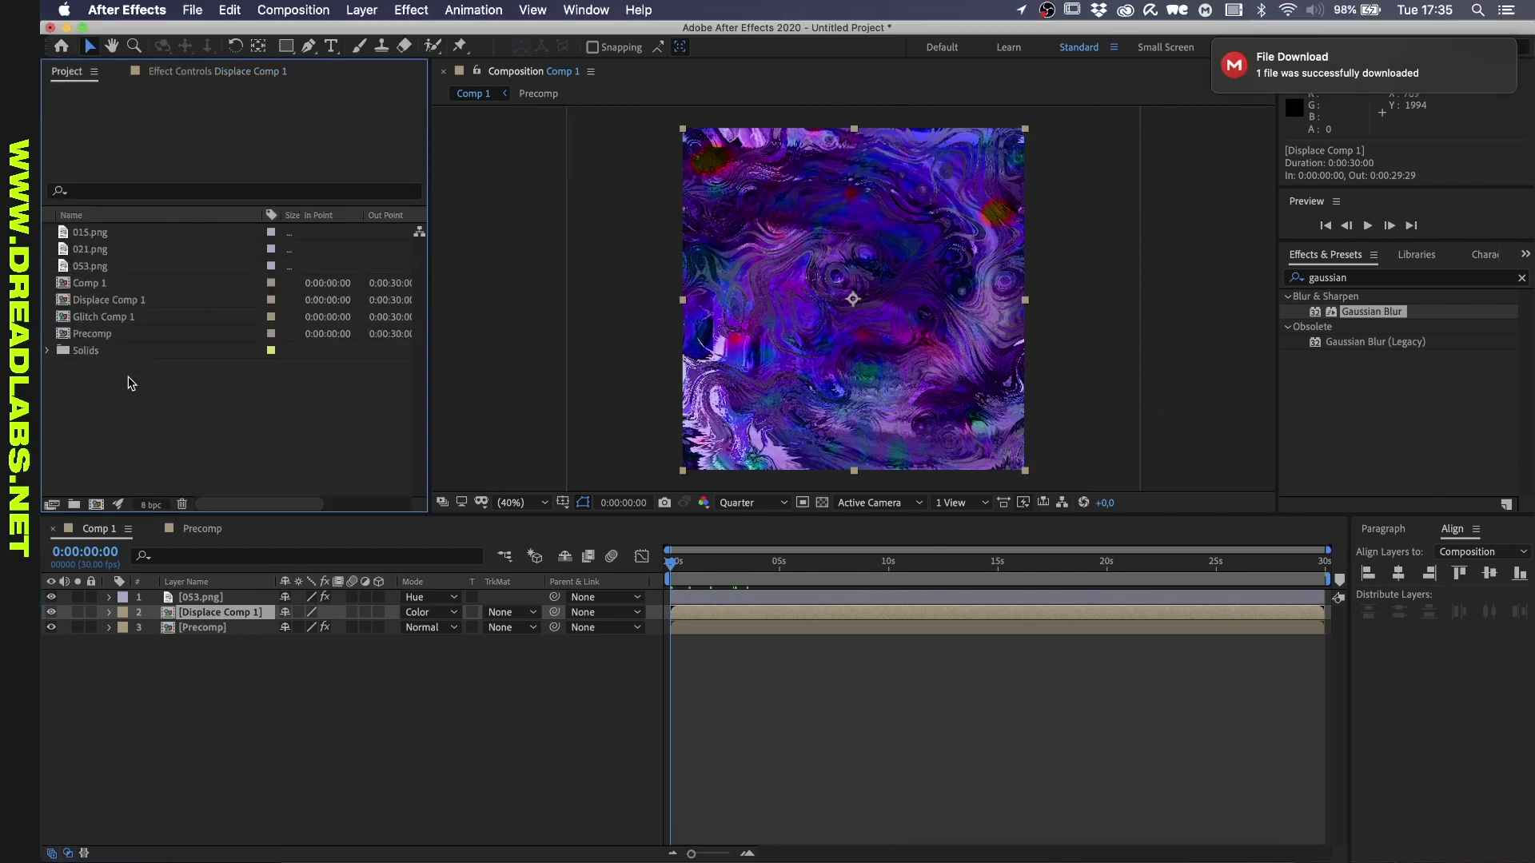
double_click(190, 382)
click(821, 89)
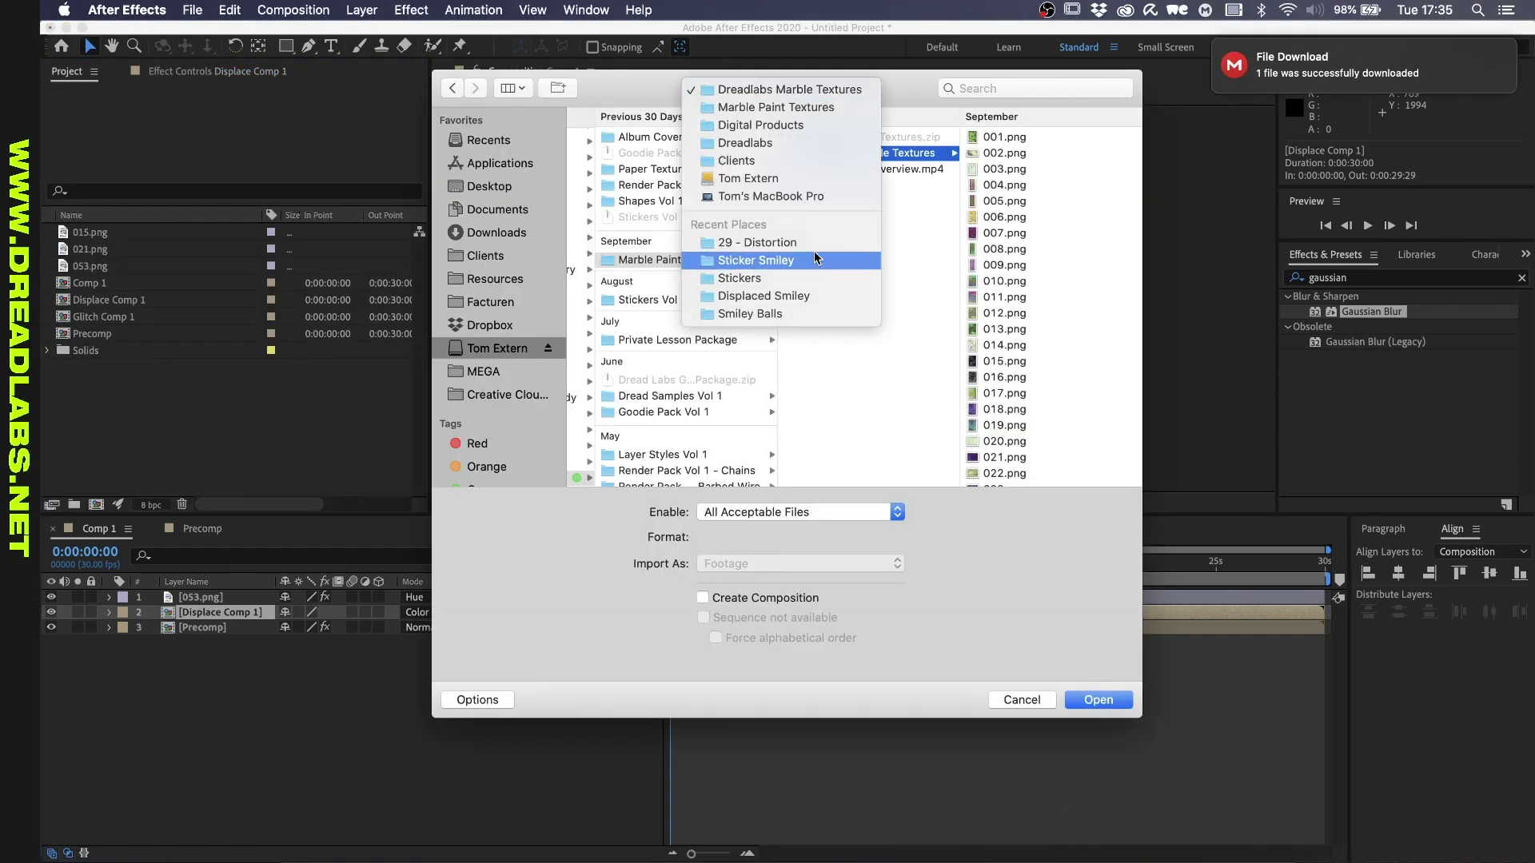
click(814, 244)
double_click(1011, 136)
Add Creatober 29 - Distortion.wav as the bottom layer of Comp 1 and reveal its audio waveform
drag(242, 304, 238, 655)
click(110, 642)
click(125, 658)
click(140, 689)
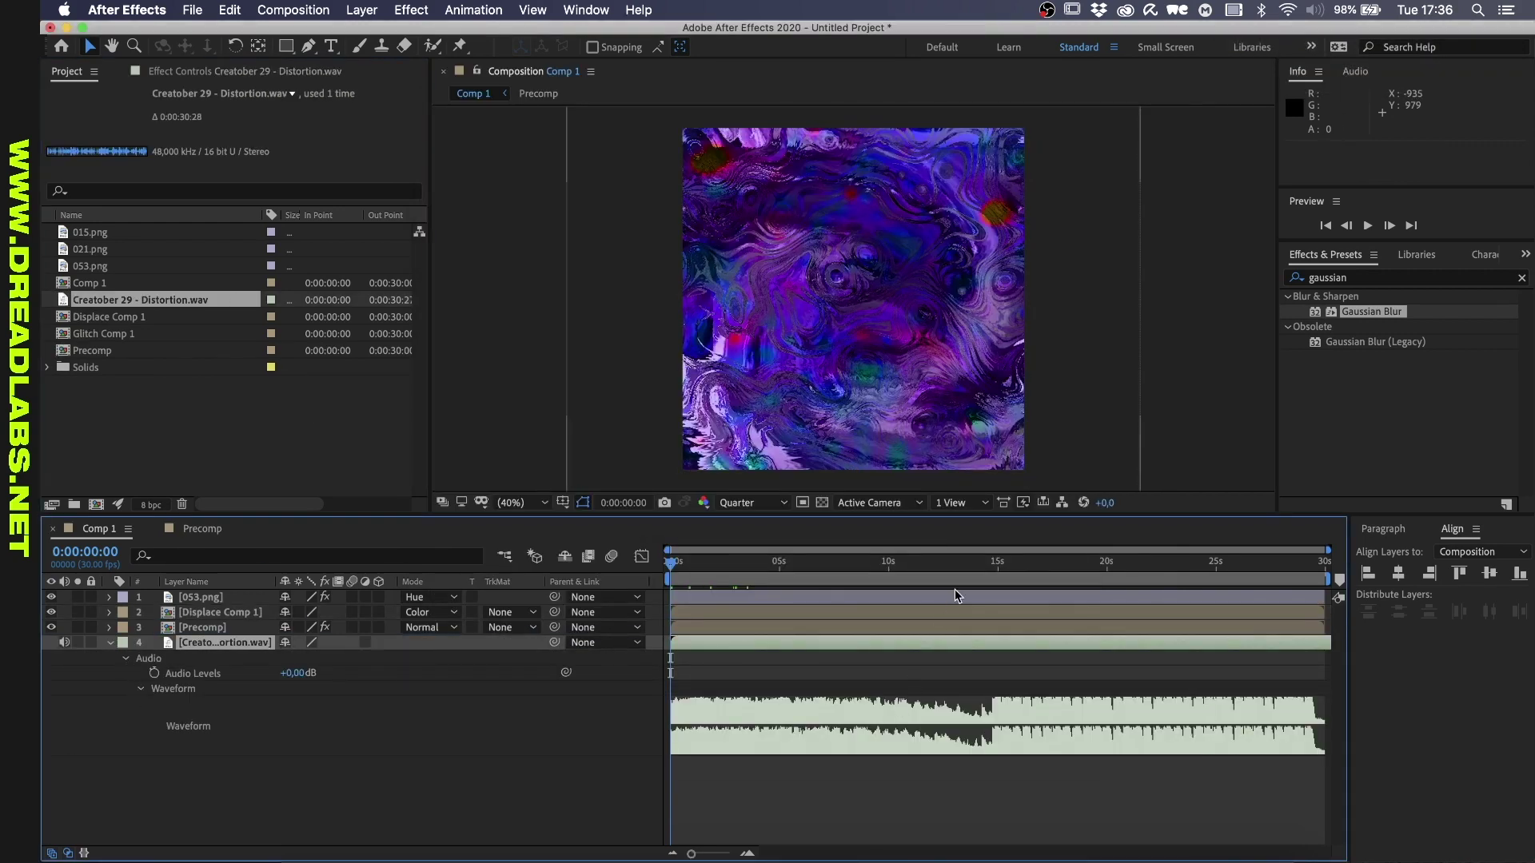
Mark the beat drop at 0:00:14:23 in Comp 1 and convert the audio layer to keyframes
click(992, 561)
click(297, 814)
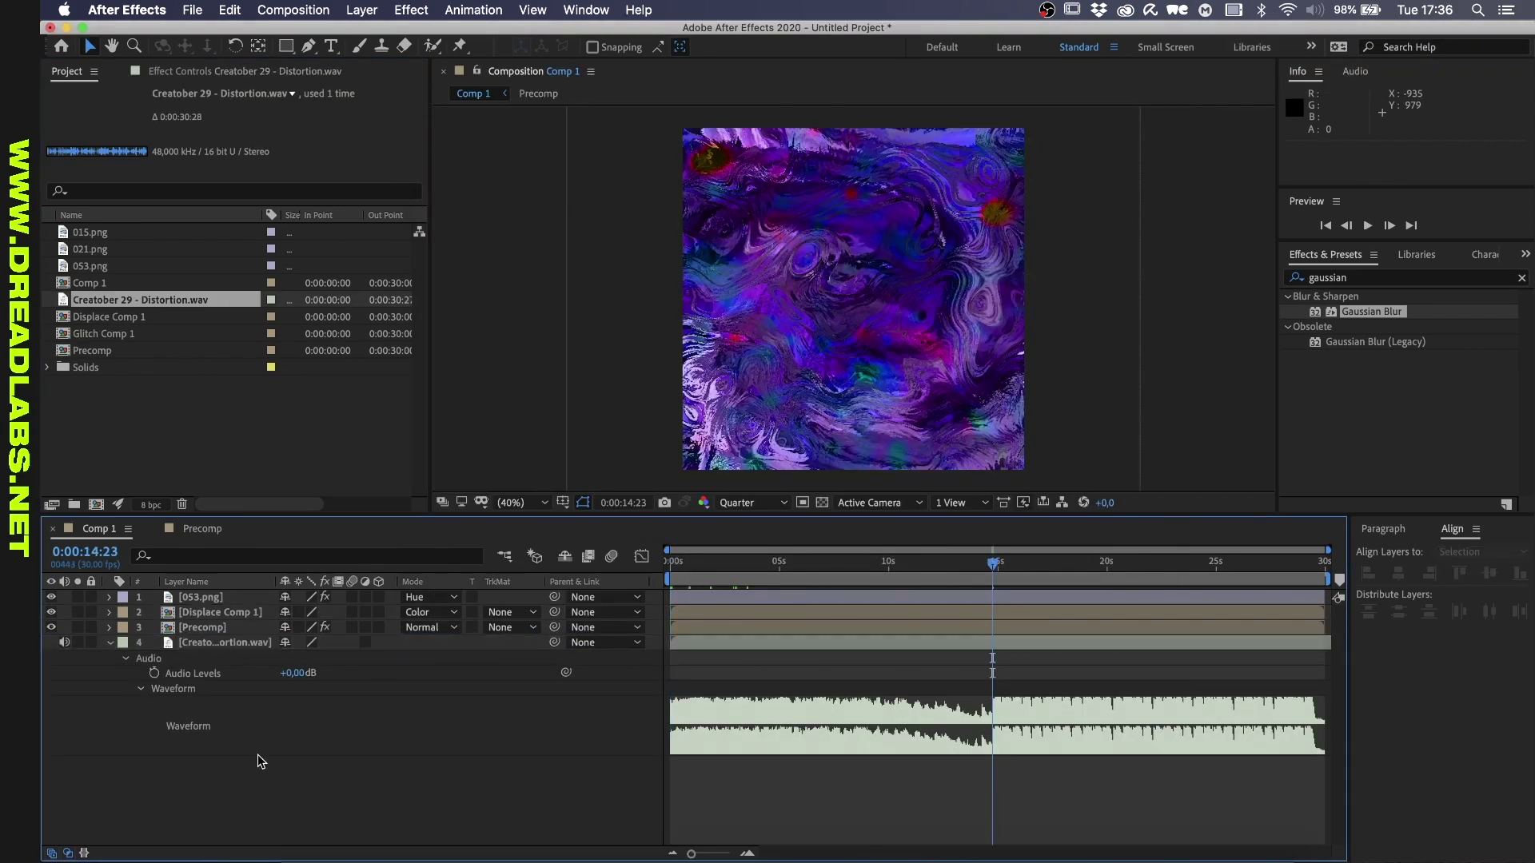
right_click(229, 643)
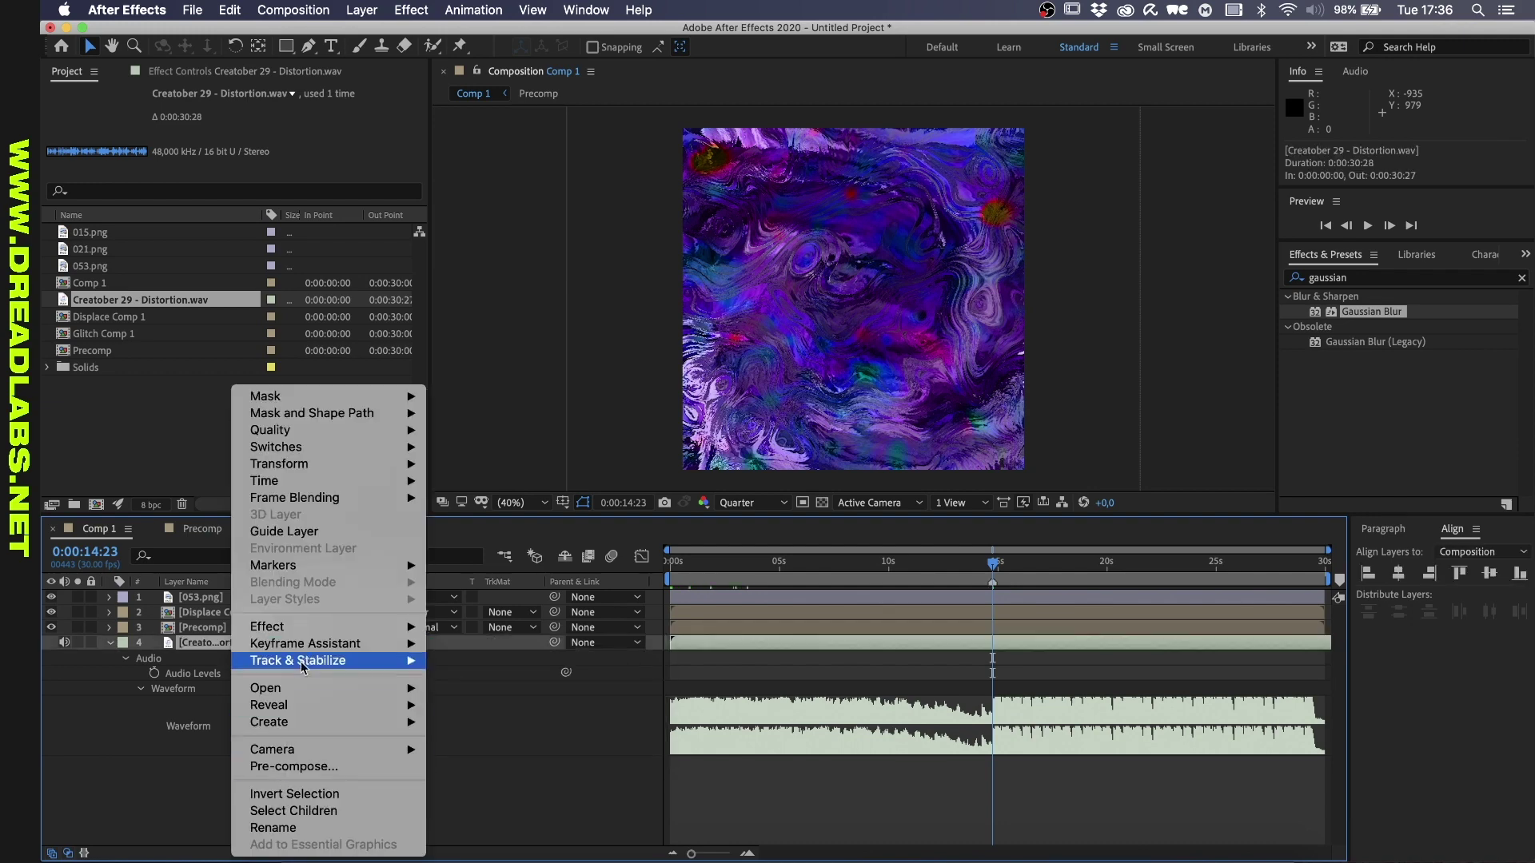
mouse_move(320, 643)
click(461, 646)
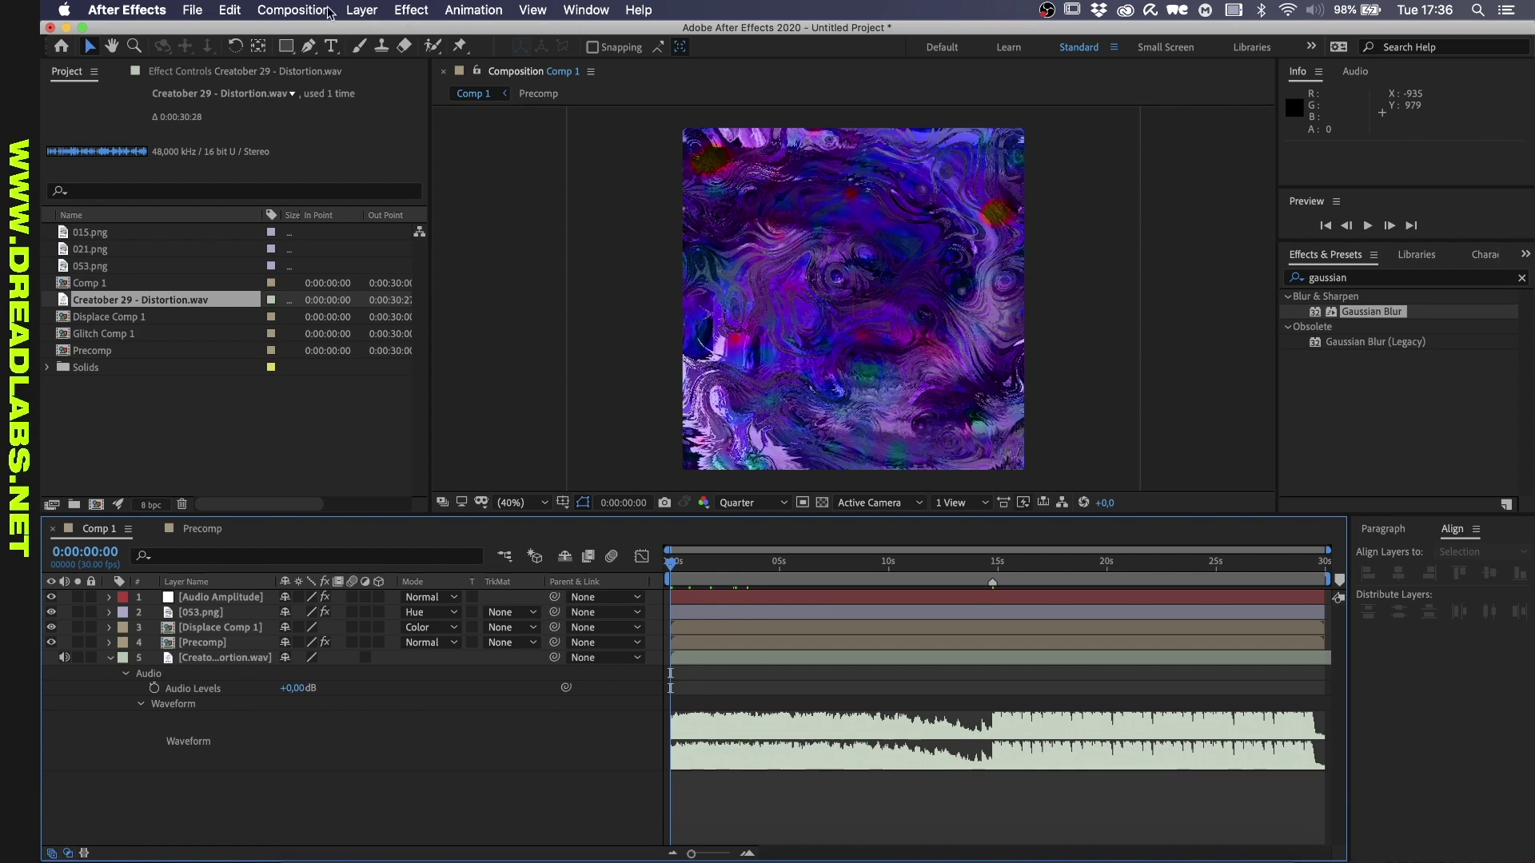
Create a two-node camera with the 50mm preset in Comp 1
click(362, 10)
mouse_move(391, 28)
click(591, 86)
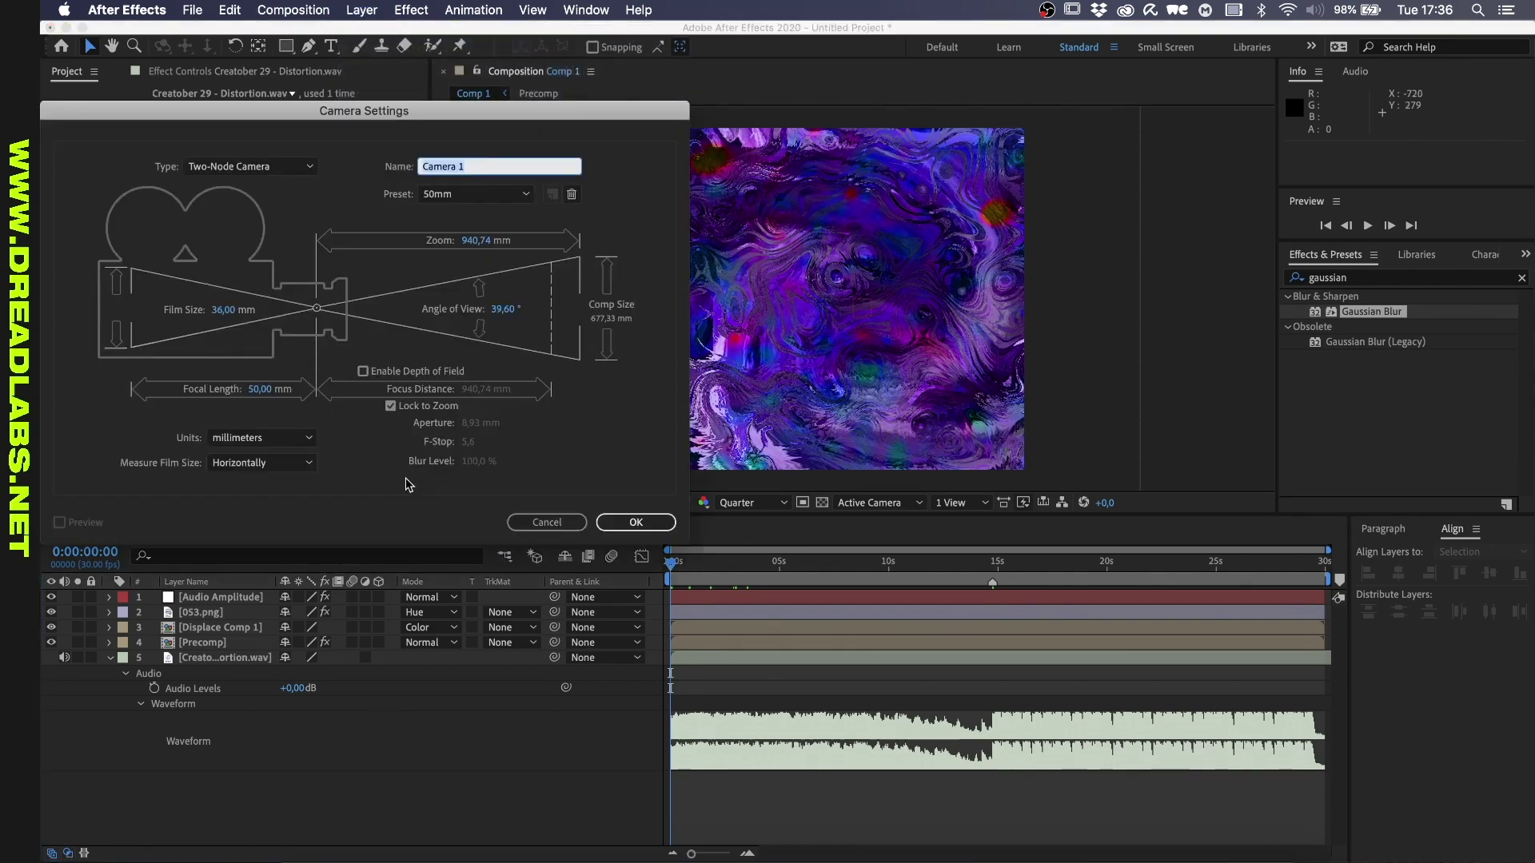
click(629, 524)
click(382, 282)
Add a null object as the parent of Camera 1 and give both layers a yellow label
click(361, 9)
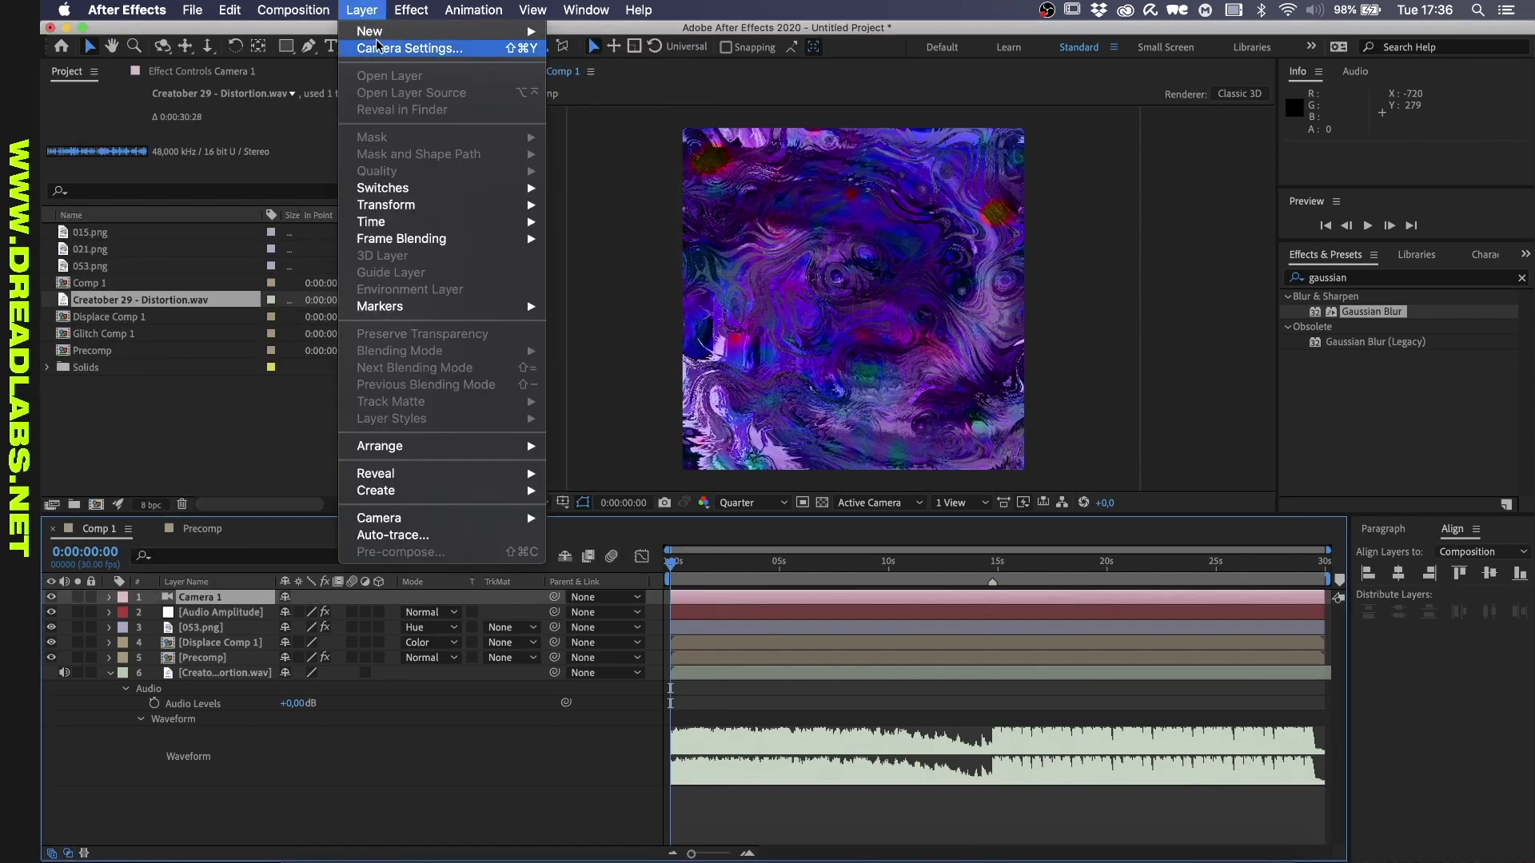
mouse_move(383, 31)
click(608, 103)
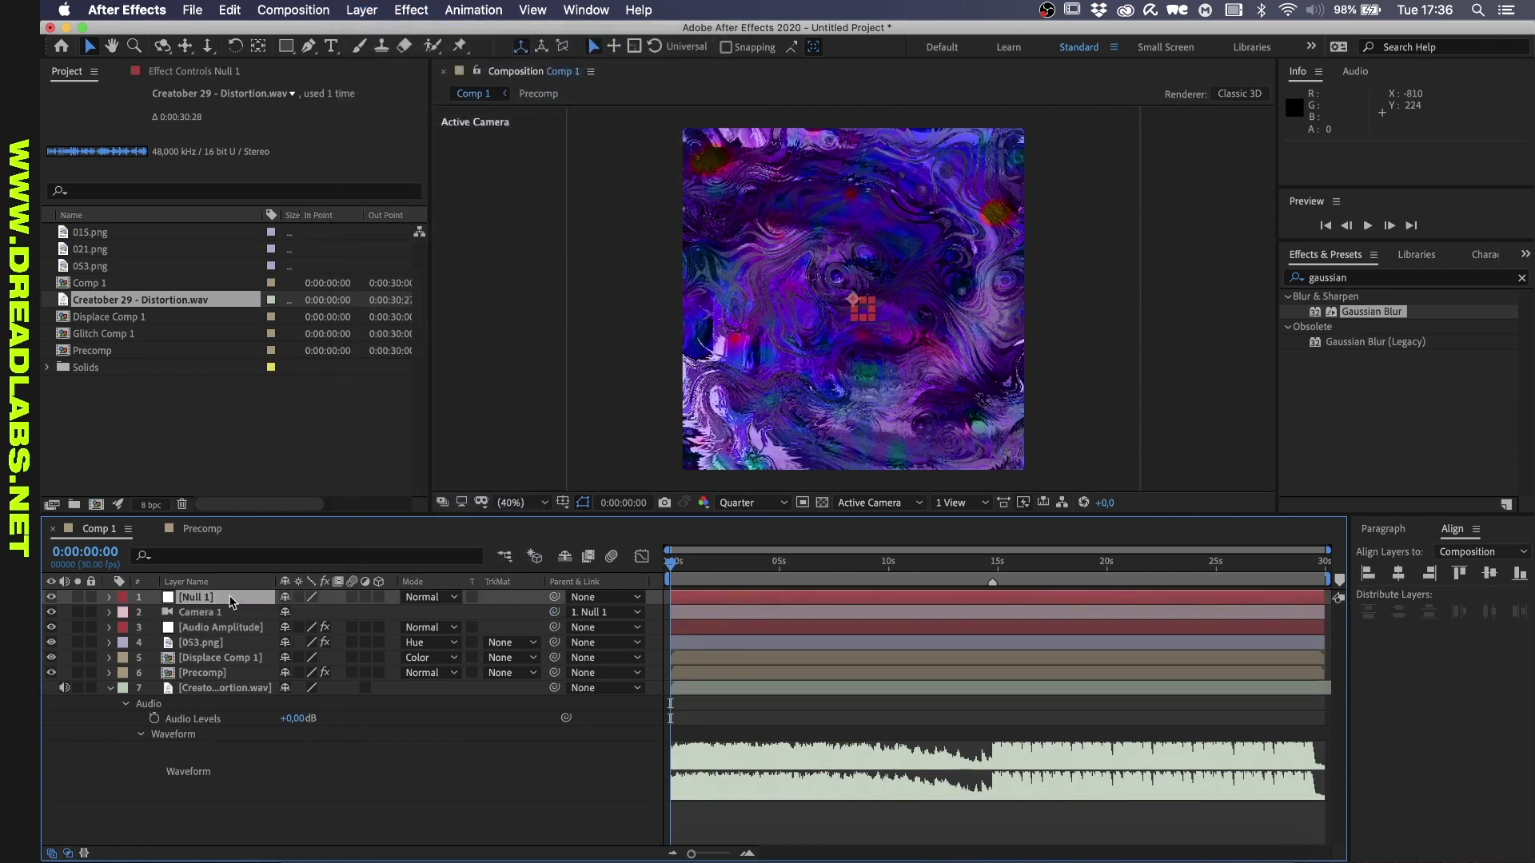
click(154, 609)
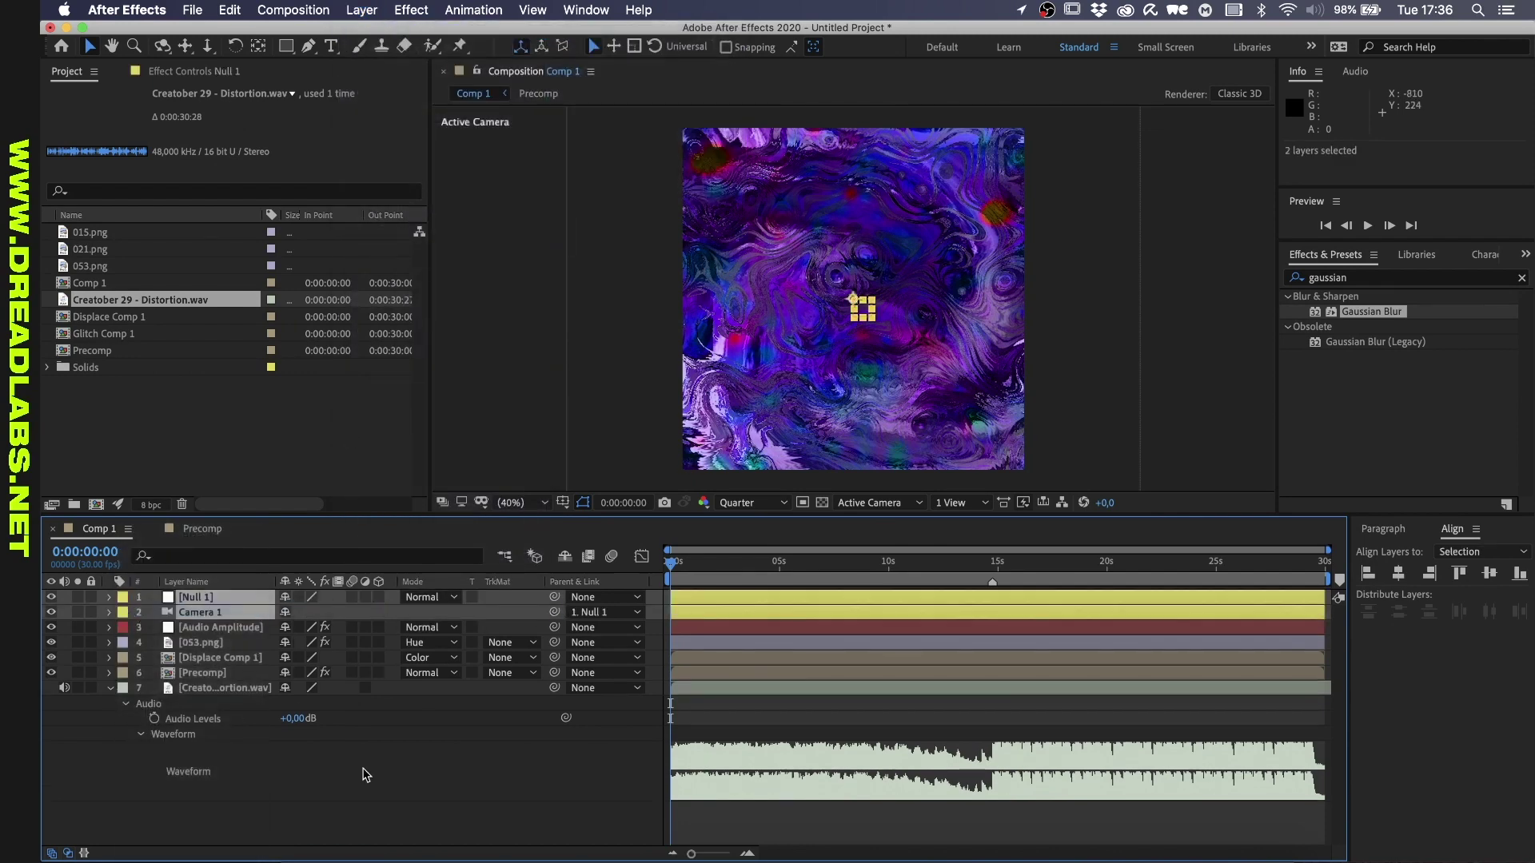
click(414, 792)
Reveal the Audio Amplitude keyframes at 0:00:14:23 and delete the Left Channel and Right Channel effects
click(240, 628)
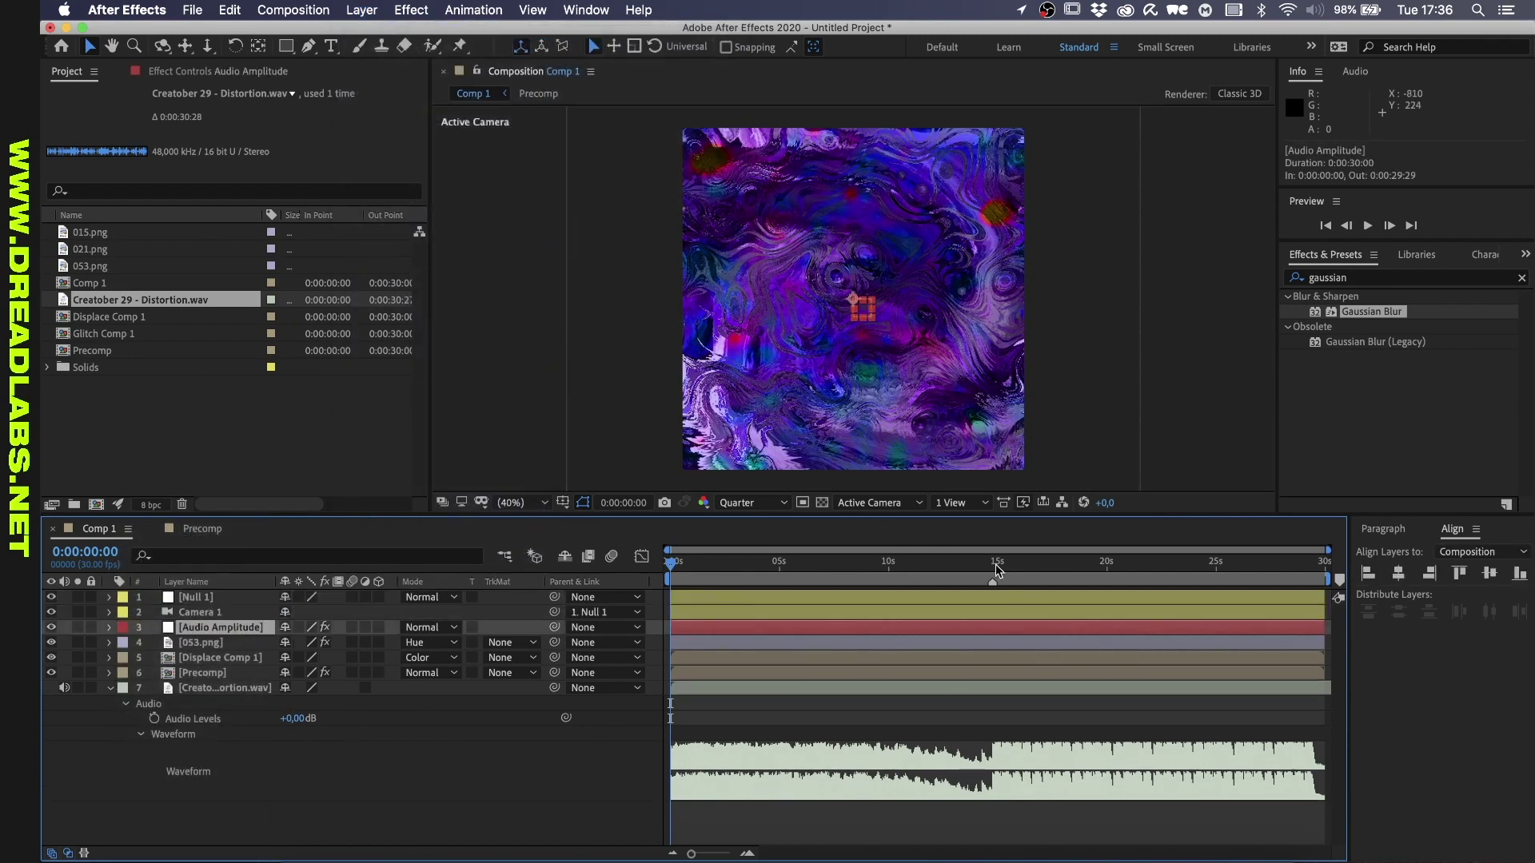
click(993, 563)
scroll(1004, 672, up, 1)
key(u)
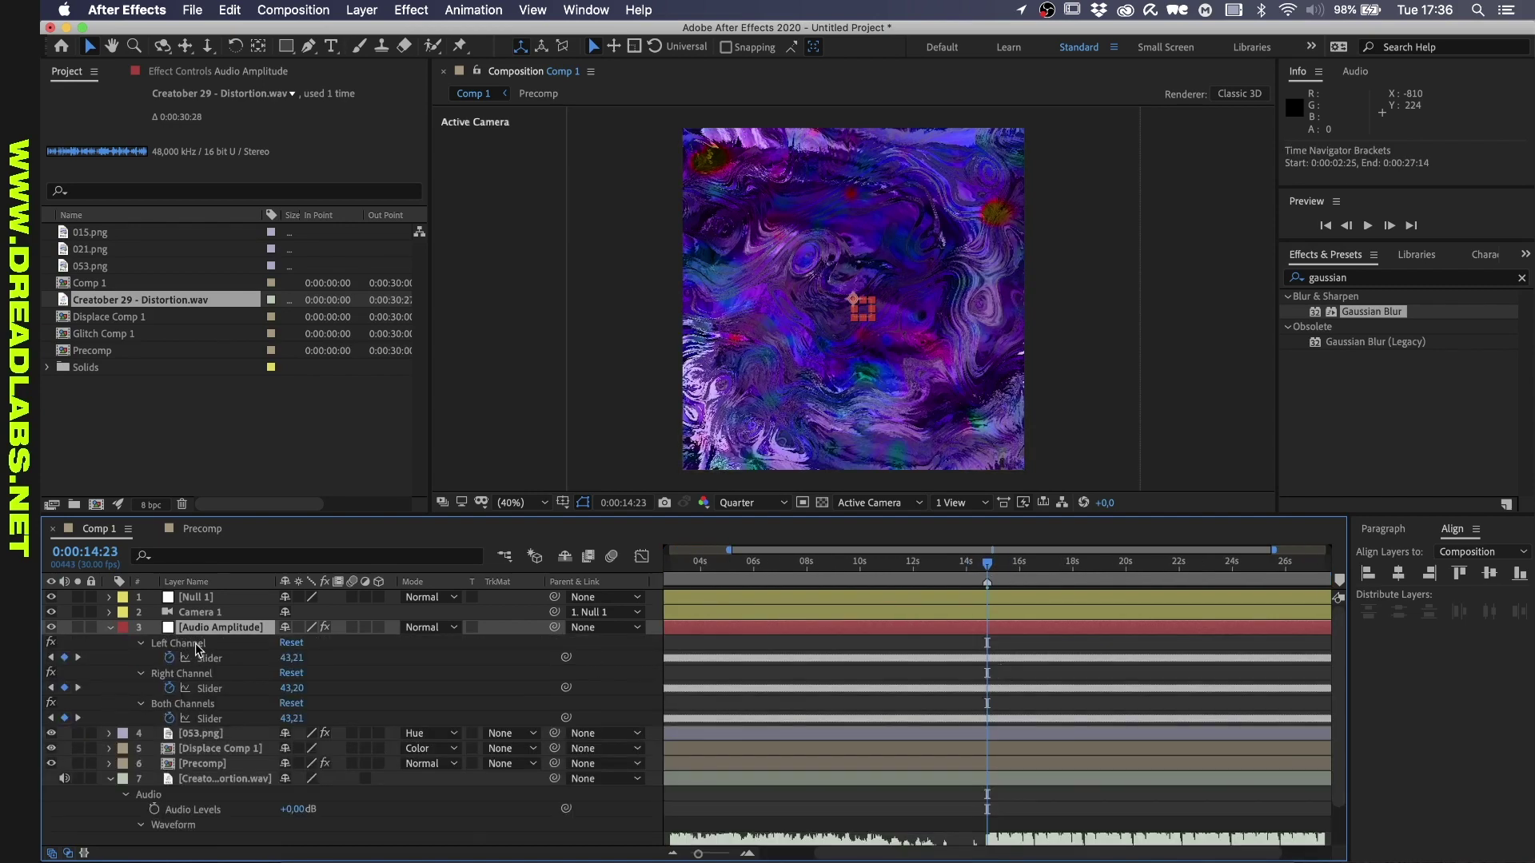
click(199, 644)
shift+click(195, 673)
key(Delete)
Delete all Both Channels slider keyframes before 0:00:14:23
click(216, 657)
scroll(951, 658, up, 5)
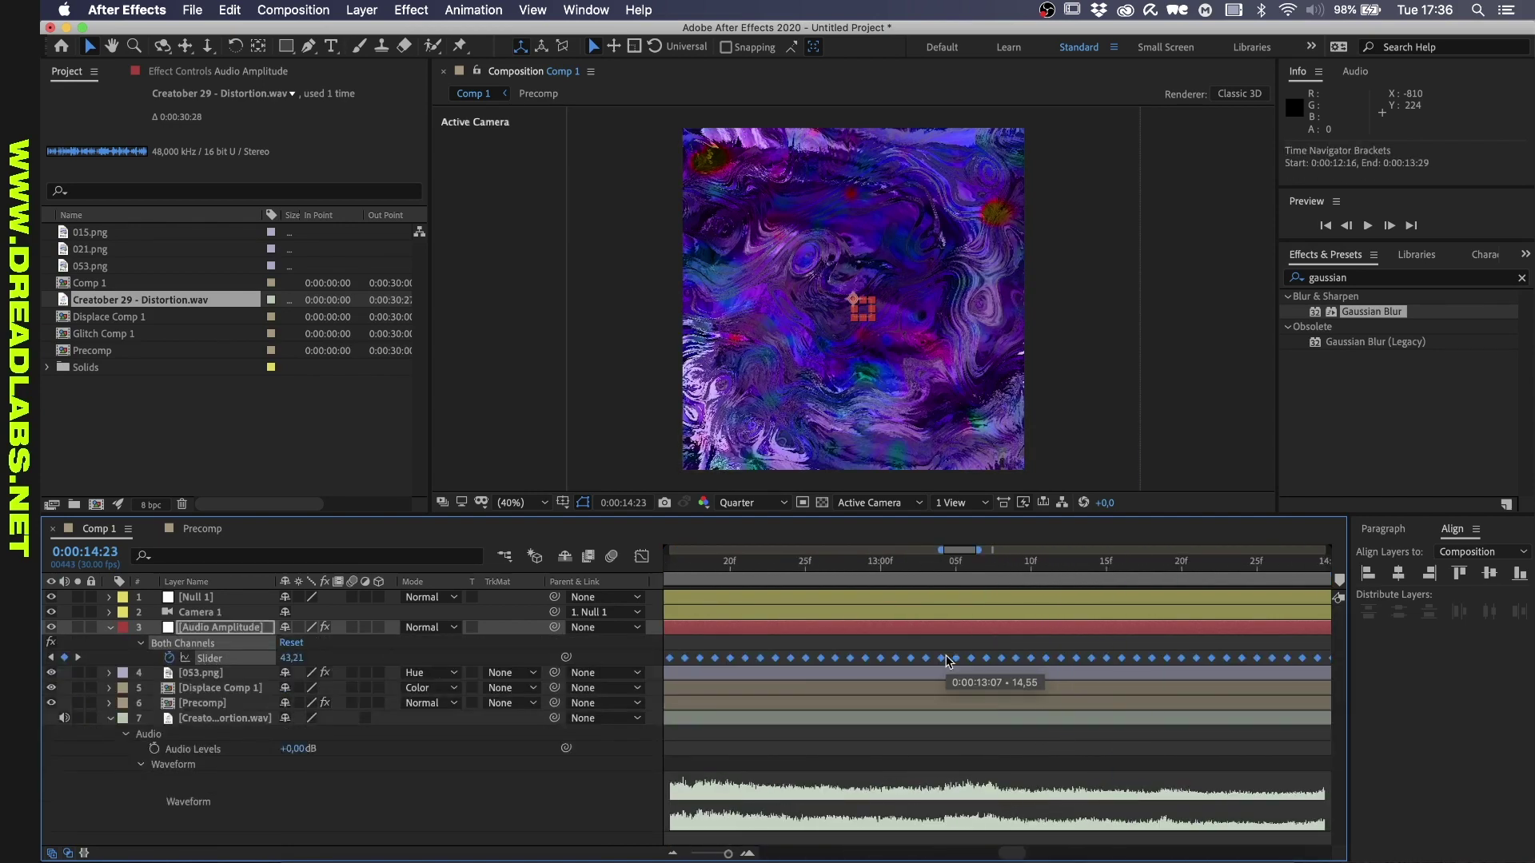
scroll(959, 656, right, 3)
click(991, 645)
drag(991, 645, 424, 670)
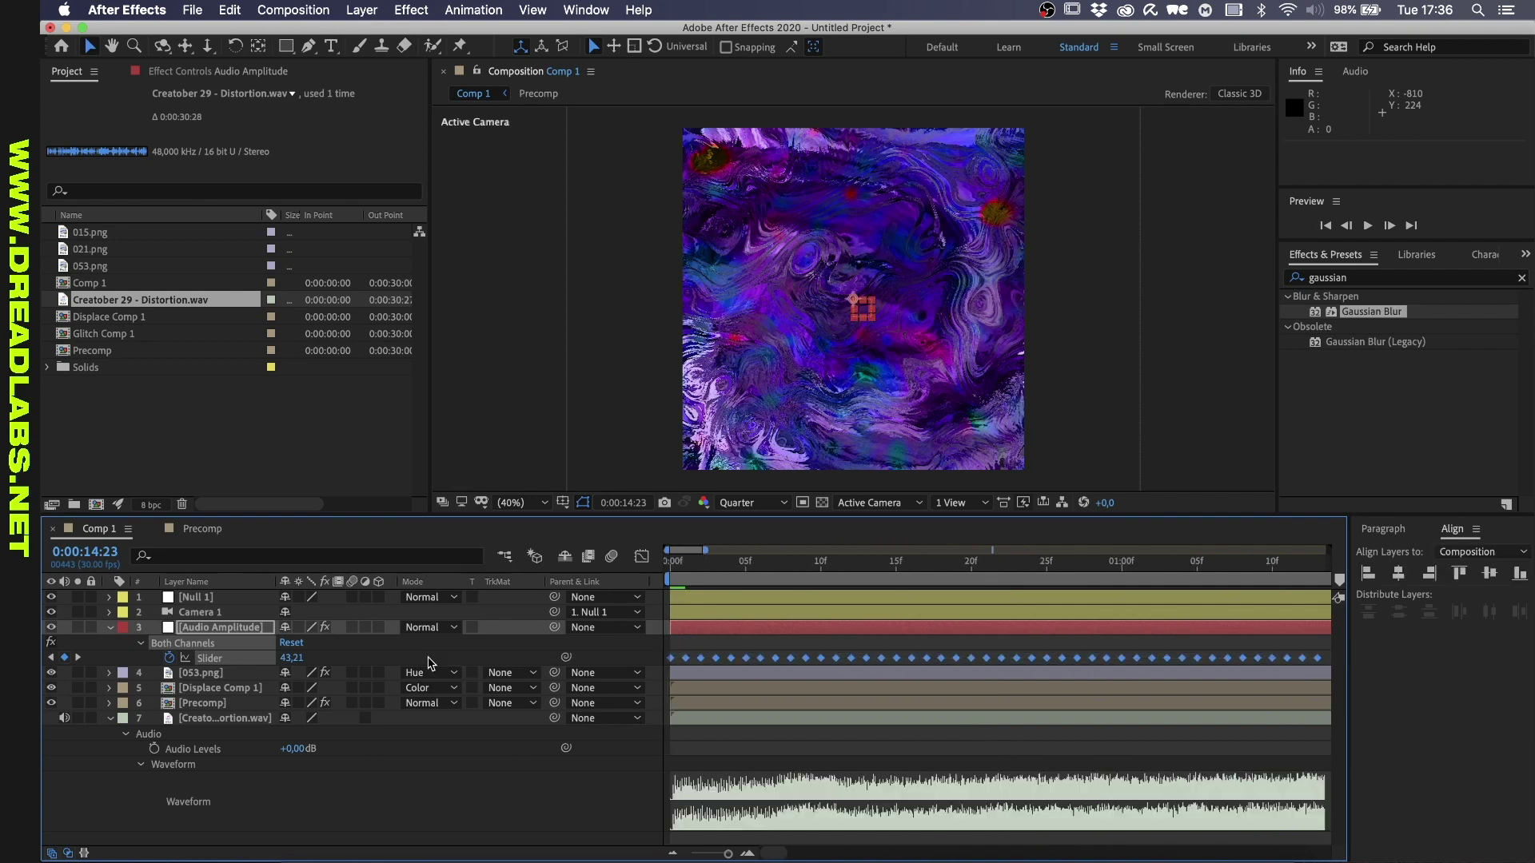
key(Delete)
key(semicolon)
Show the Both Channels slider in the graph editor and give it the expression ease(value,65,30,100,0)
click(168, 662)
key(shift+F3)
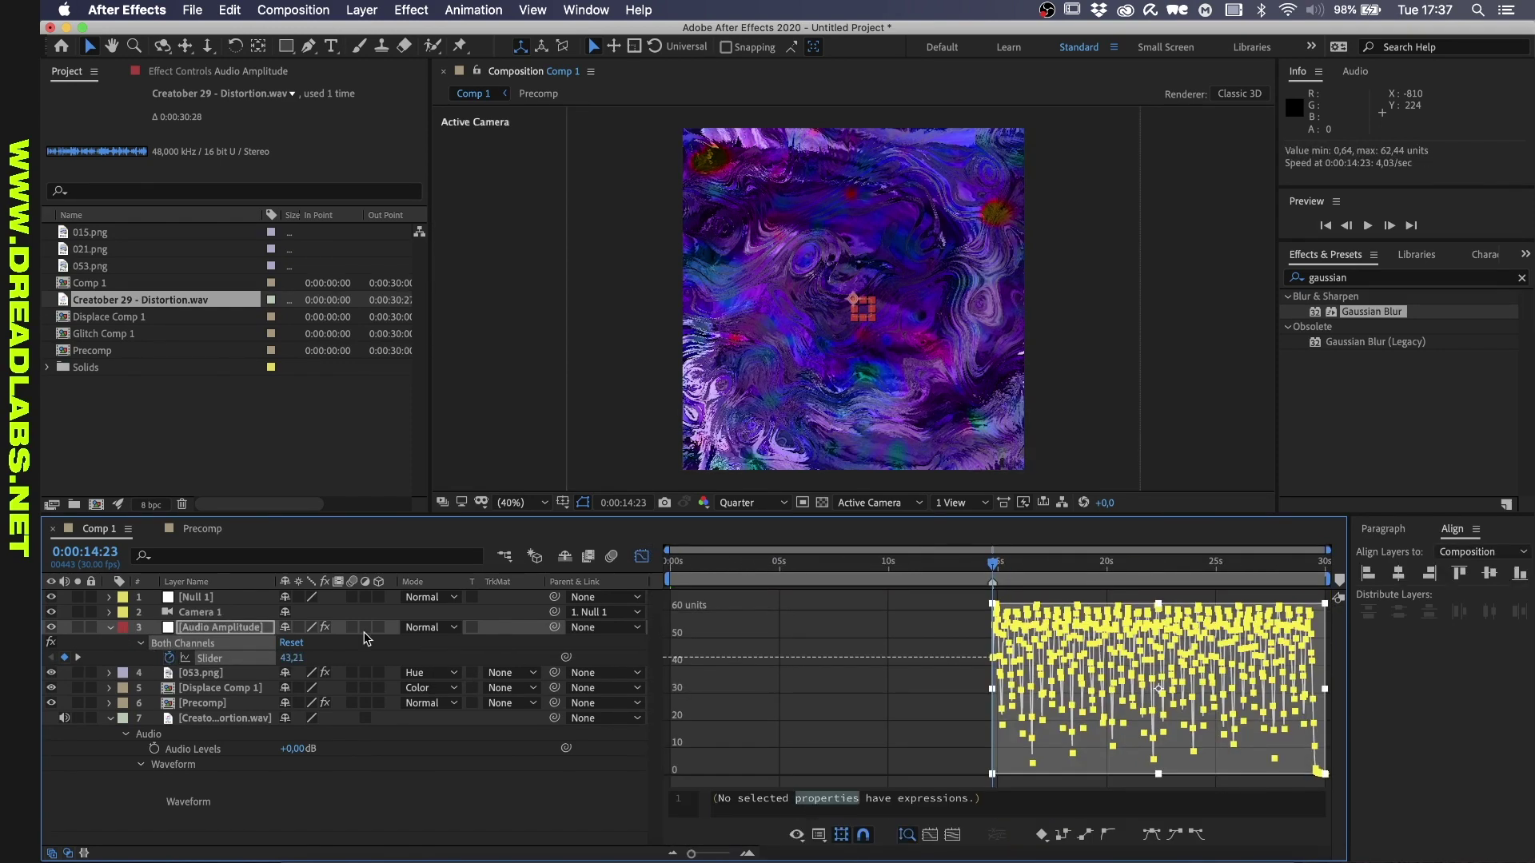
alt+click(168, 657)
text(ease(value,65,30,100,0)
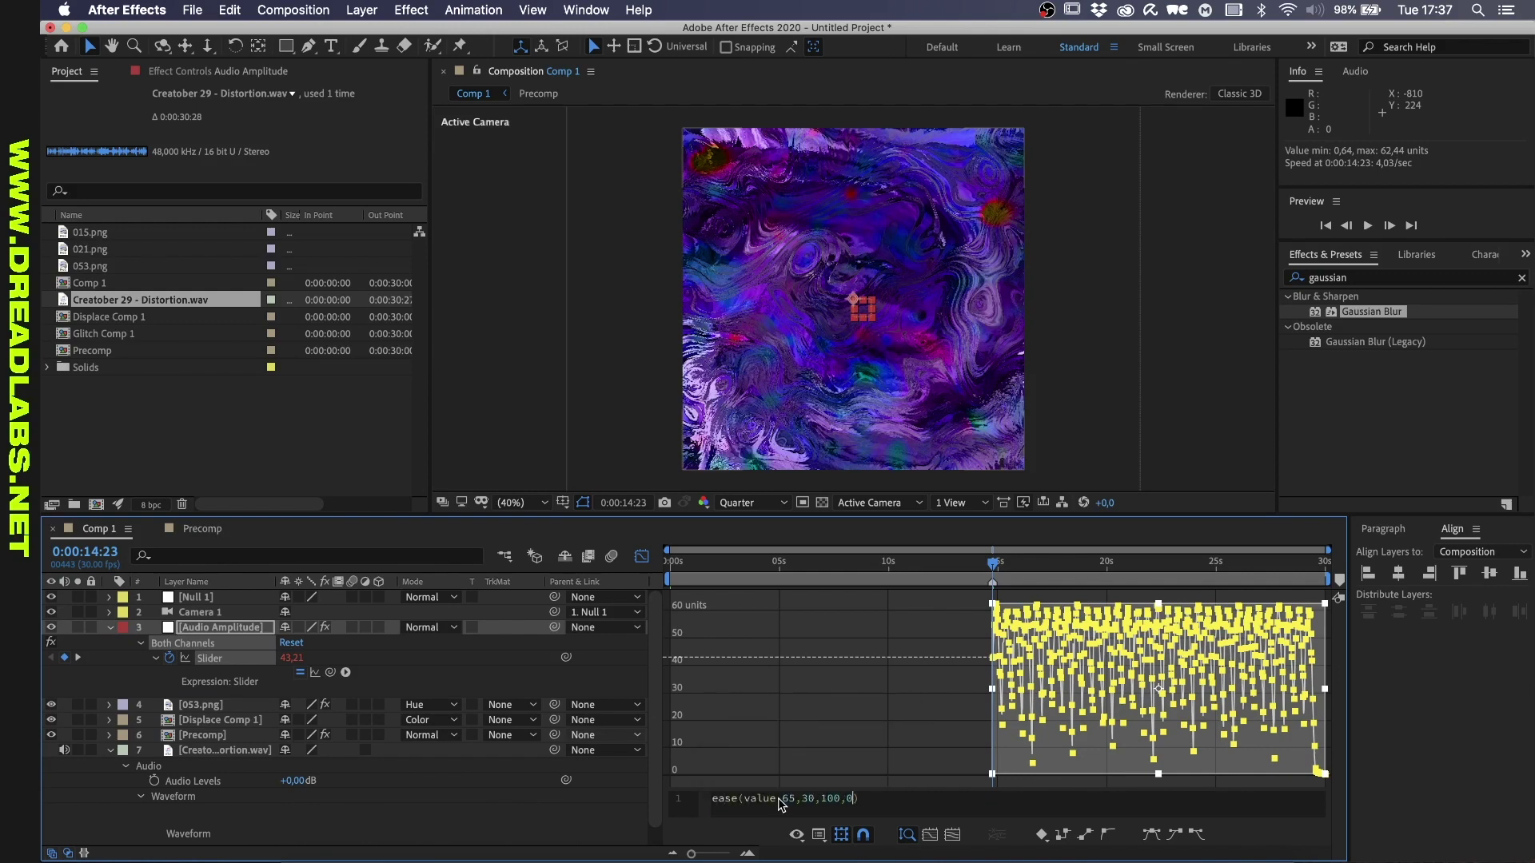
text(effect("Both Channels")(1))
Check the eased slider values around the 0:00:14:23 marker outside the graph editor
click(1028, 562)
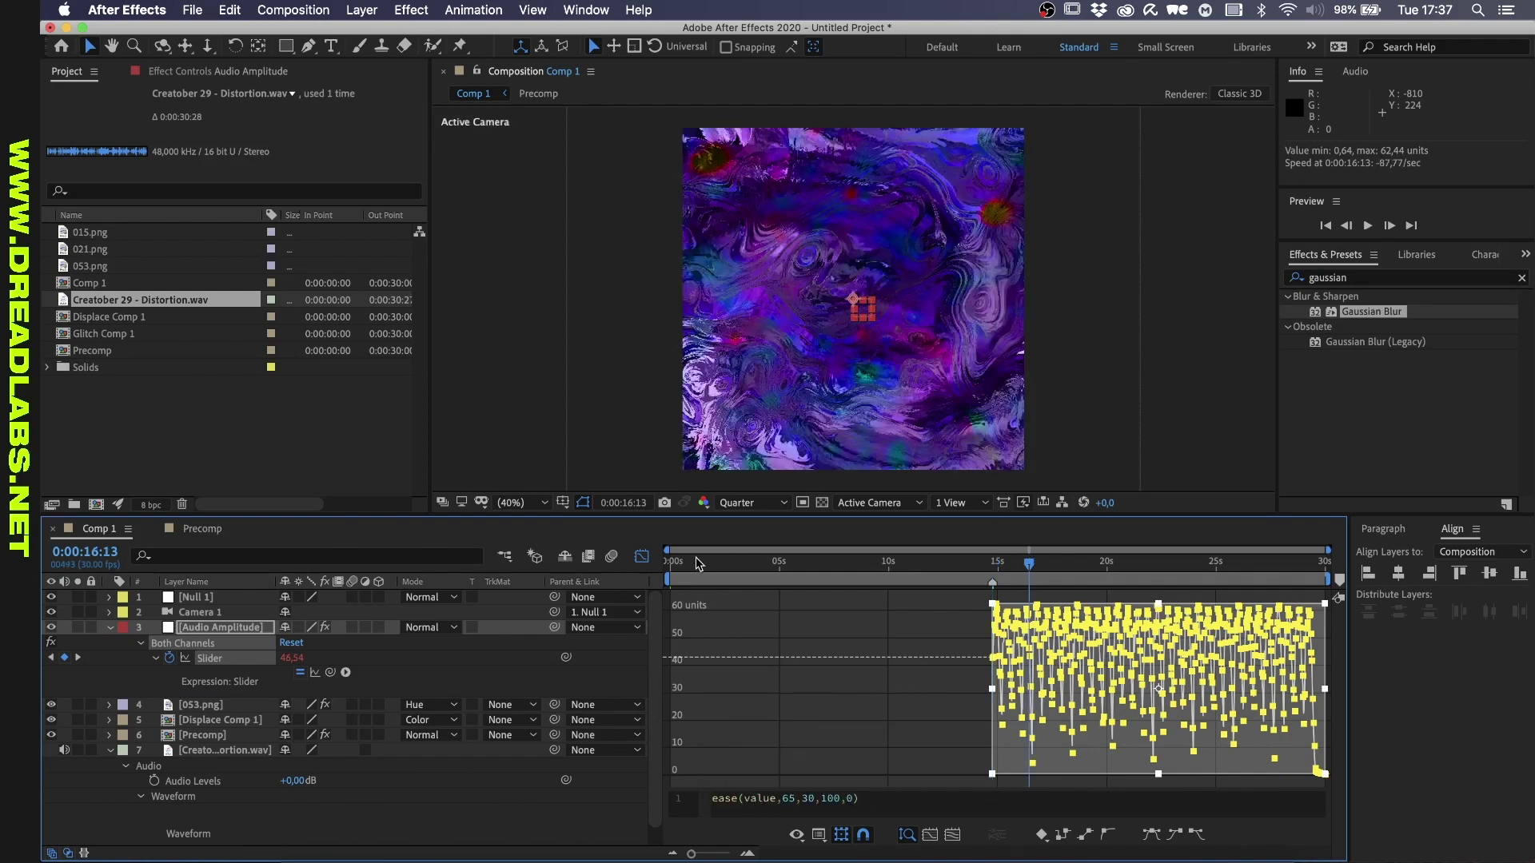
click(696, 559)
click(641, 557)
click(1003, 562)
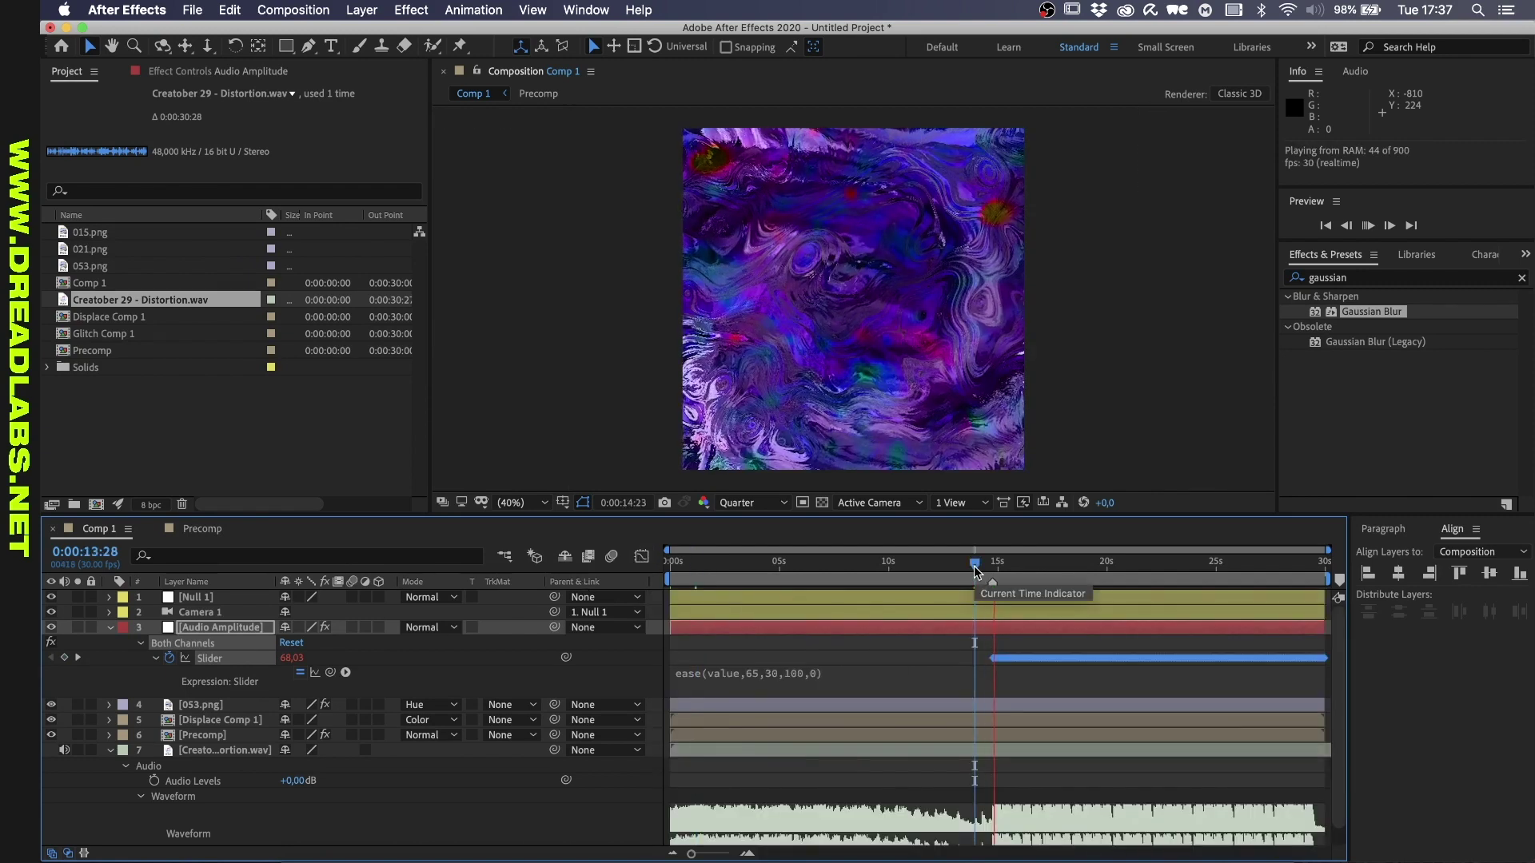
click(110, 627)
Make Null 1, Audio Amplitude, 053.png, Displace Comp 1 and Precomp 3D layers
click(201, 600)
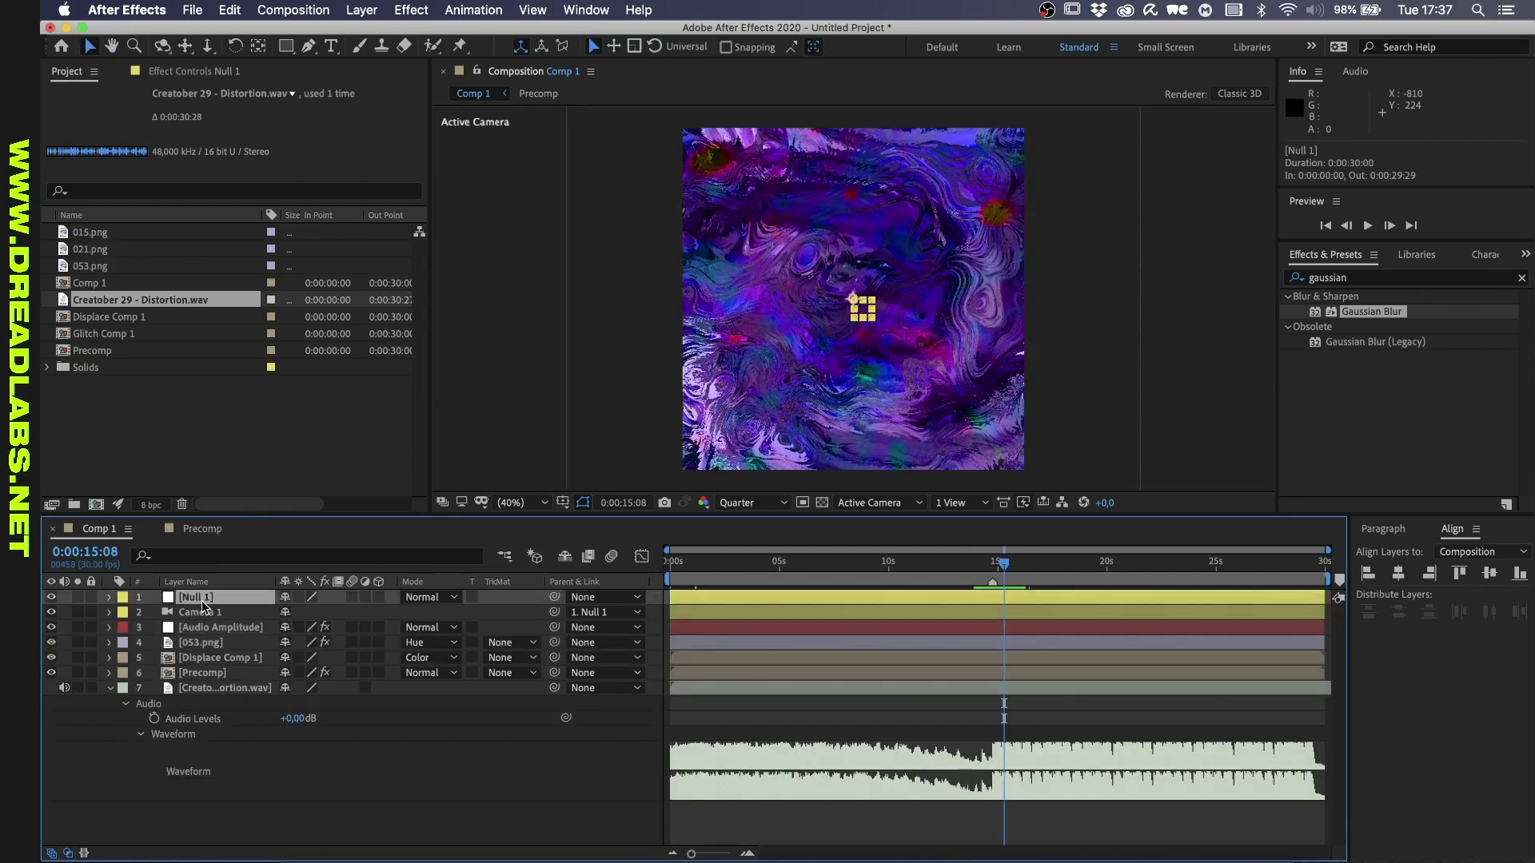
drag(384, 601, 379, 630)
click(372, 673)
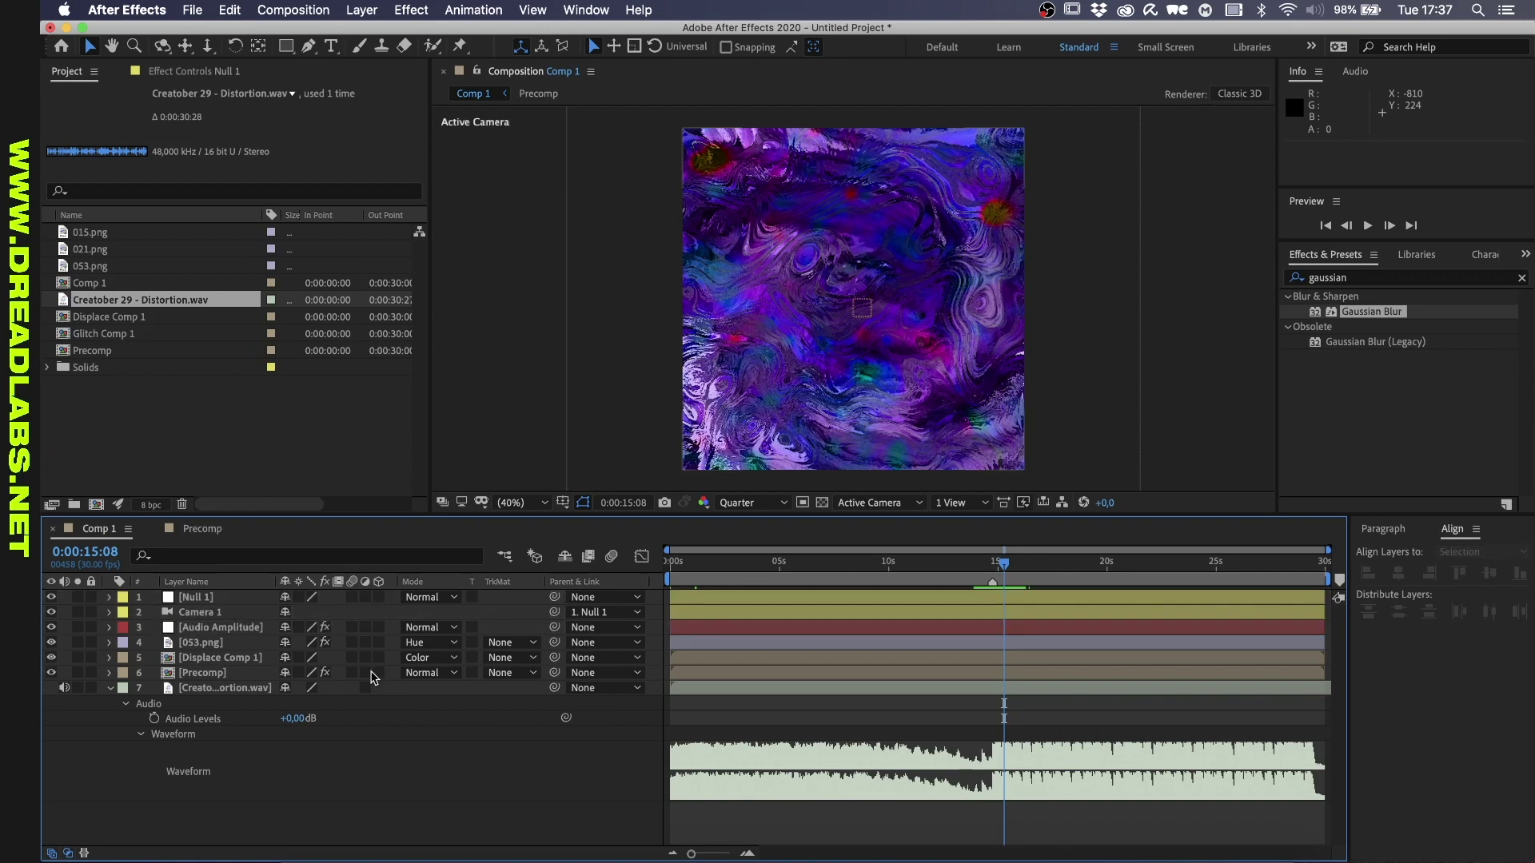
Link Null 1's Z position to the Both Channels slider with the expression [960, 960, temp] and preview the movement from 0:00:14:03
click(200, 598)
key(p)
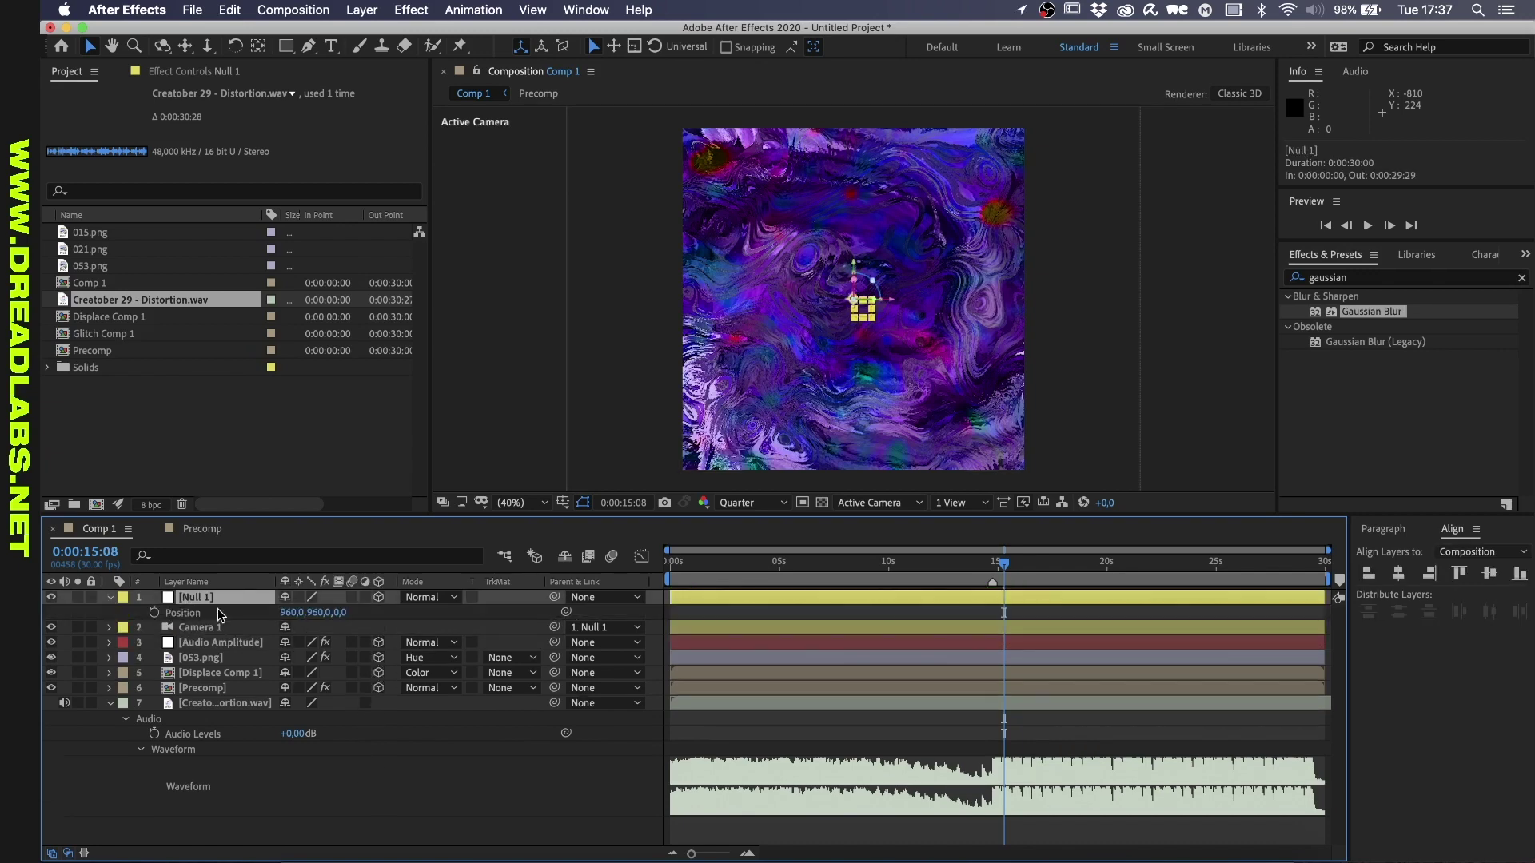
alt+click(154, 612)
click(110, 680)
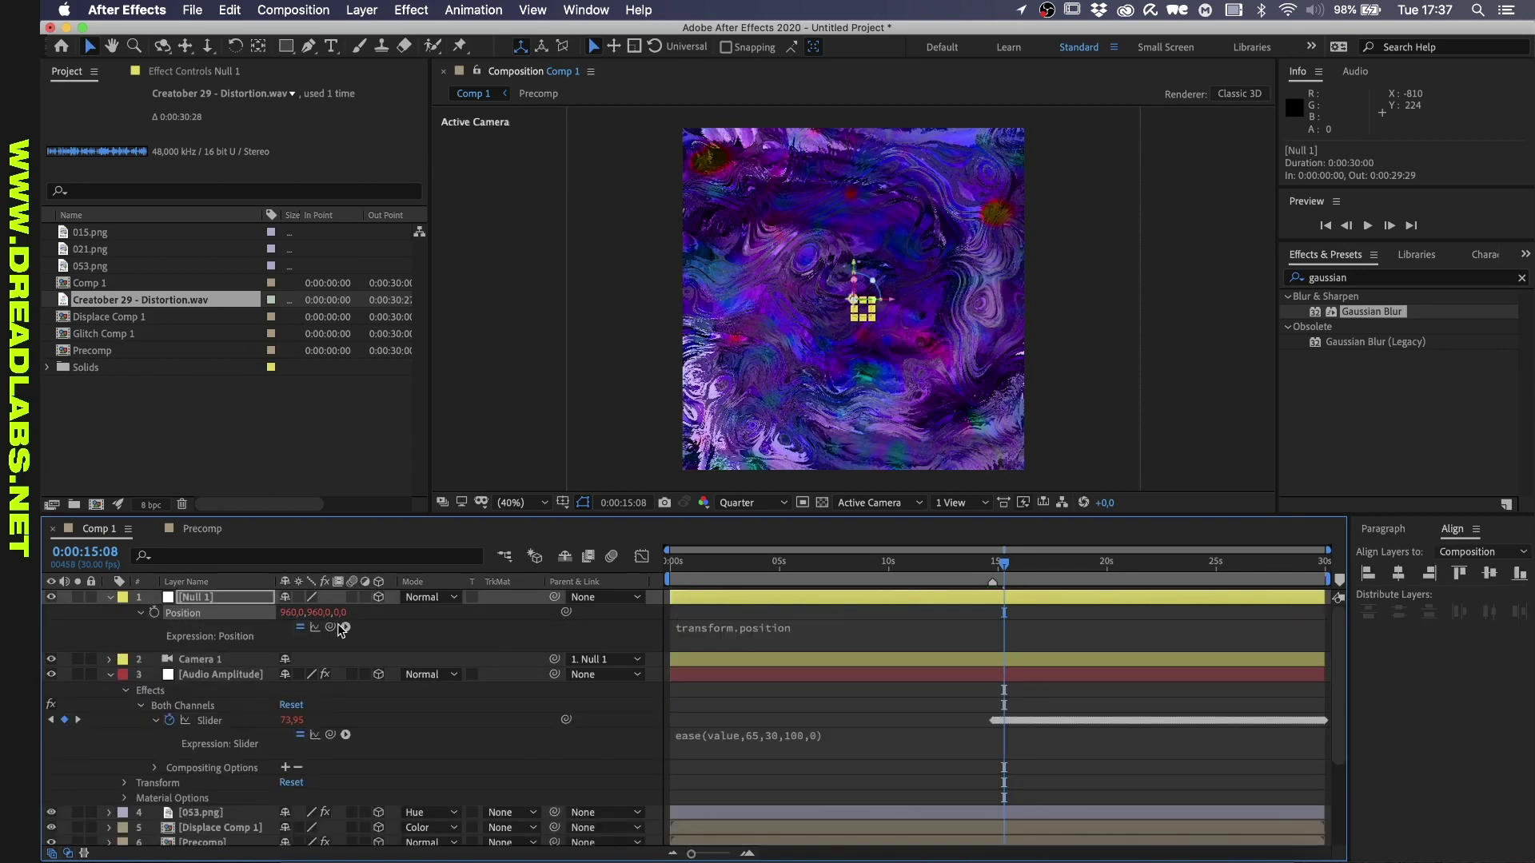
drag(334, 626, 224, 720)
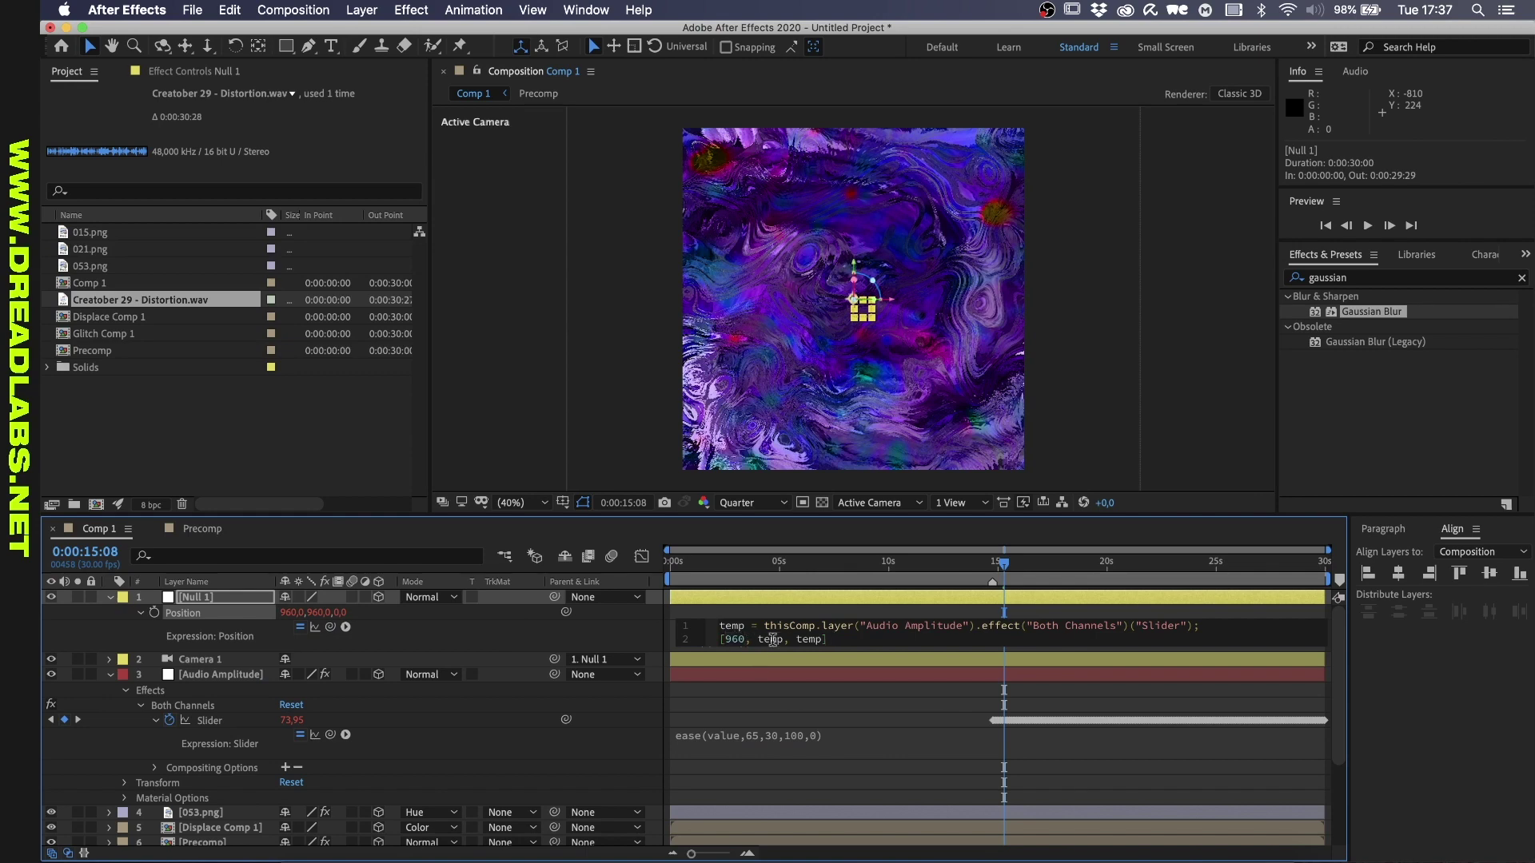
click(977, 563)
key(space)
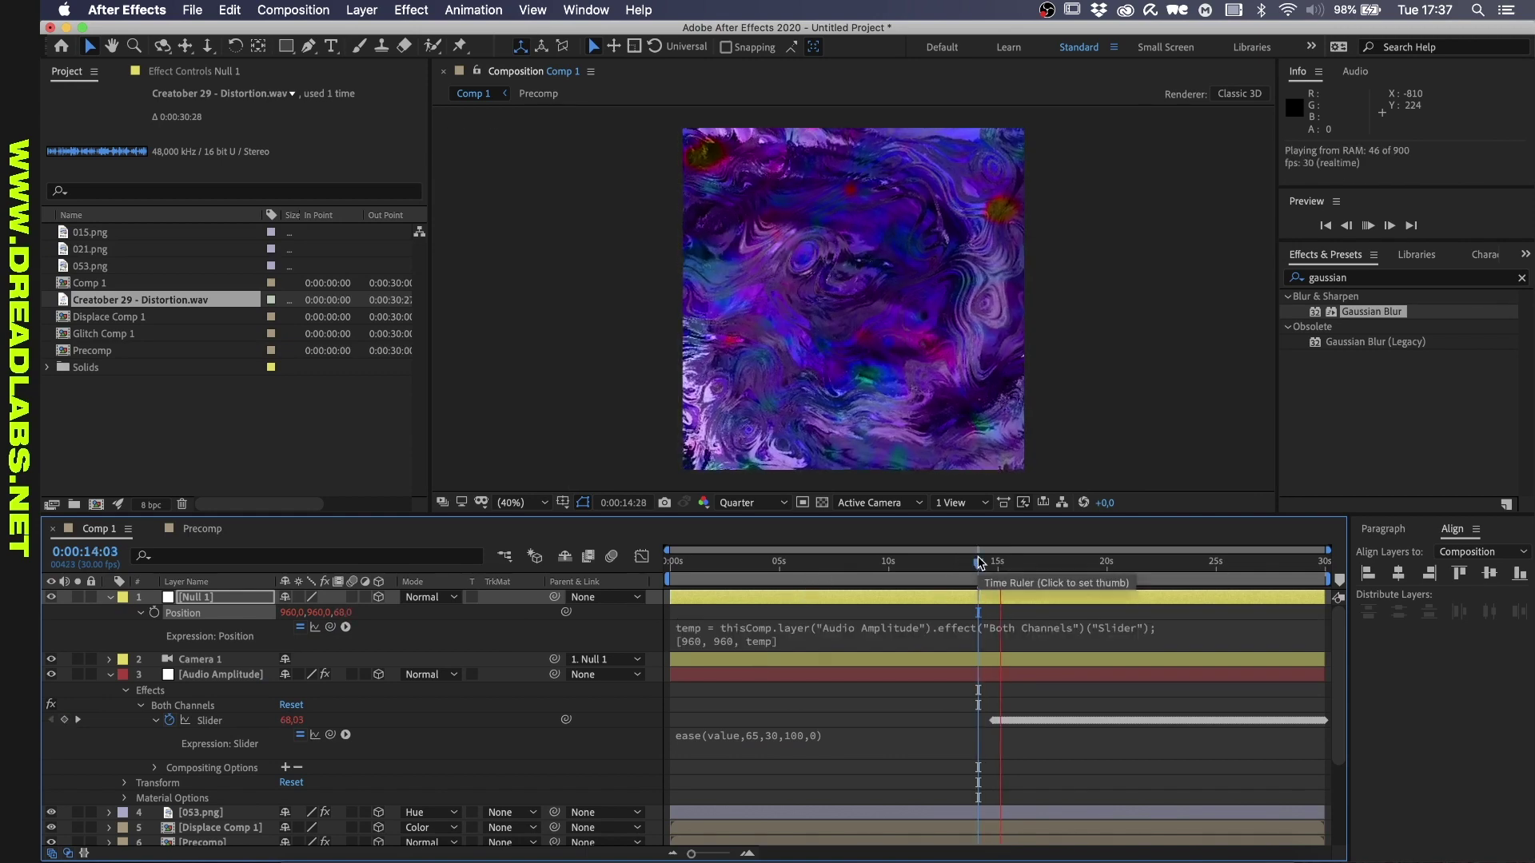
key(space)
Change the slider expression to ease(value,65,30,1000,0) and preview the stronger camera movement
click(799, 734)
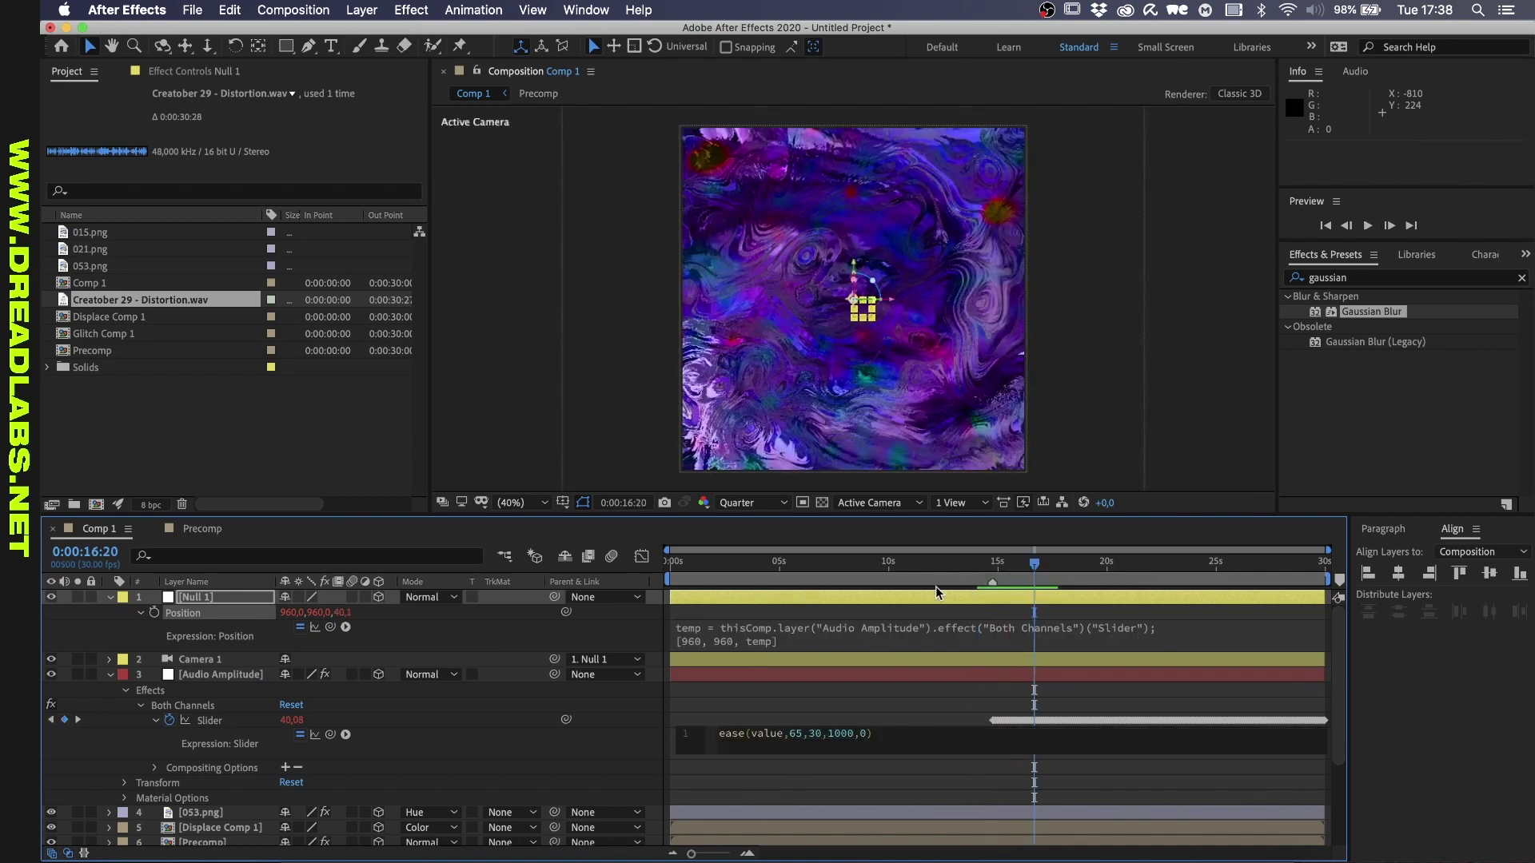
click(988, 560)
key(space)
Enable motion blur for the layers from Null 1 to Precomp and for the whole composition
click(110, 597)
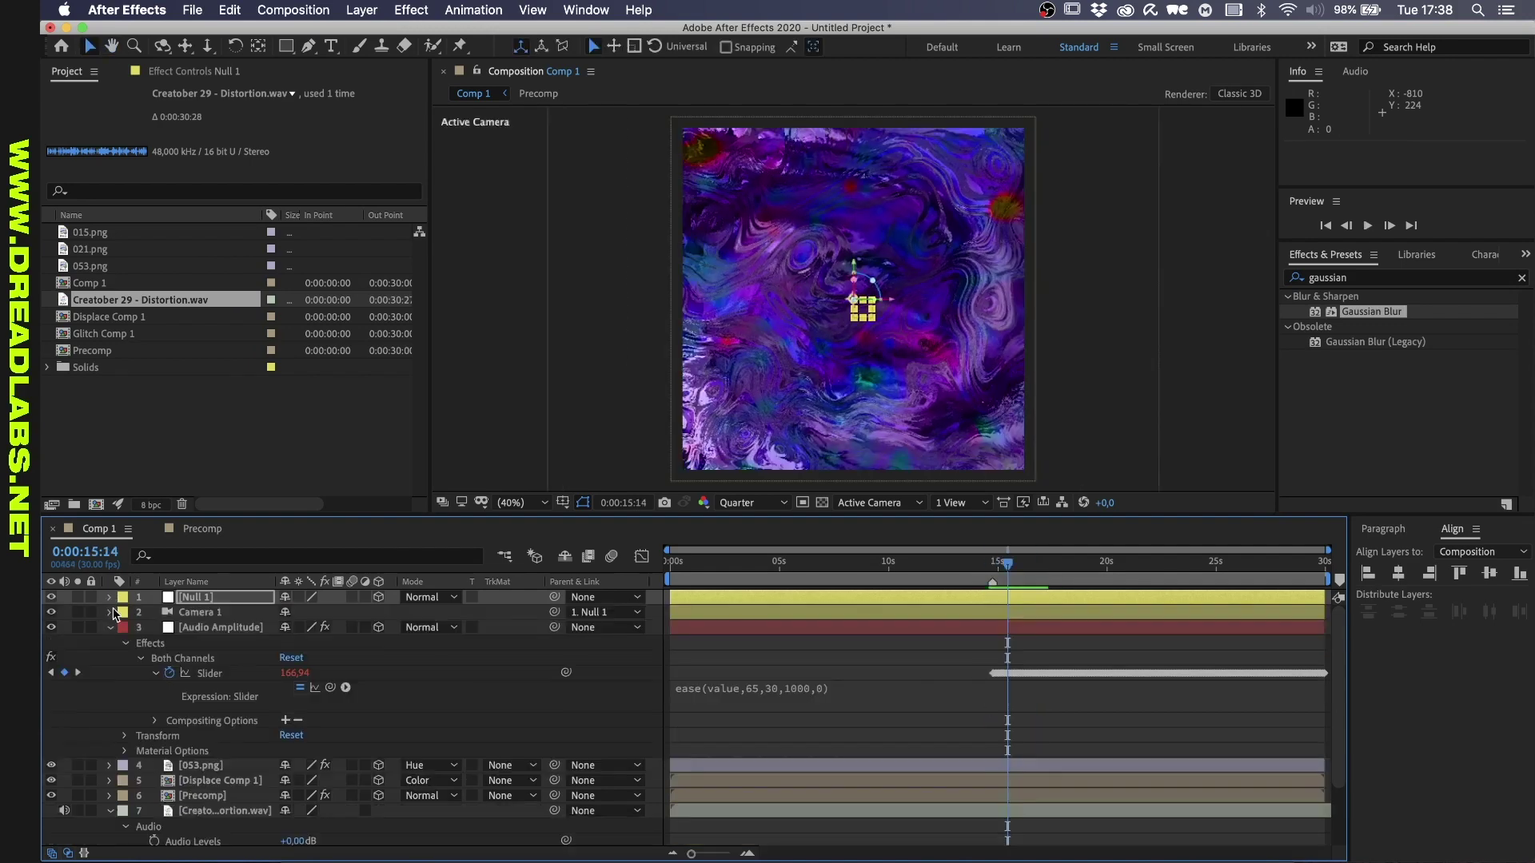
click(110, 627)
click(179, 596)
shift+click(204, 672)
click(351, 657)
click(611, 556)
Preview the motion-blurred camera movement in Comp 1 around the 0:00:14:23 marker
click(992, 570)
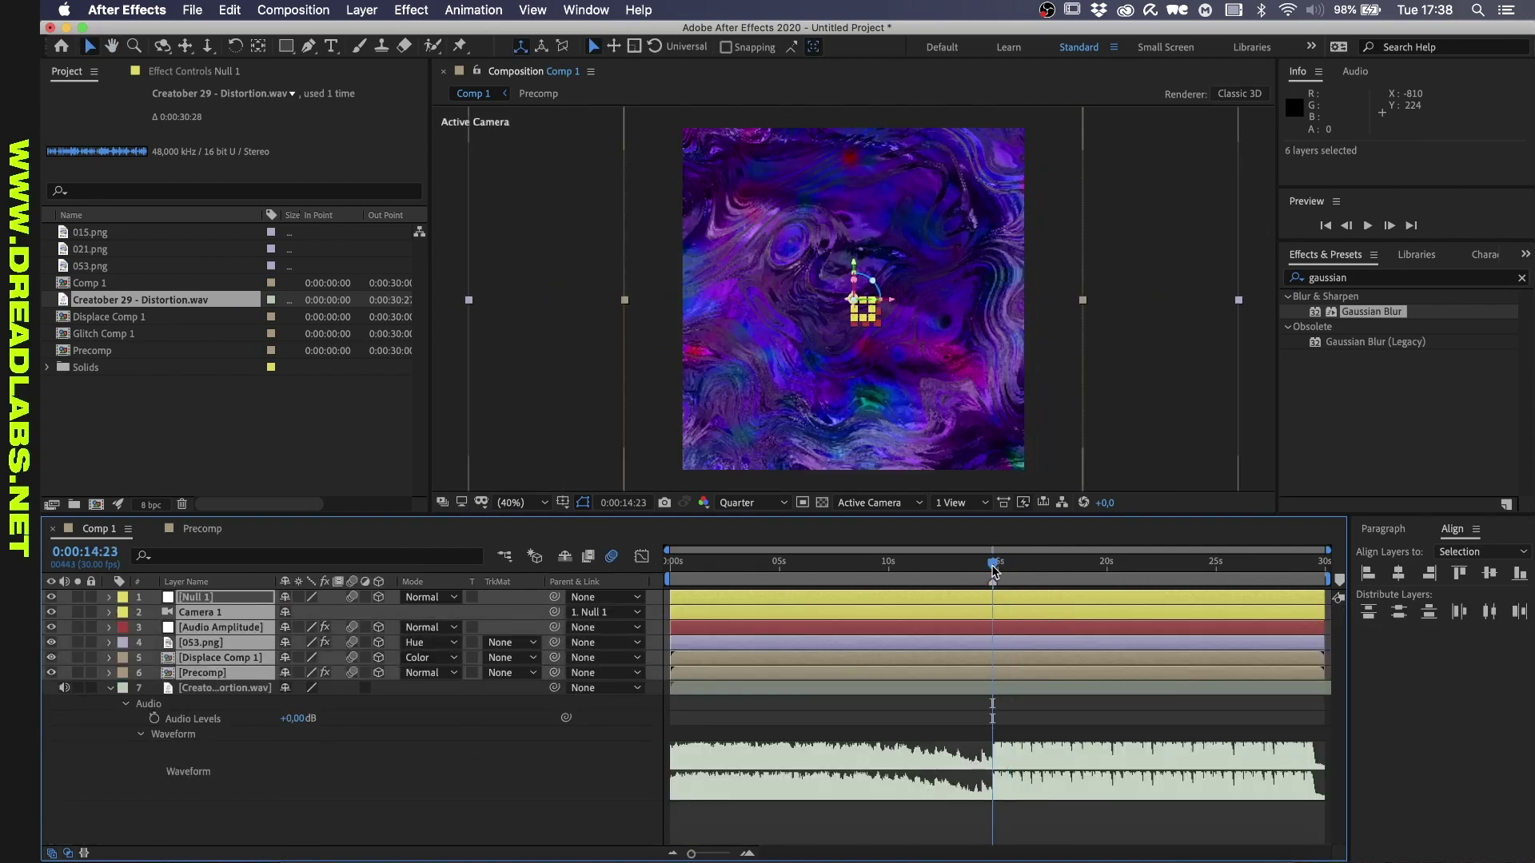
key(space)
key(space)
key(space)
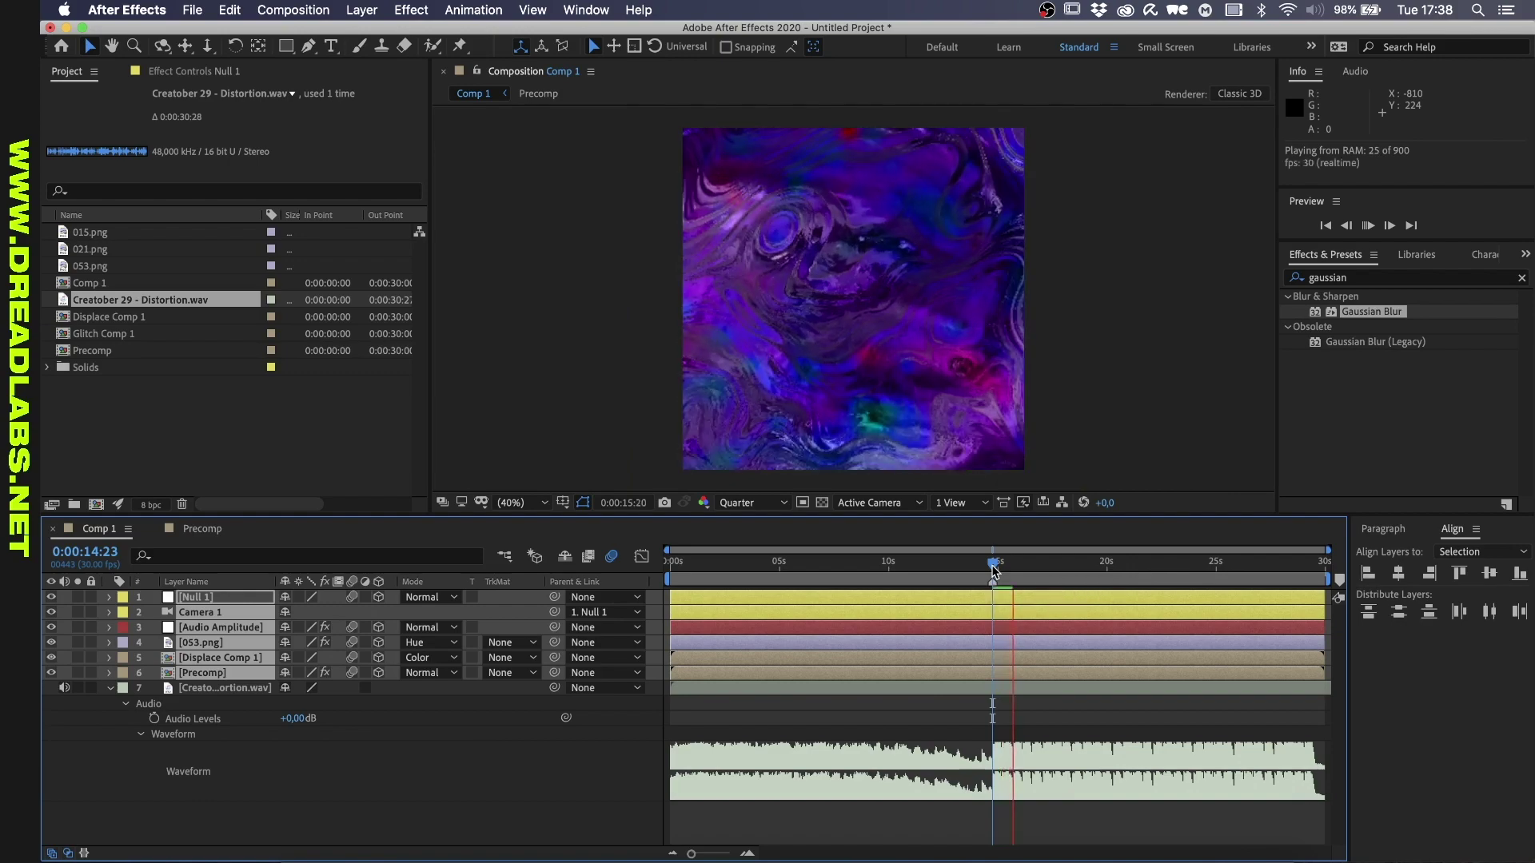
click(991, 563)
key(space)
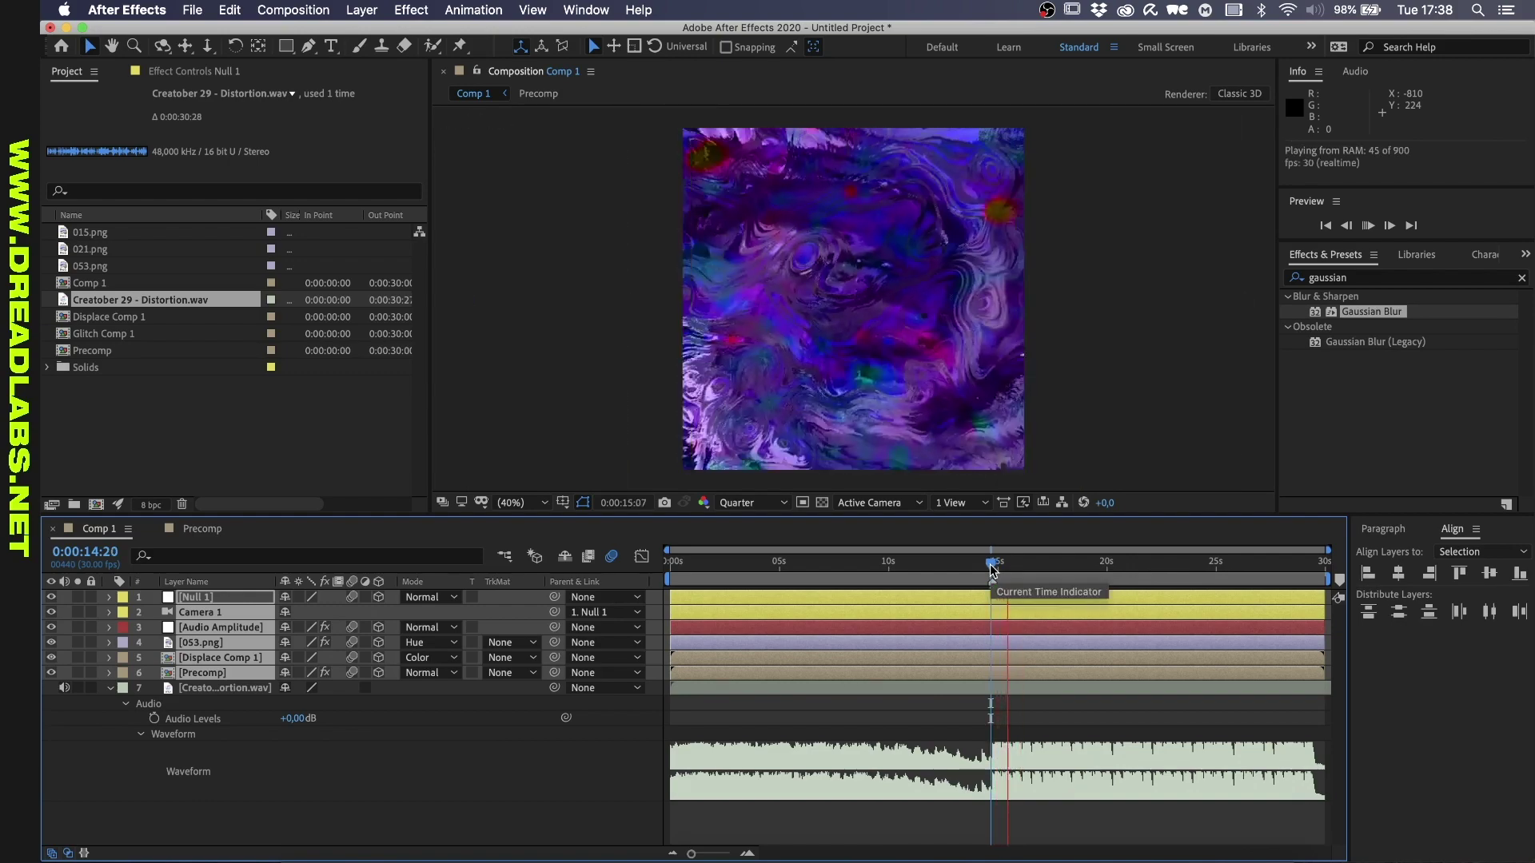
click(1006, 563)
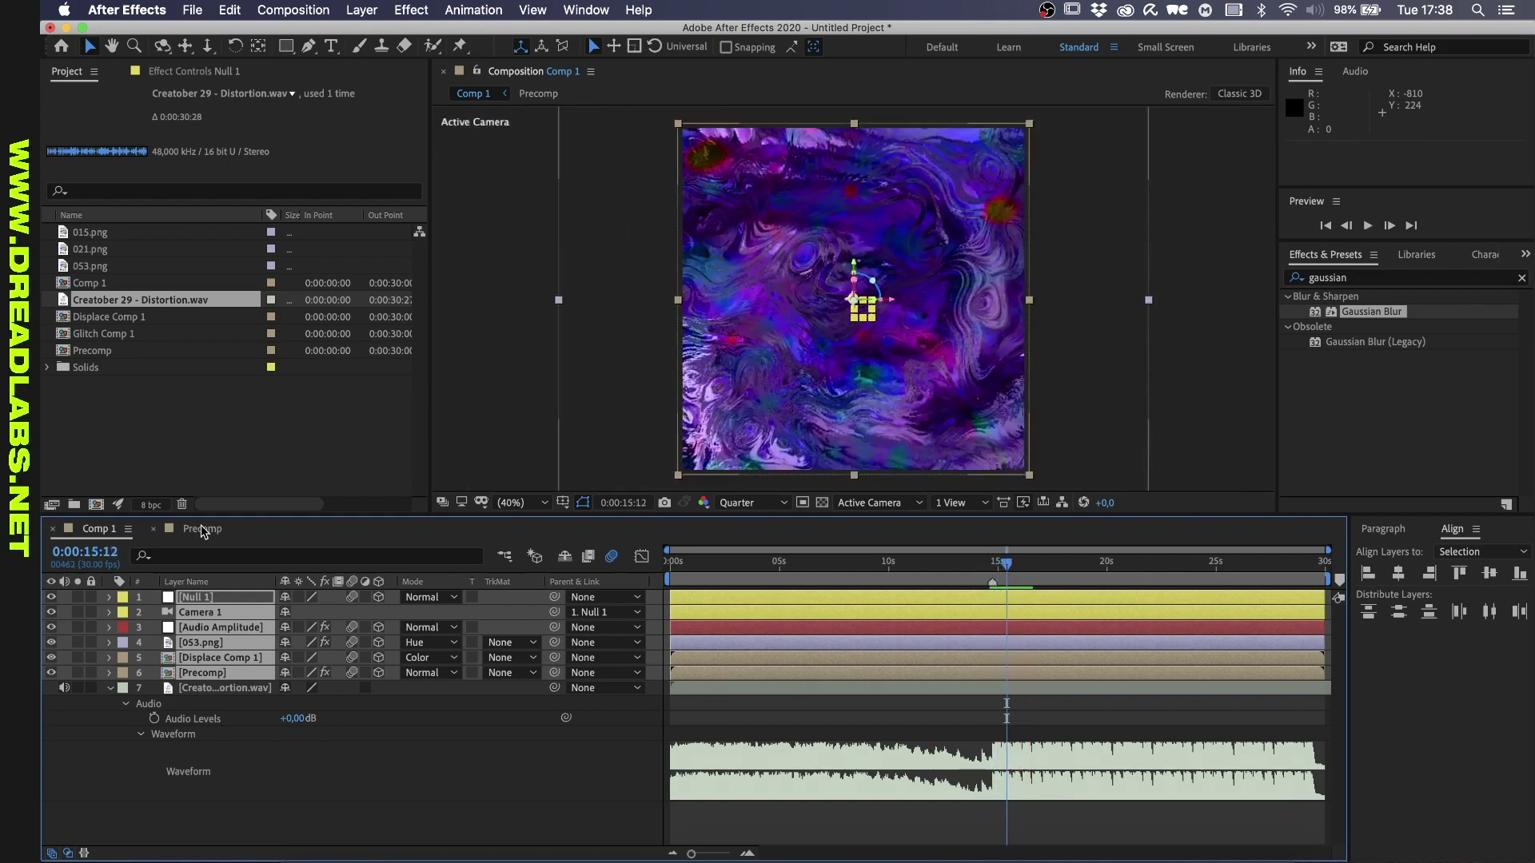
Add Glitch Comp 1 above 015.png in Precomp and hide the added layer
click(202, 528)
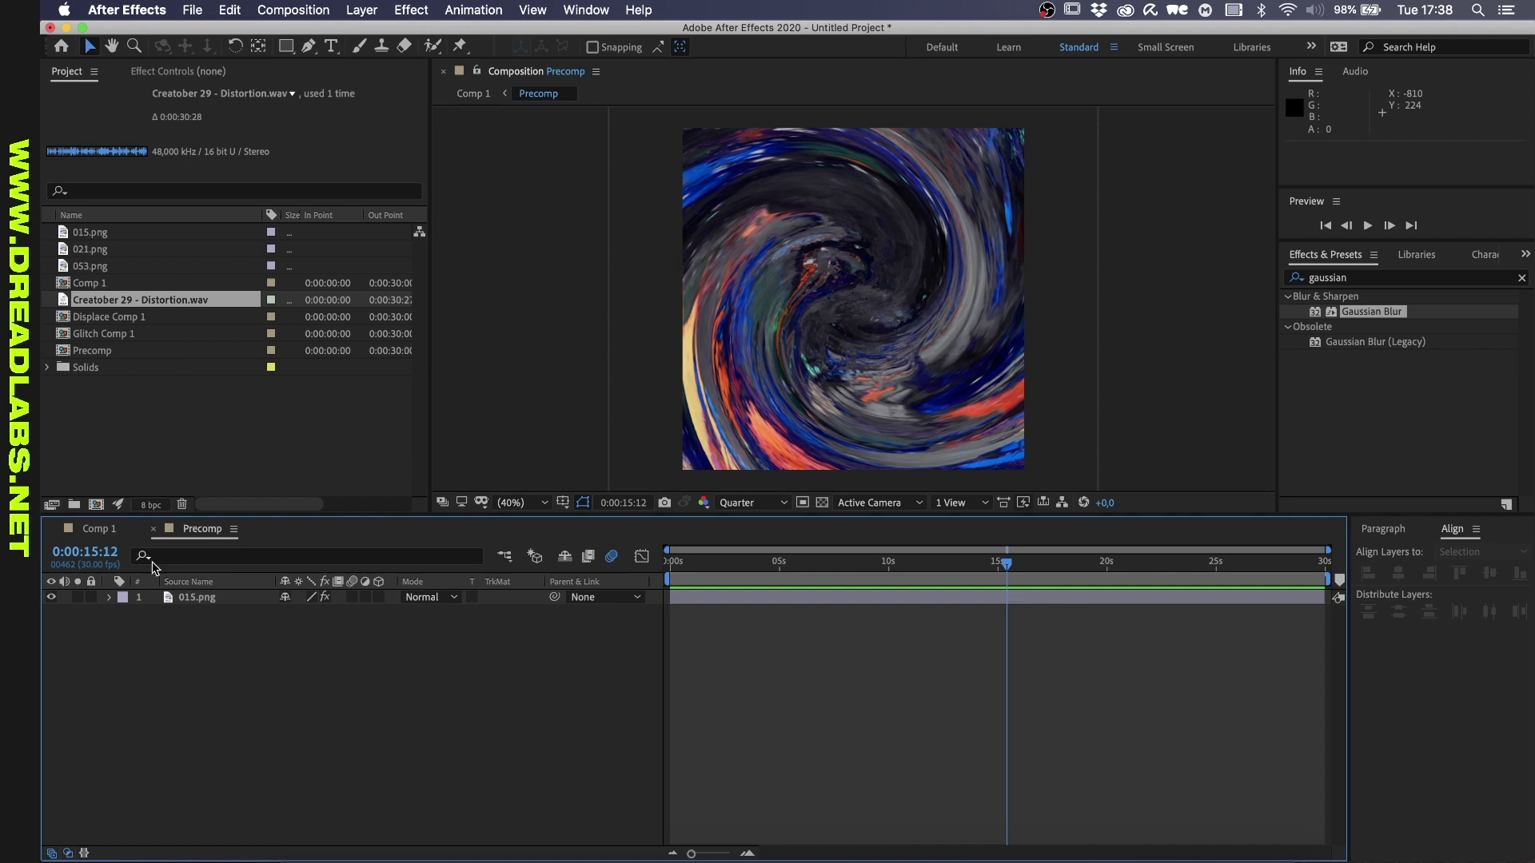
click(207, 598)
click(68, 71)
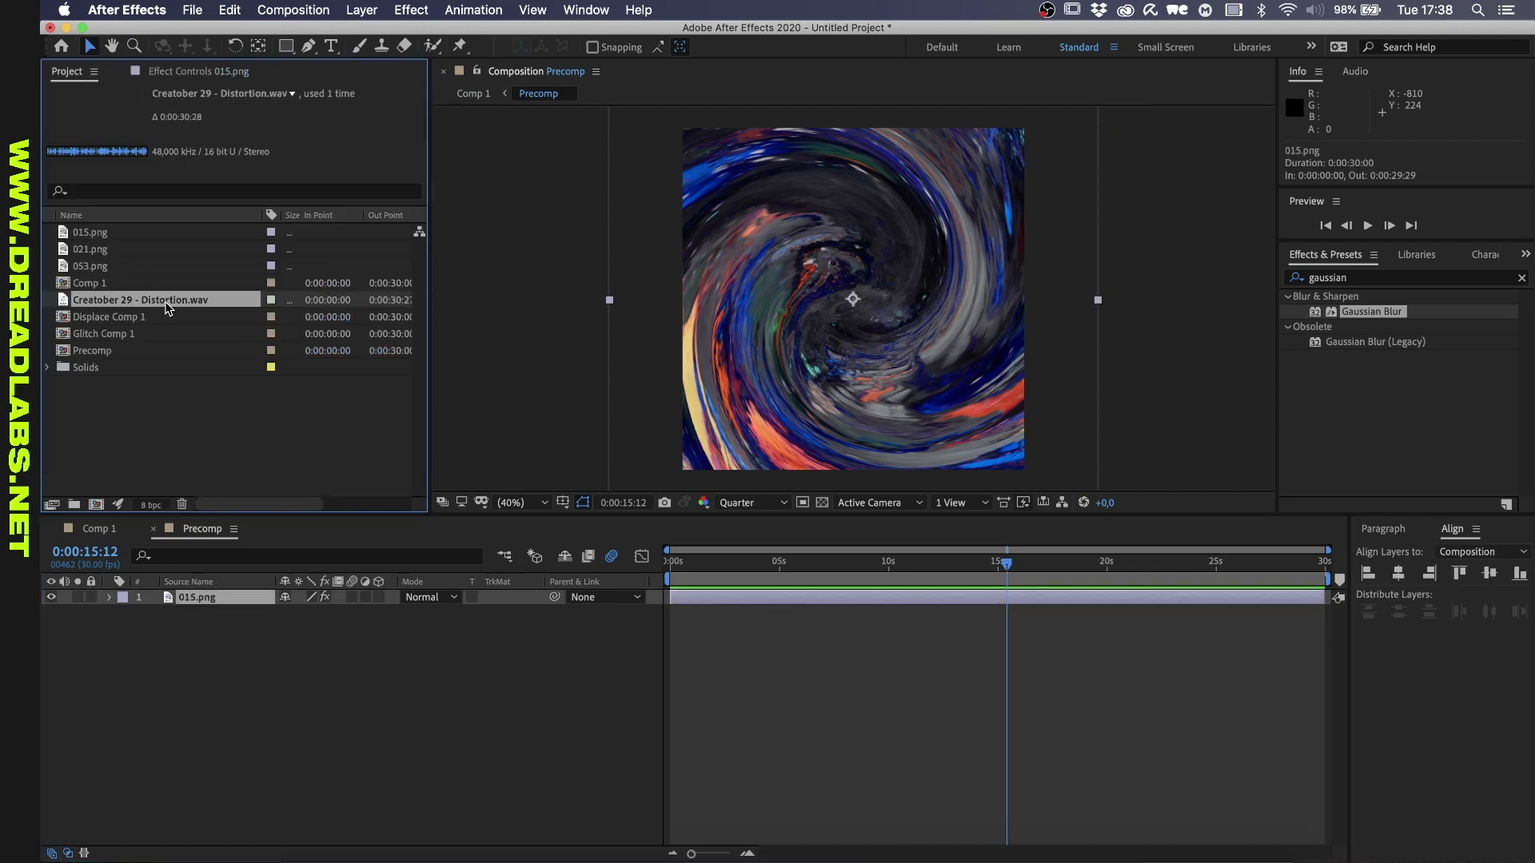
click(133, 334)
click(241, 620)
click(237, 599)
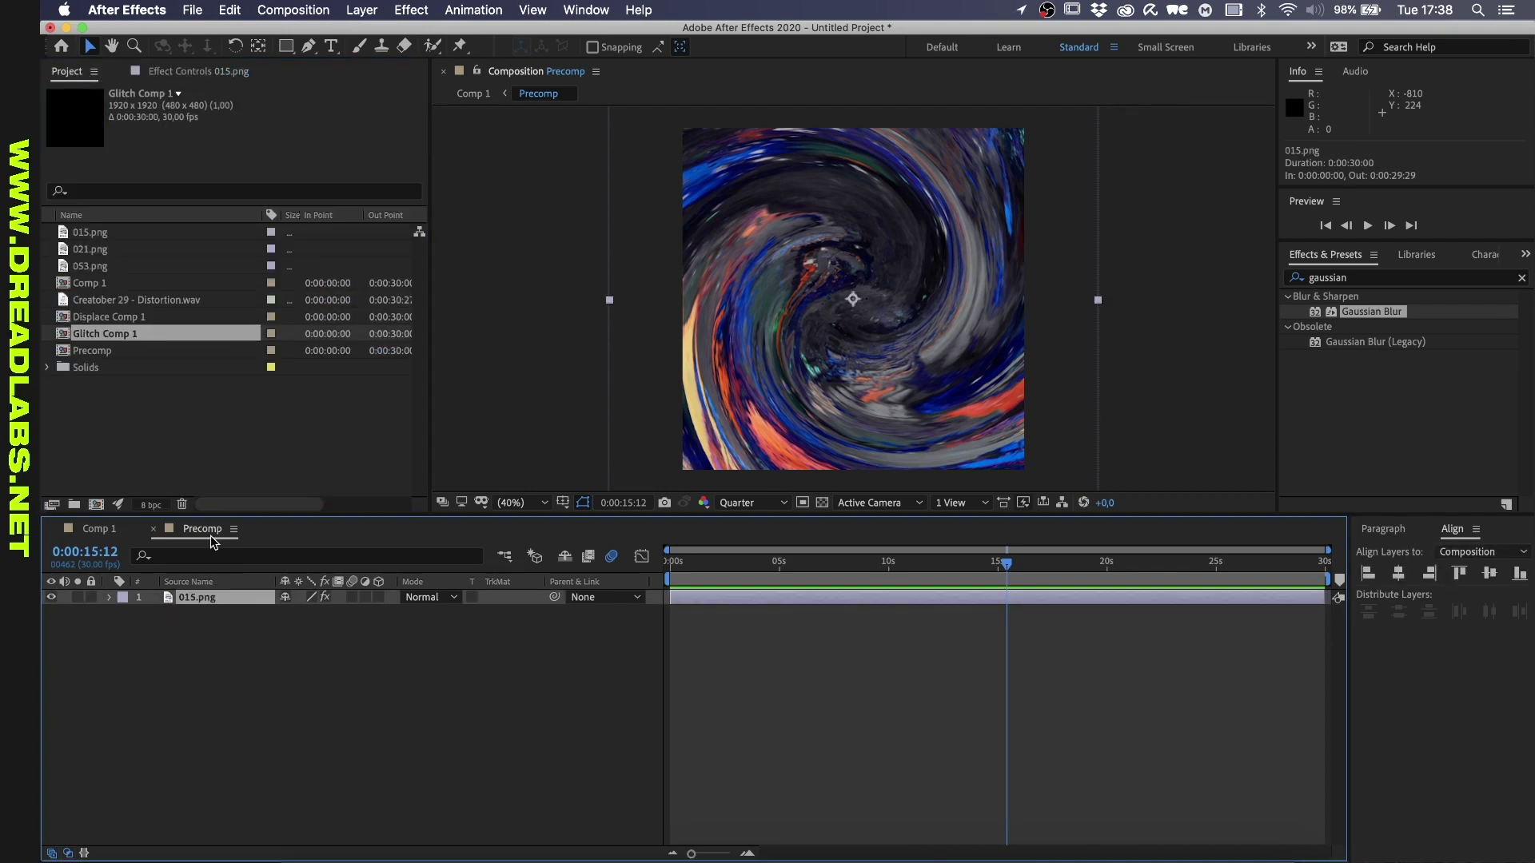
drag(184, 333, 220, 594)
click(51, 597)
click(206, 612)
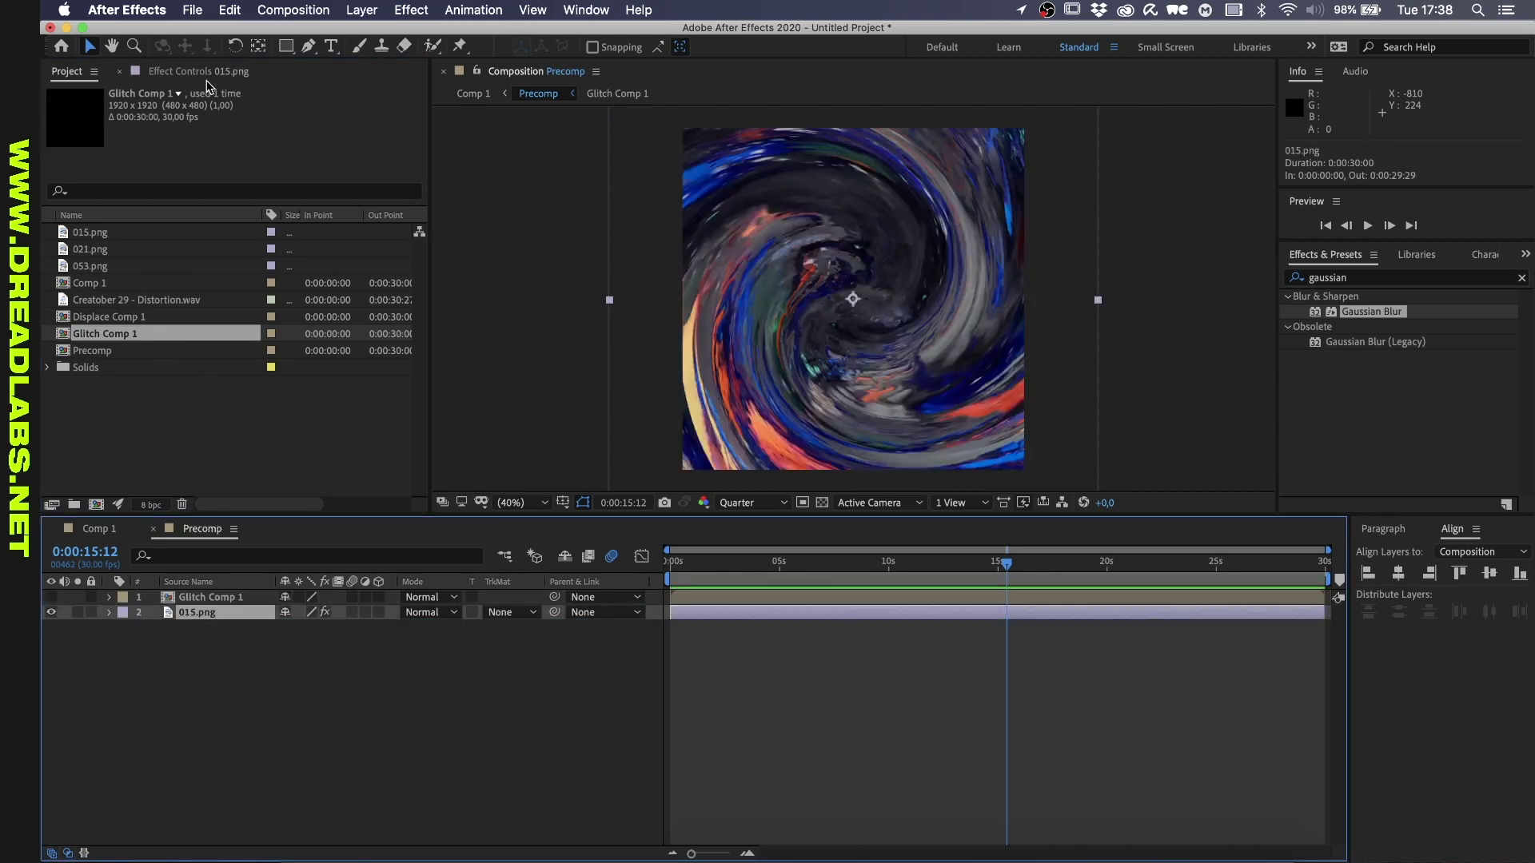
Set the displacement map layer of 015.png to Glitch Comp 1 and return to Comp 1 with no layers selected
click(206, 72)
click(288, 123)
click(277, 160)
click(96, 529)
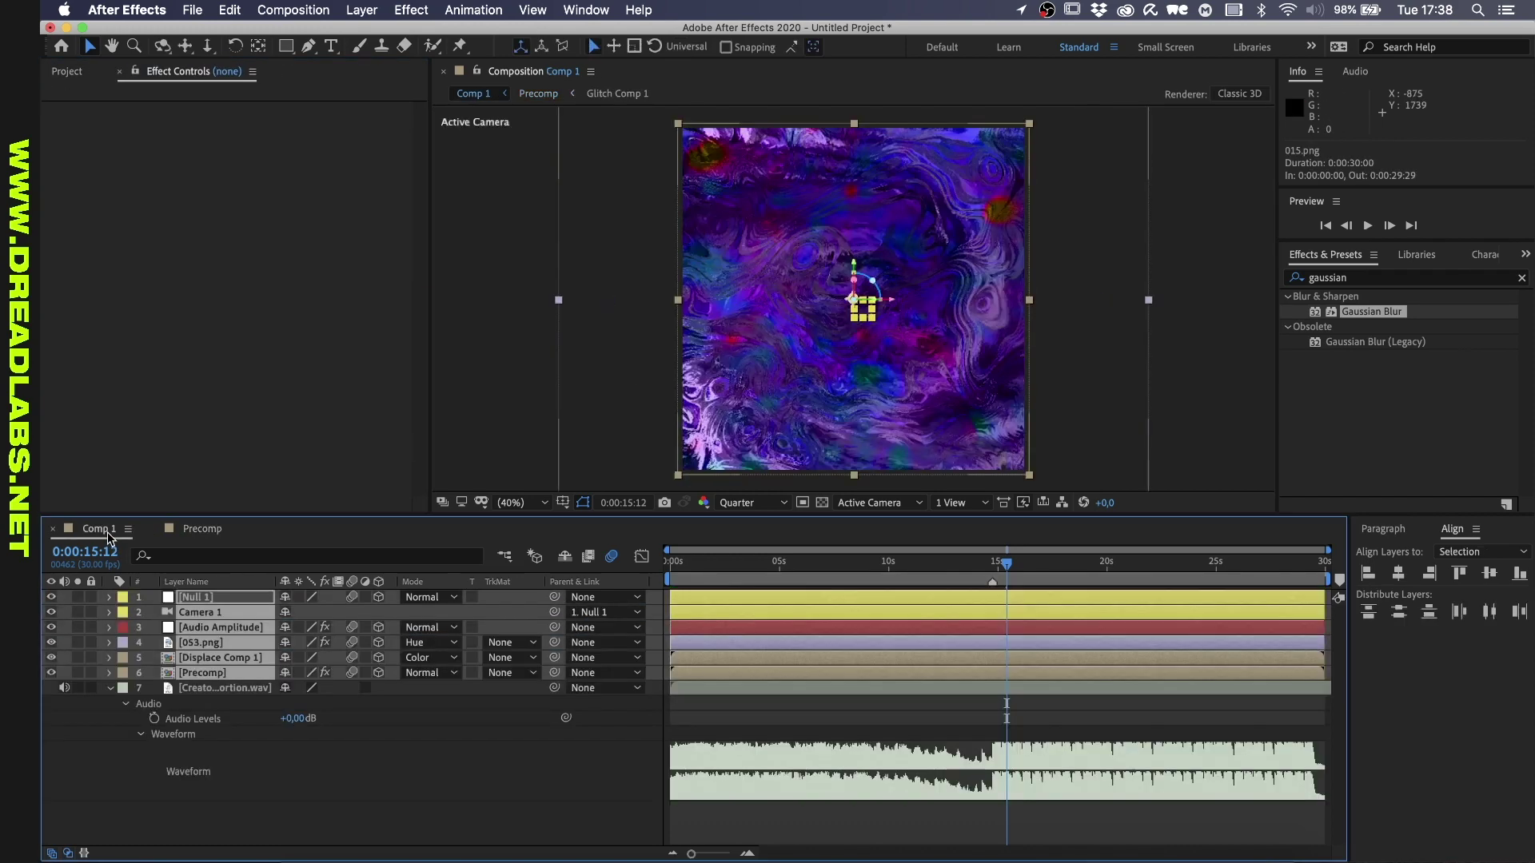
click(227, 804)
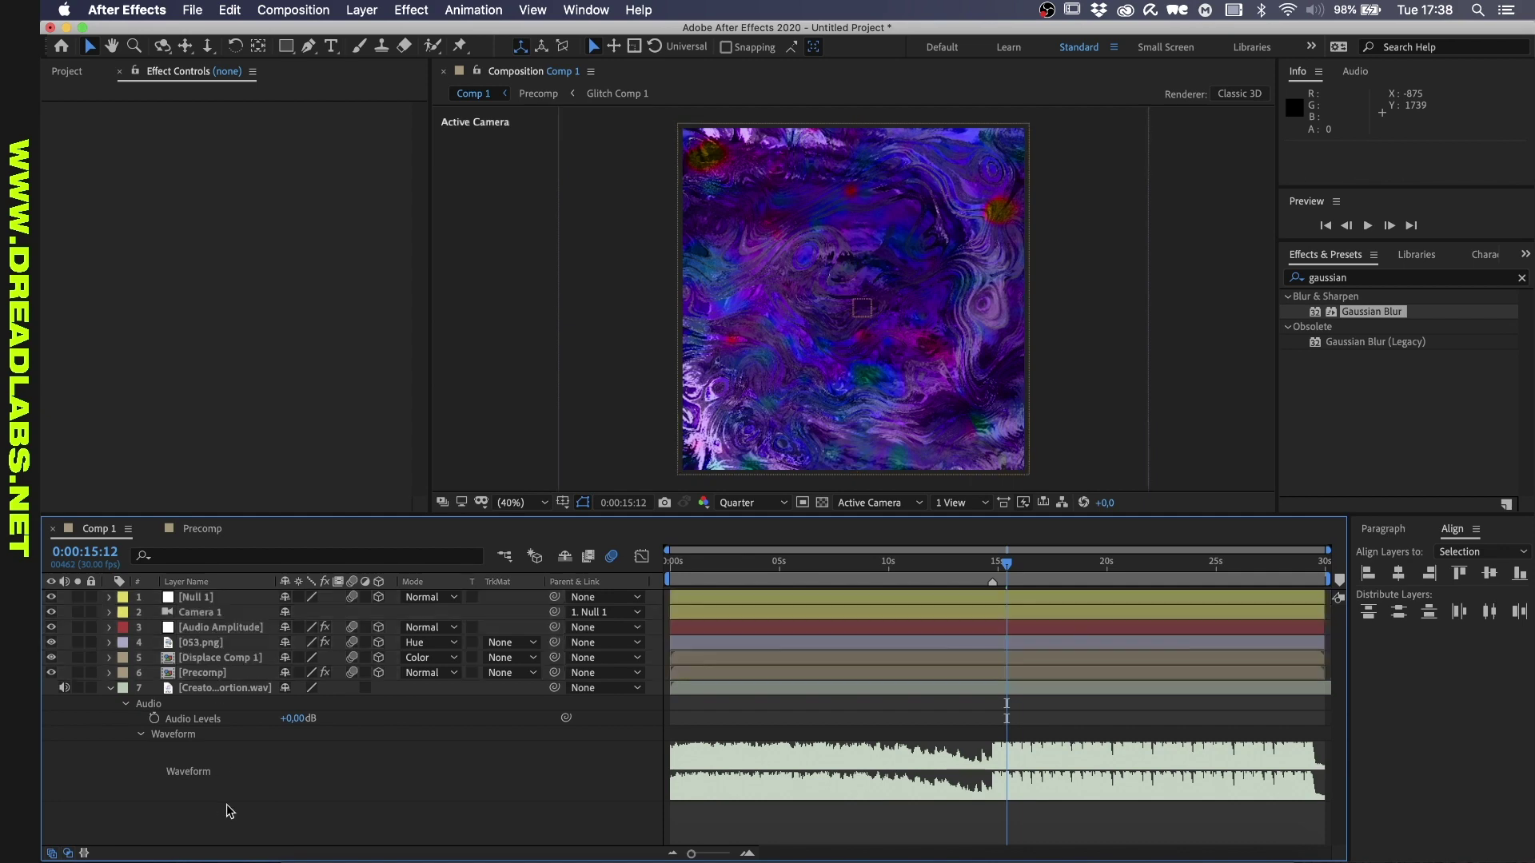
Animate Null 1's Orientation with the expression wiggle(0.5,10)
click(225, 596)
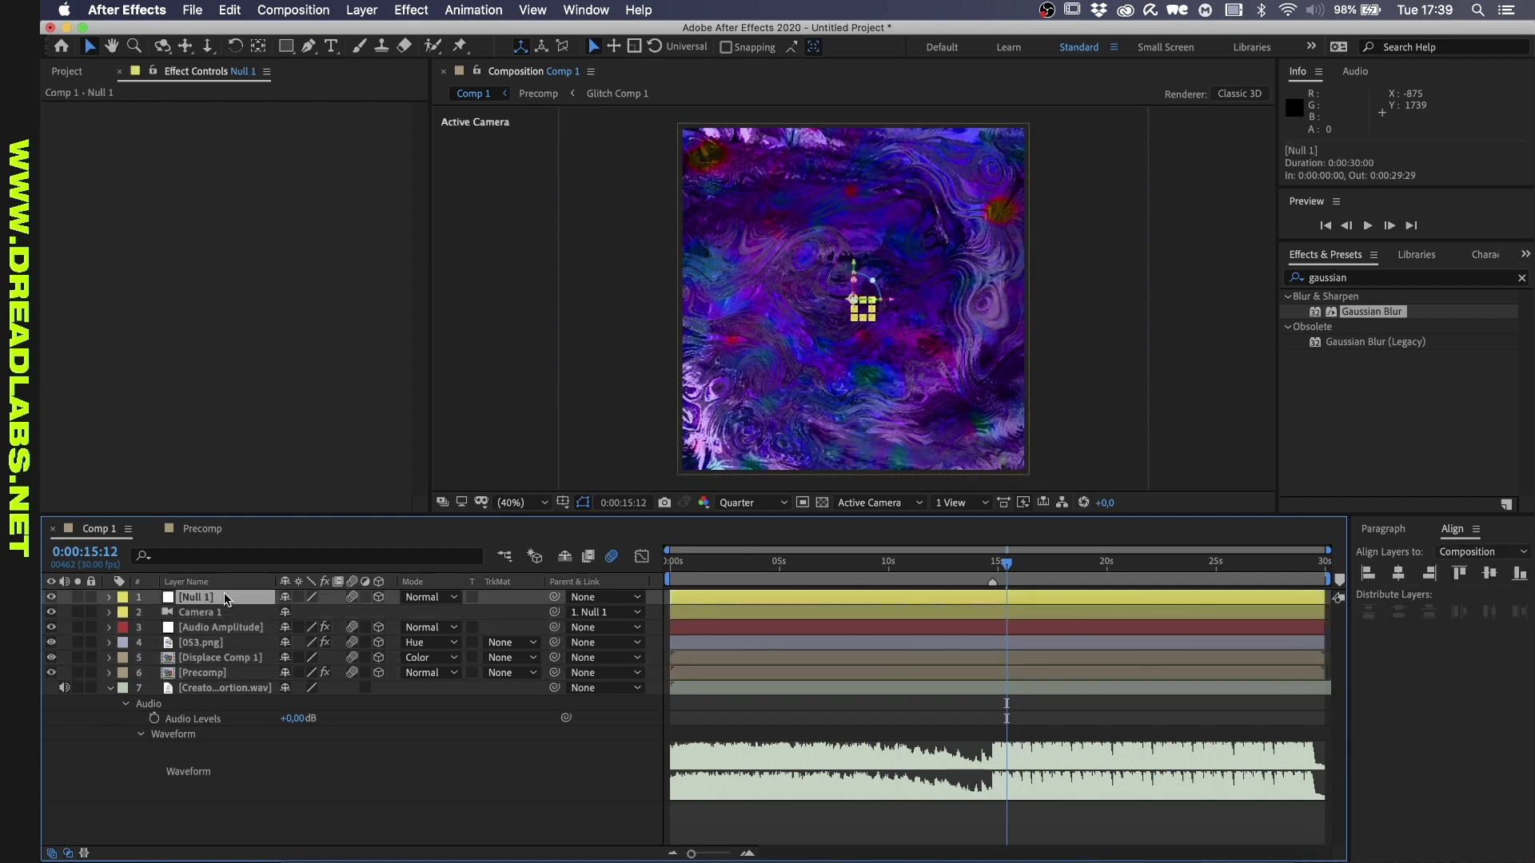
key(r)
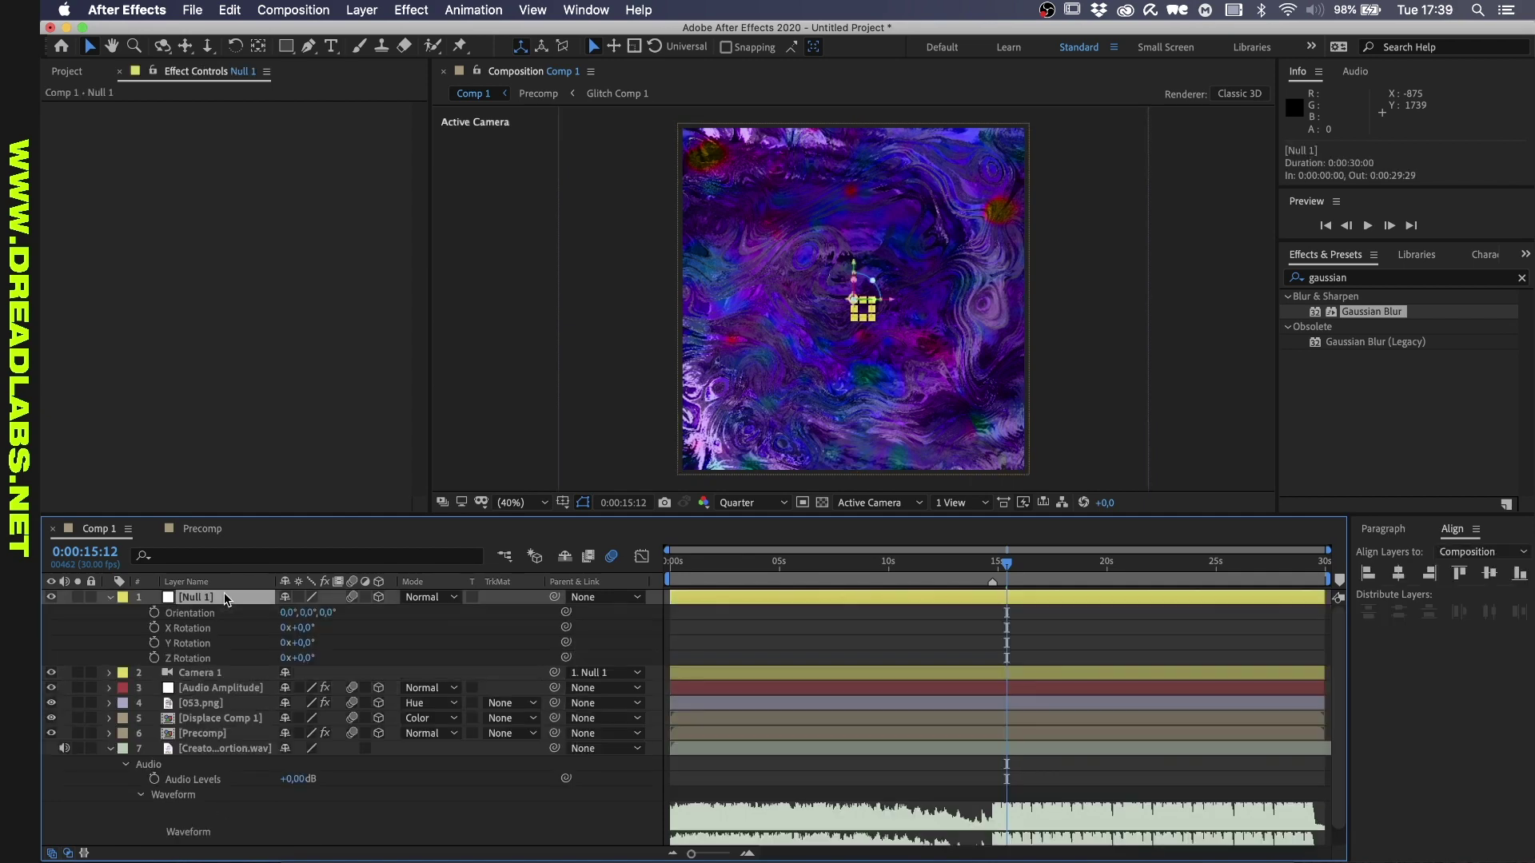
alt+click(154, 612)
text(wiggle)
key(Return)
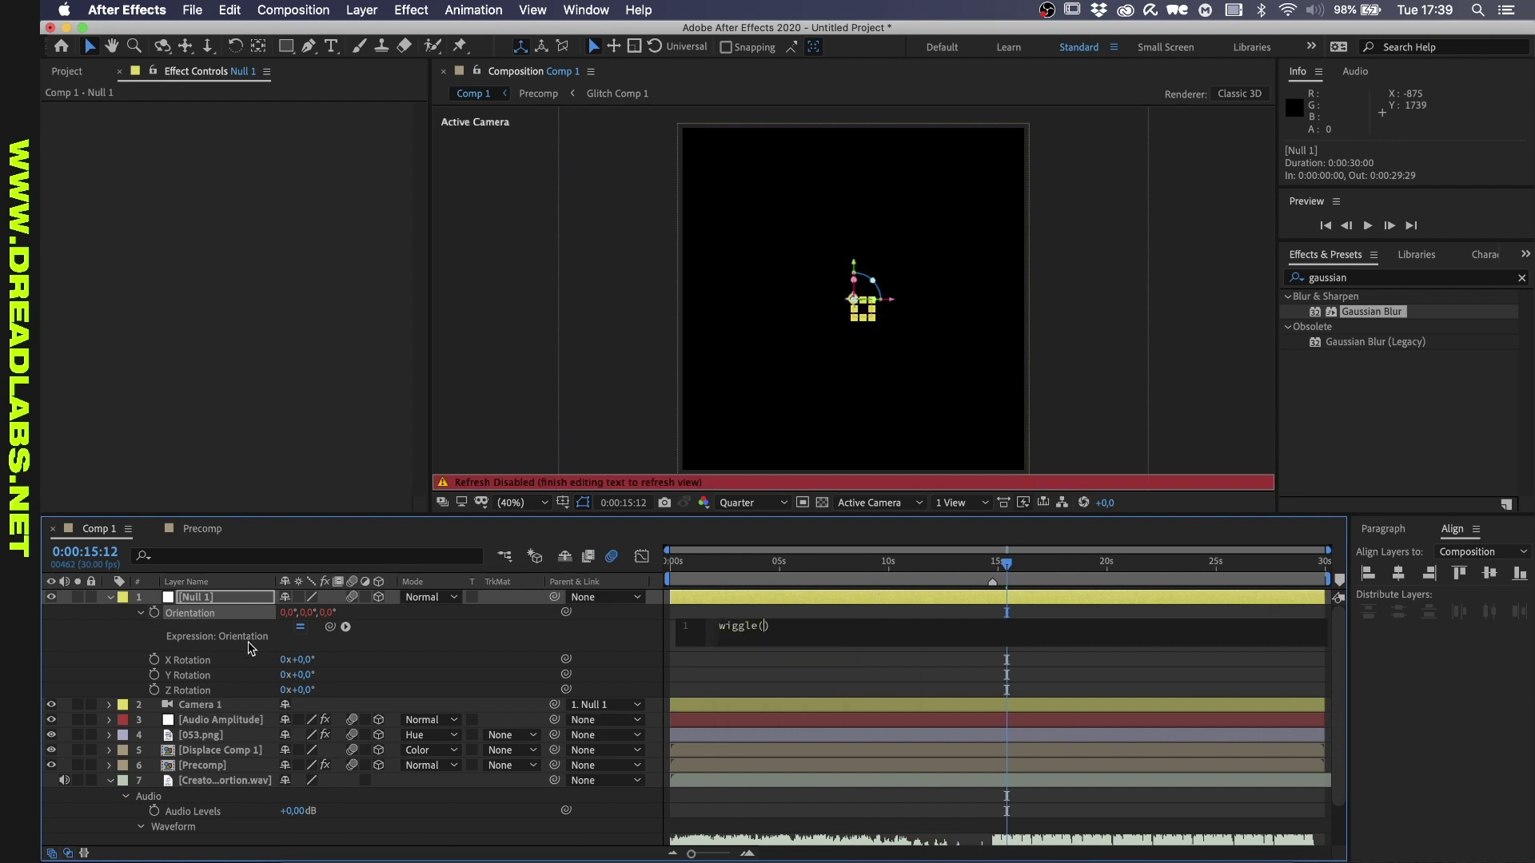
click(250, 648)
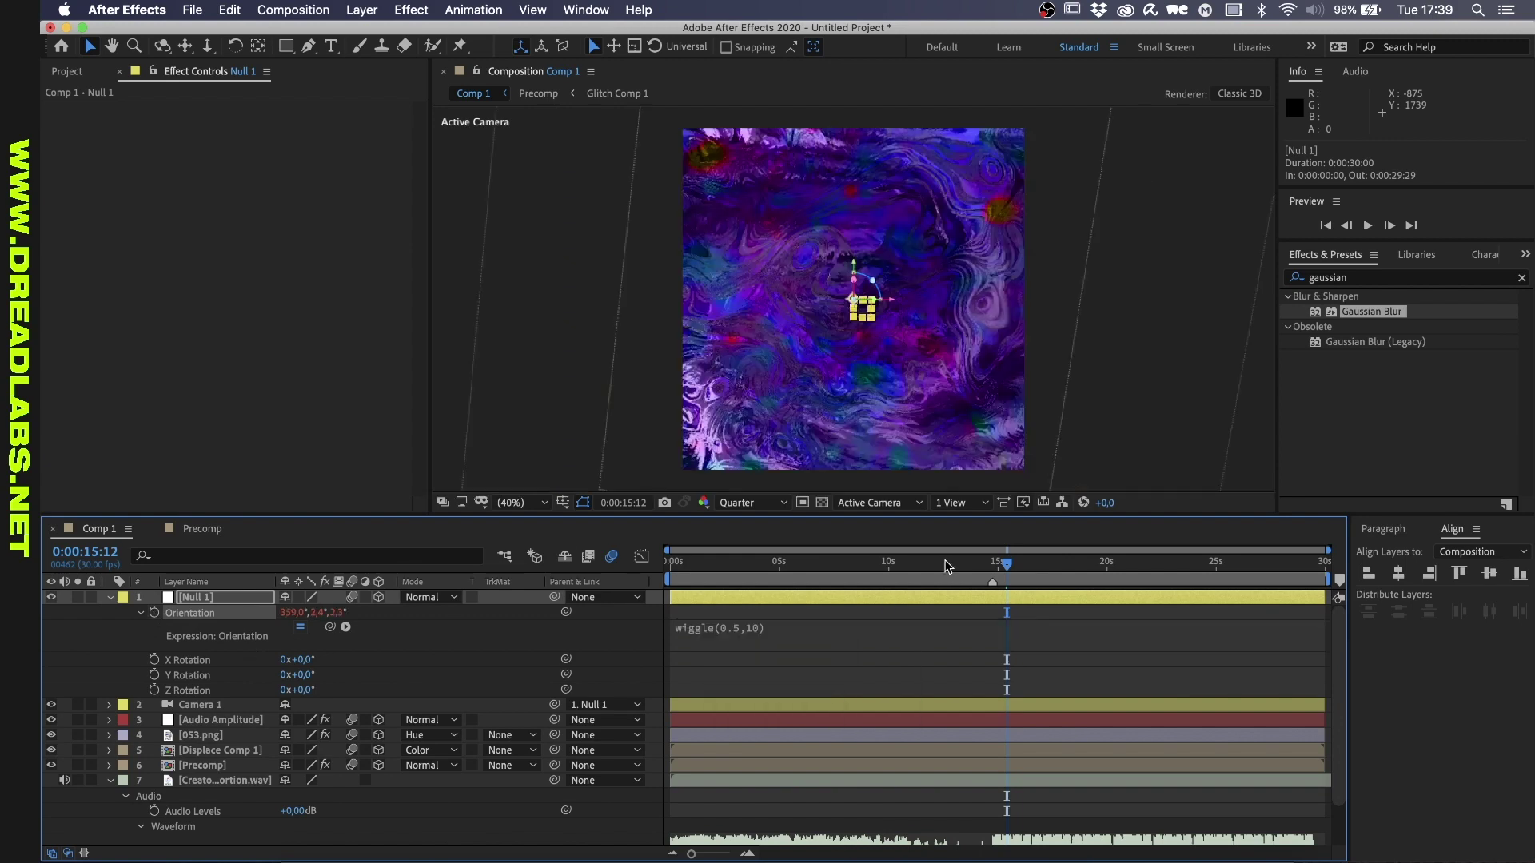
Preview the wiggling camera rotation from 0:00:12:27 and move the current time to 0:00:09:12
click(952, 561)
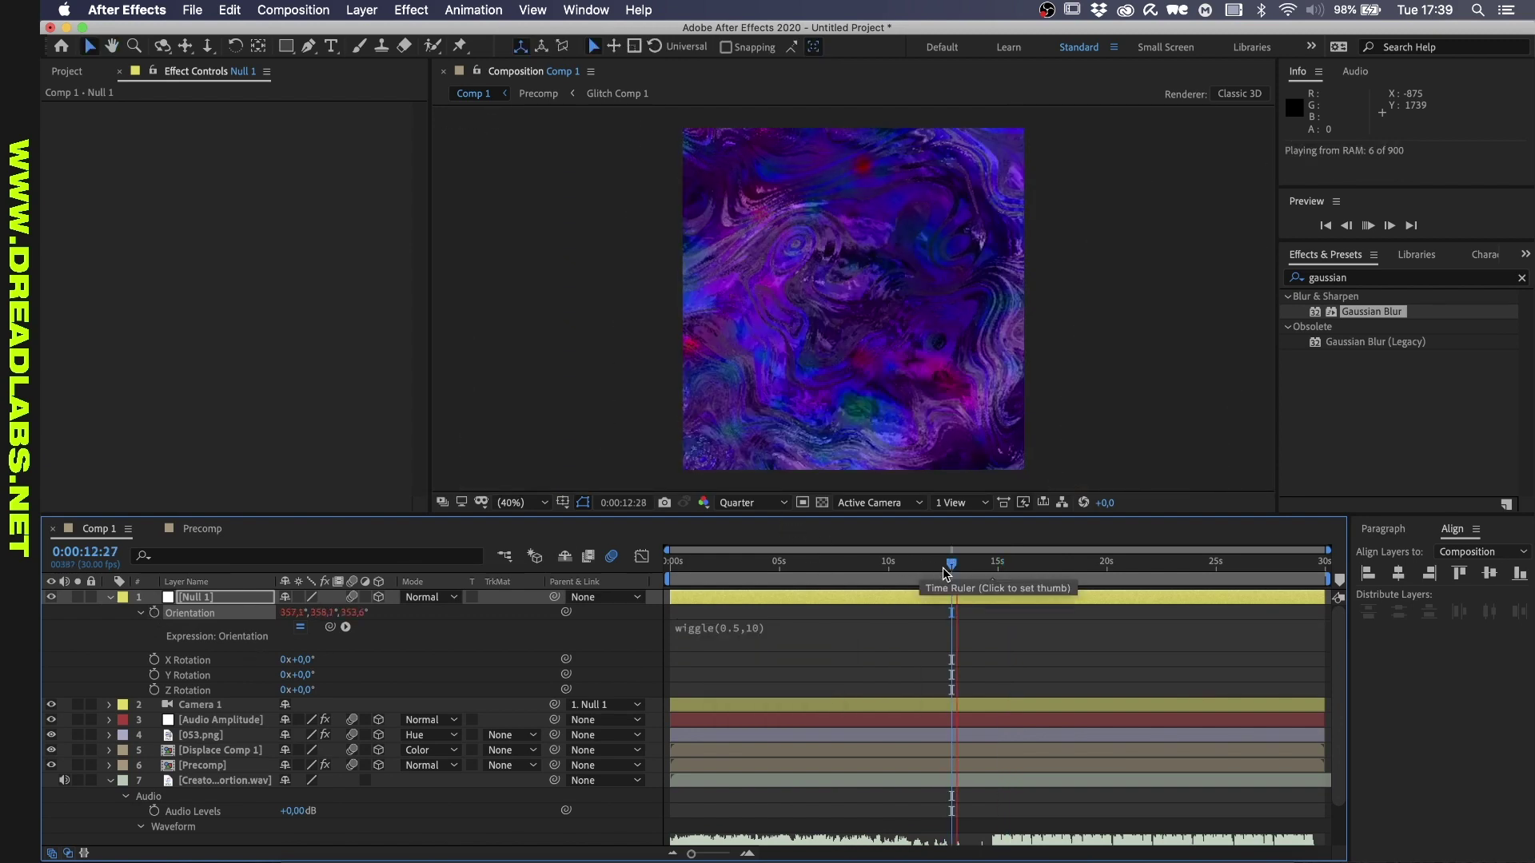
click(880, 565)
click(875, 565)
Switch the viewer resolution to Custom and preview the camera movement from 0:00:09:12
click(752, 502)
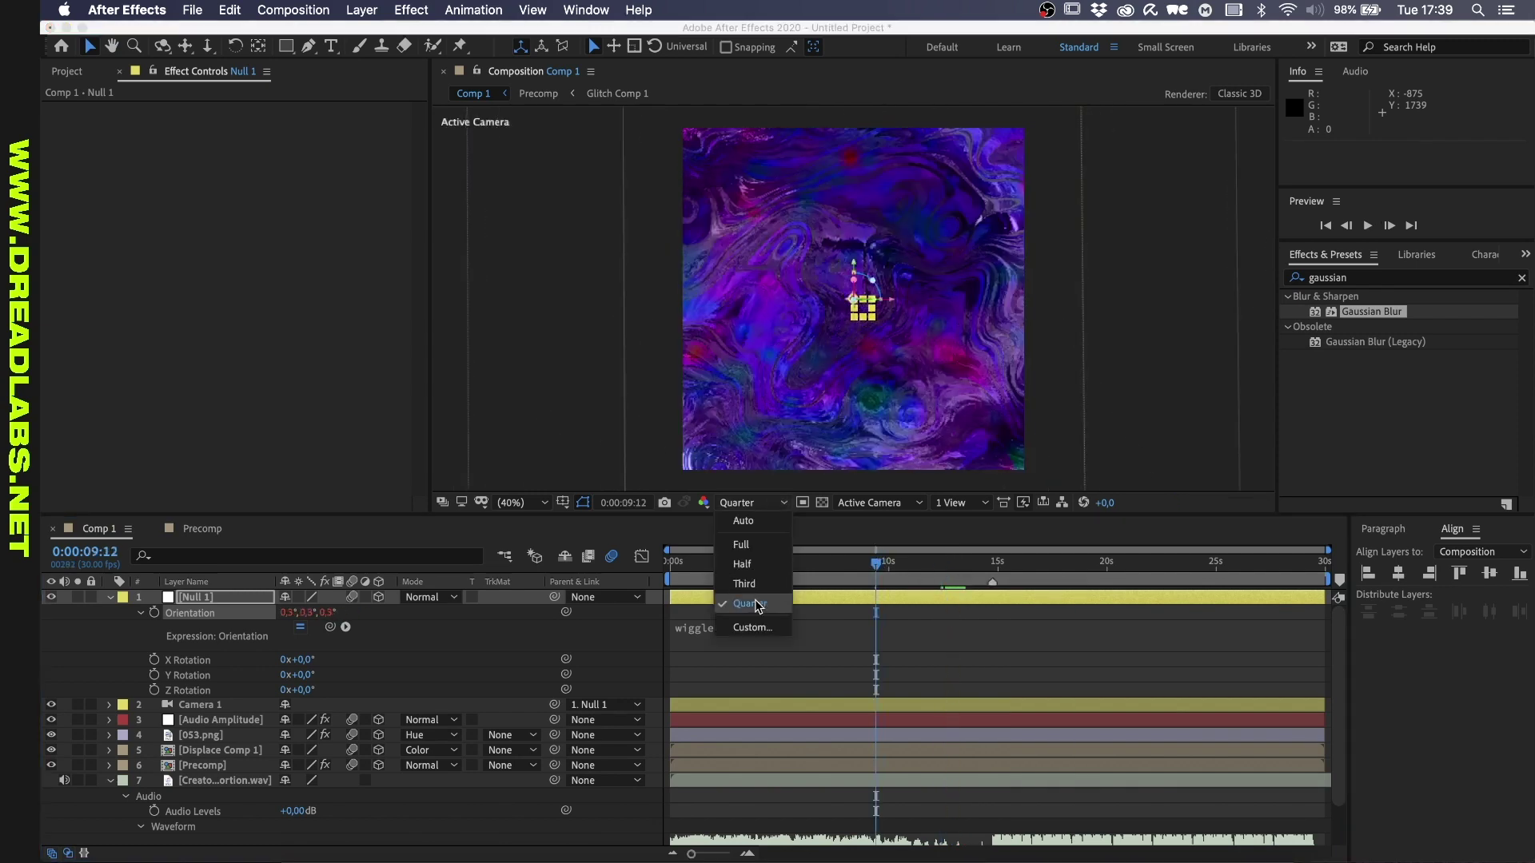
click(736, 624)
key(Return)
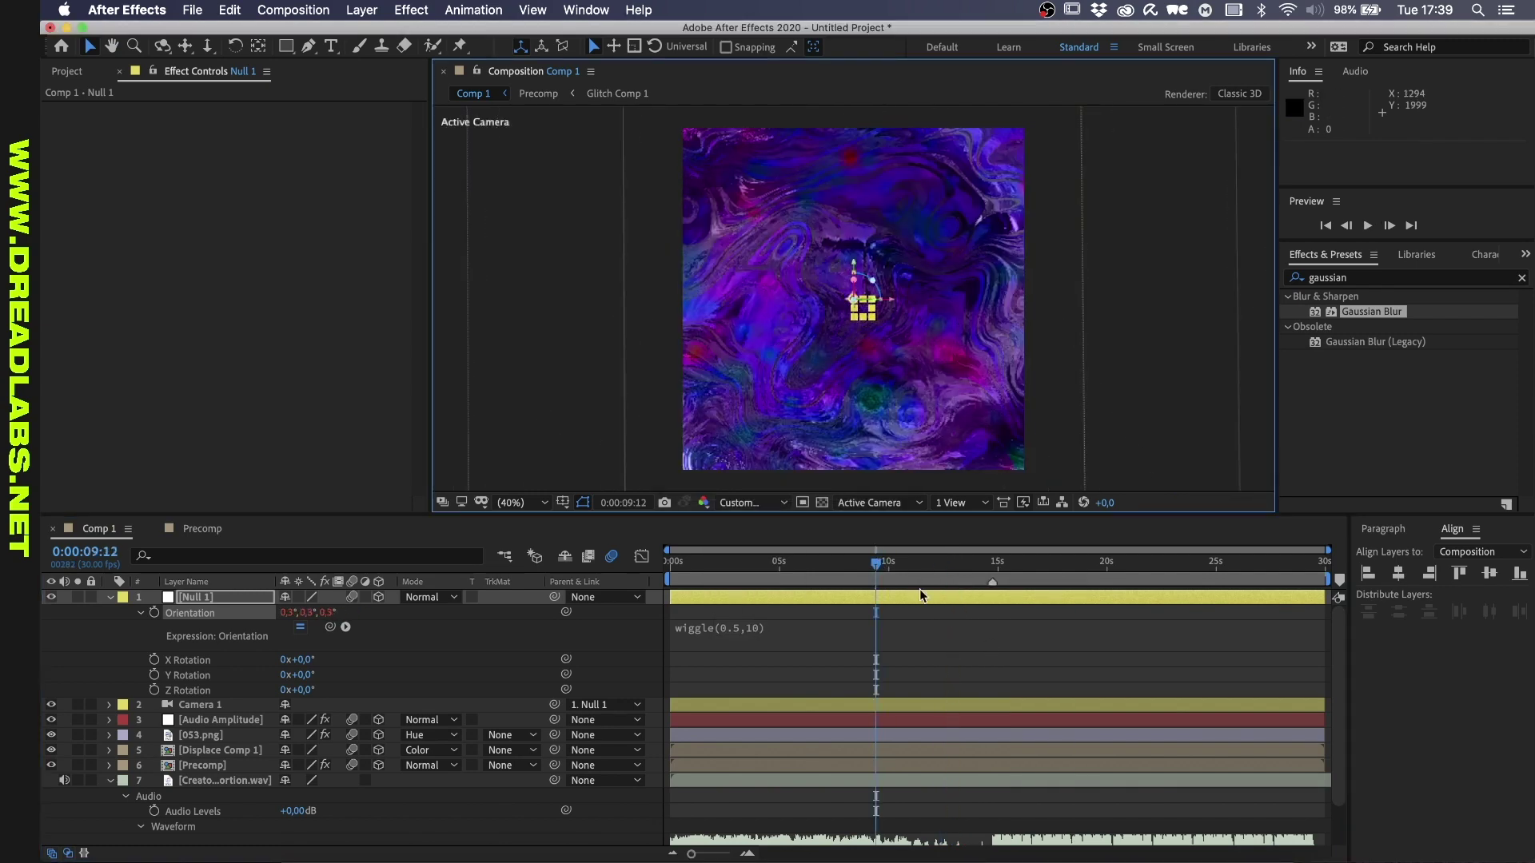
key(space)
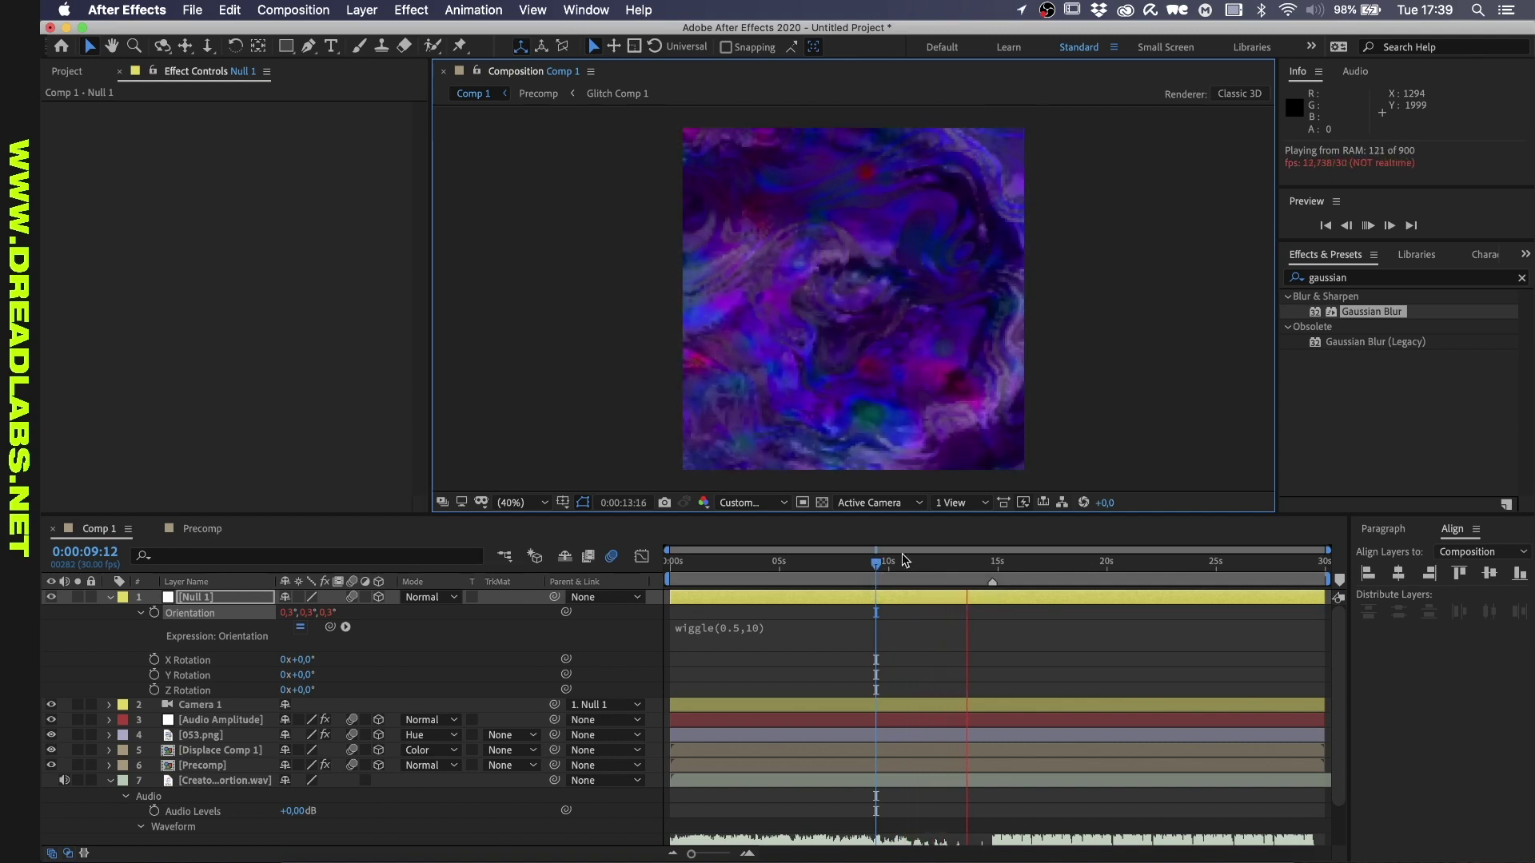
click(876, 563)
key(space)
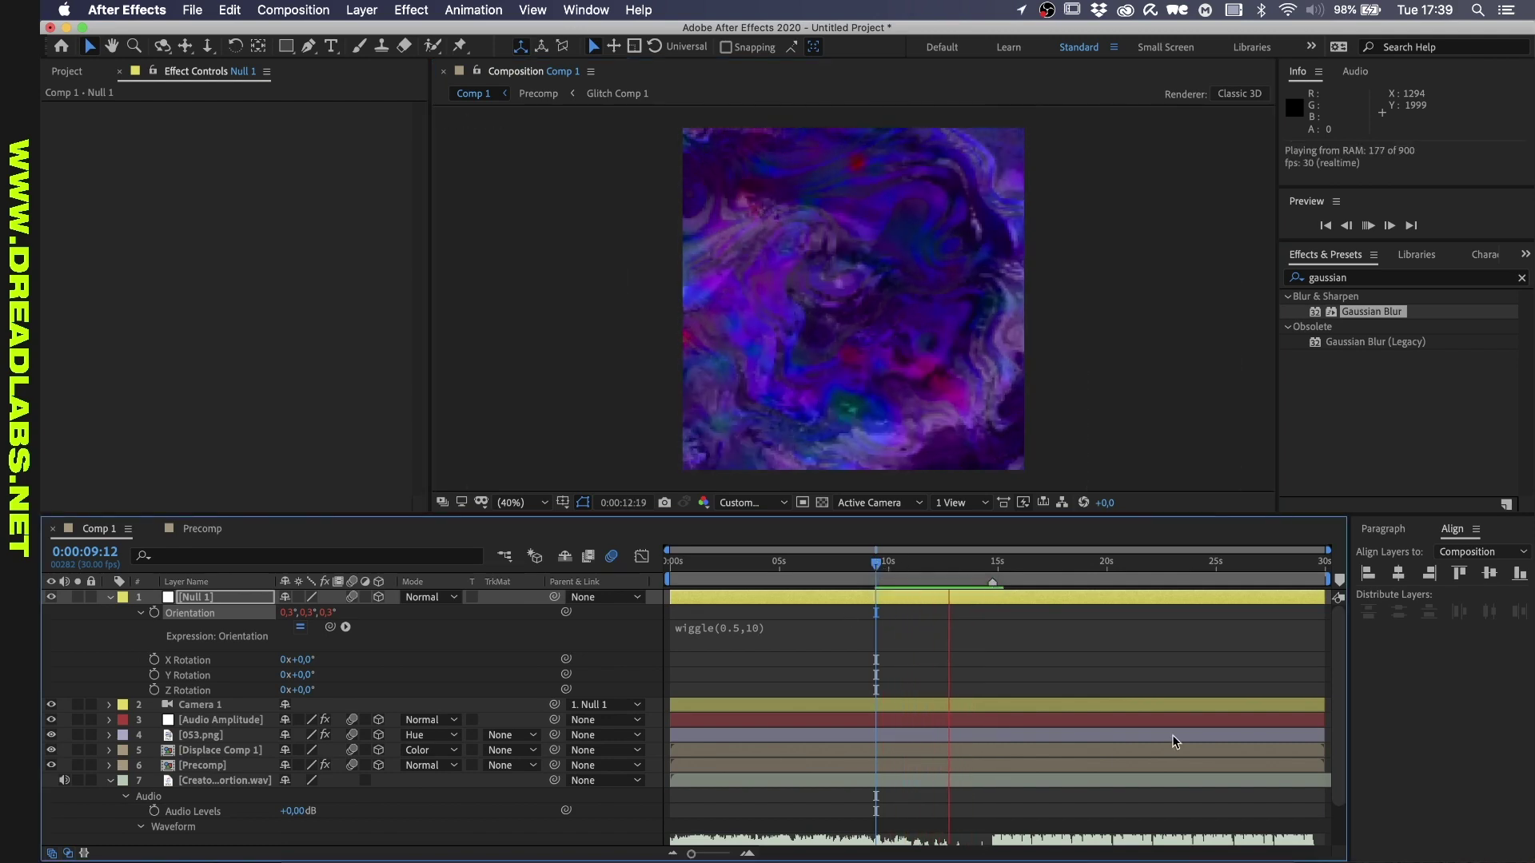
key(space)
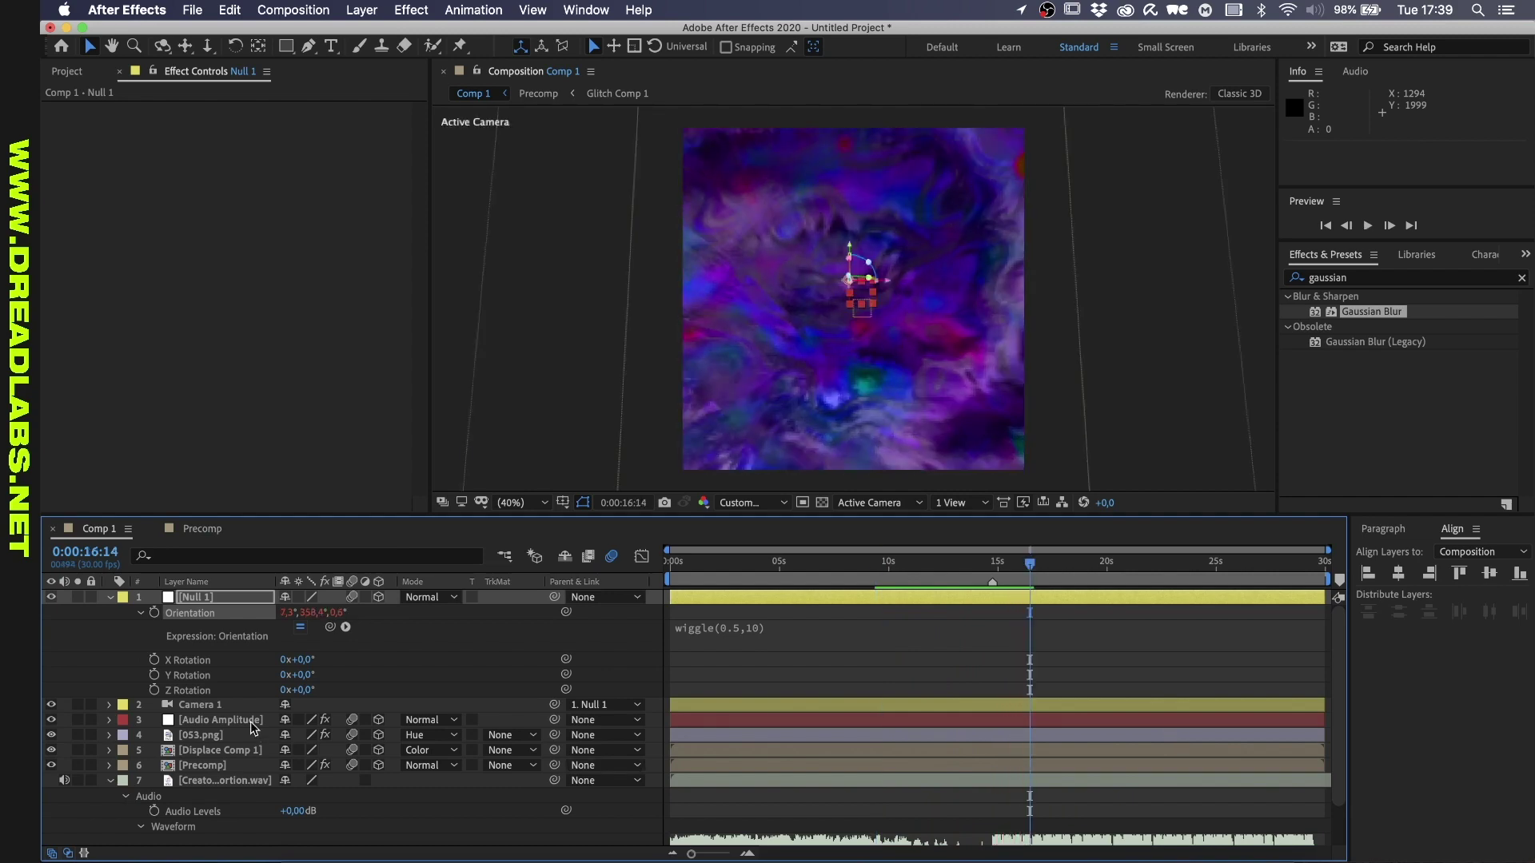
Change the Audio Amplitude slider expression to ease(value,65,30,0,1000) and preview the movement from 0:00:14:14
click(251, 722)
key(u)
click(156, 751)
click(789, 765)
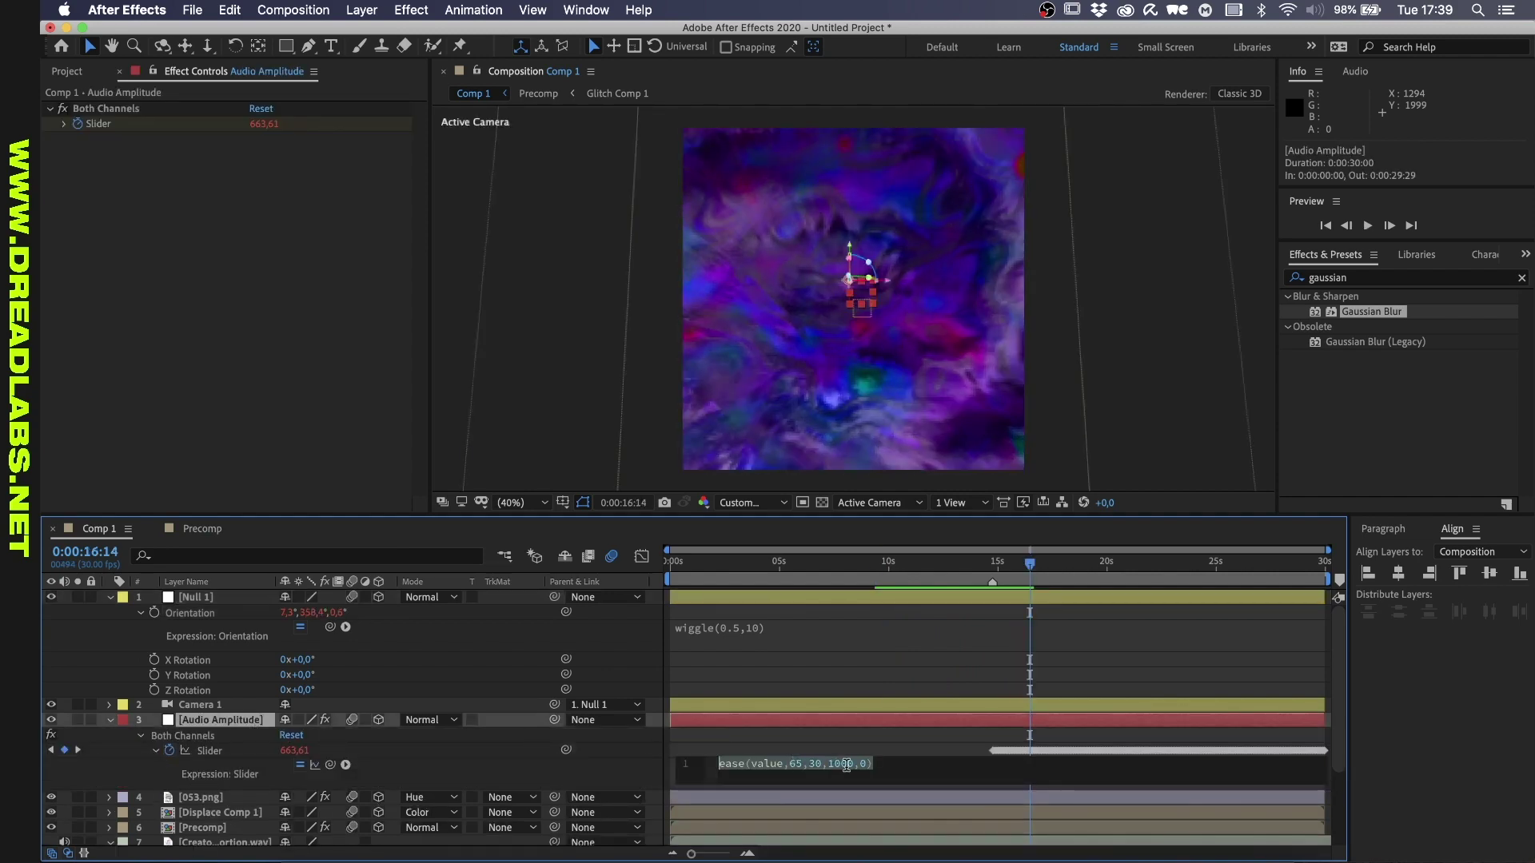
key(KP_Enter)
key(space)
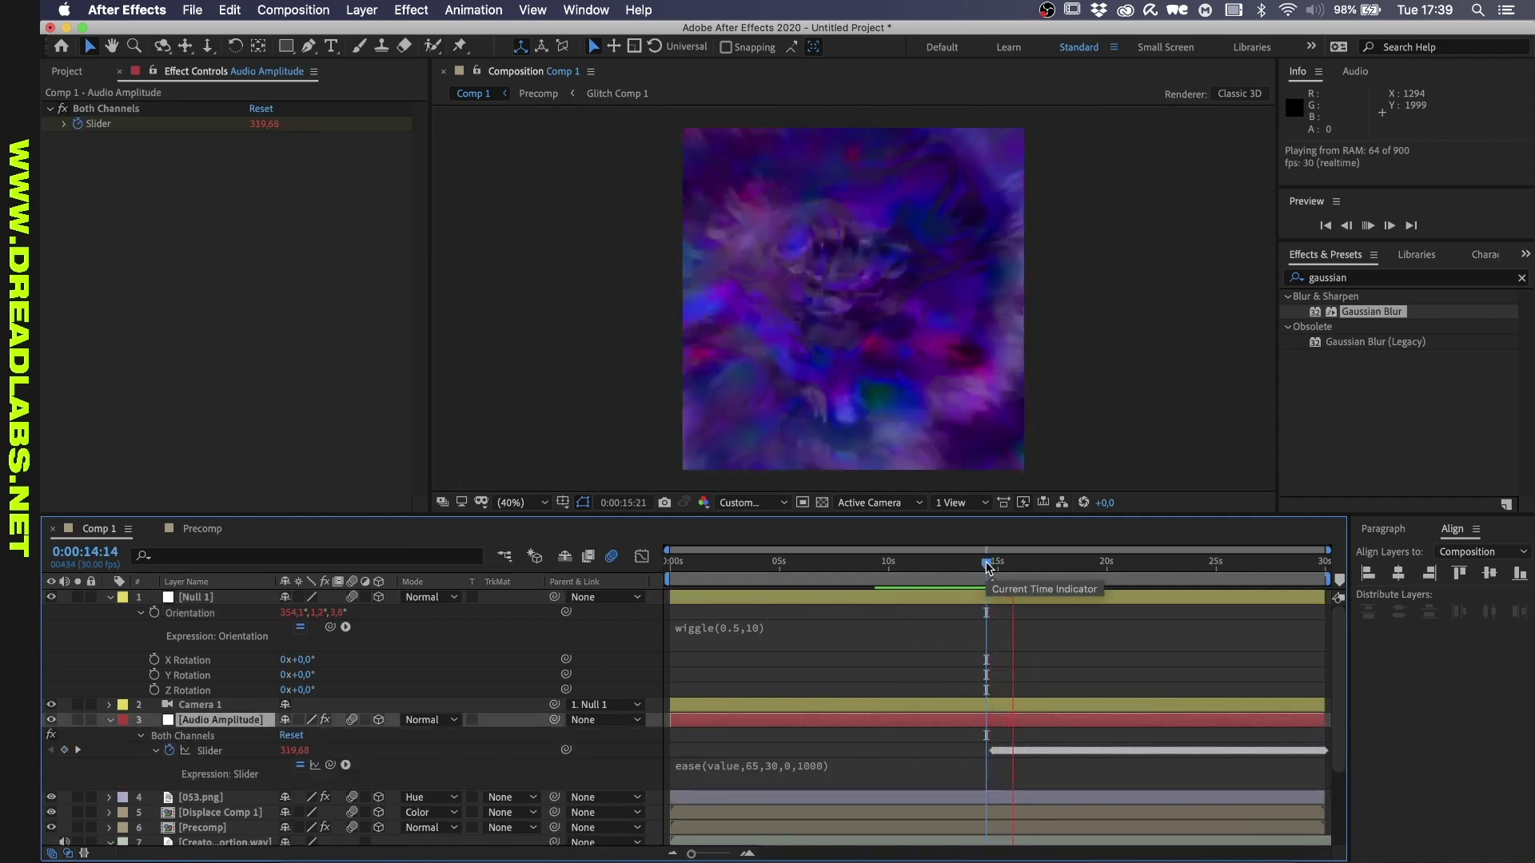
click(111, 720)
Duplicate the Audio Amplitude layer and rename the copy Audio Amplitude100
click(208, 598)
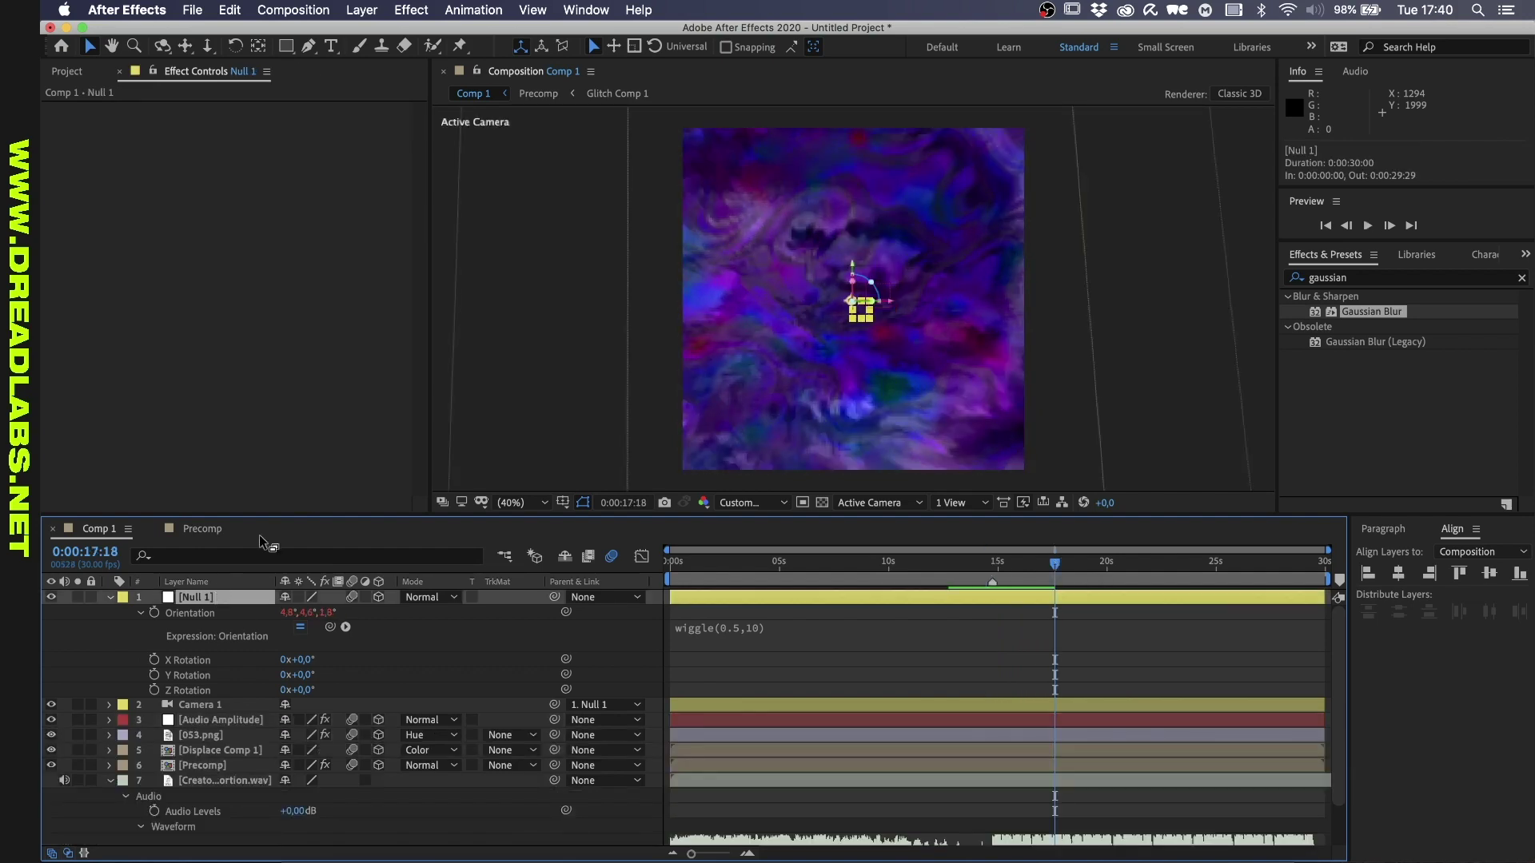
click(206, 720)
key(super+c)
key(super+v)
key(u)
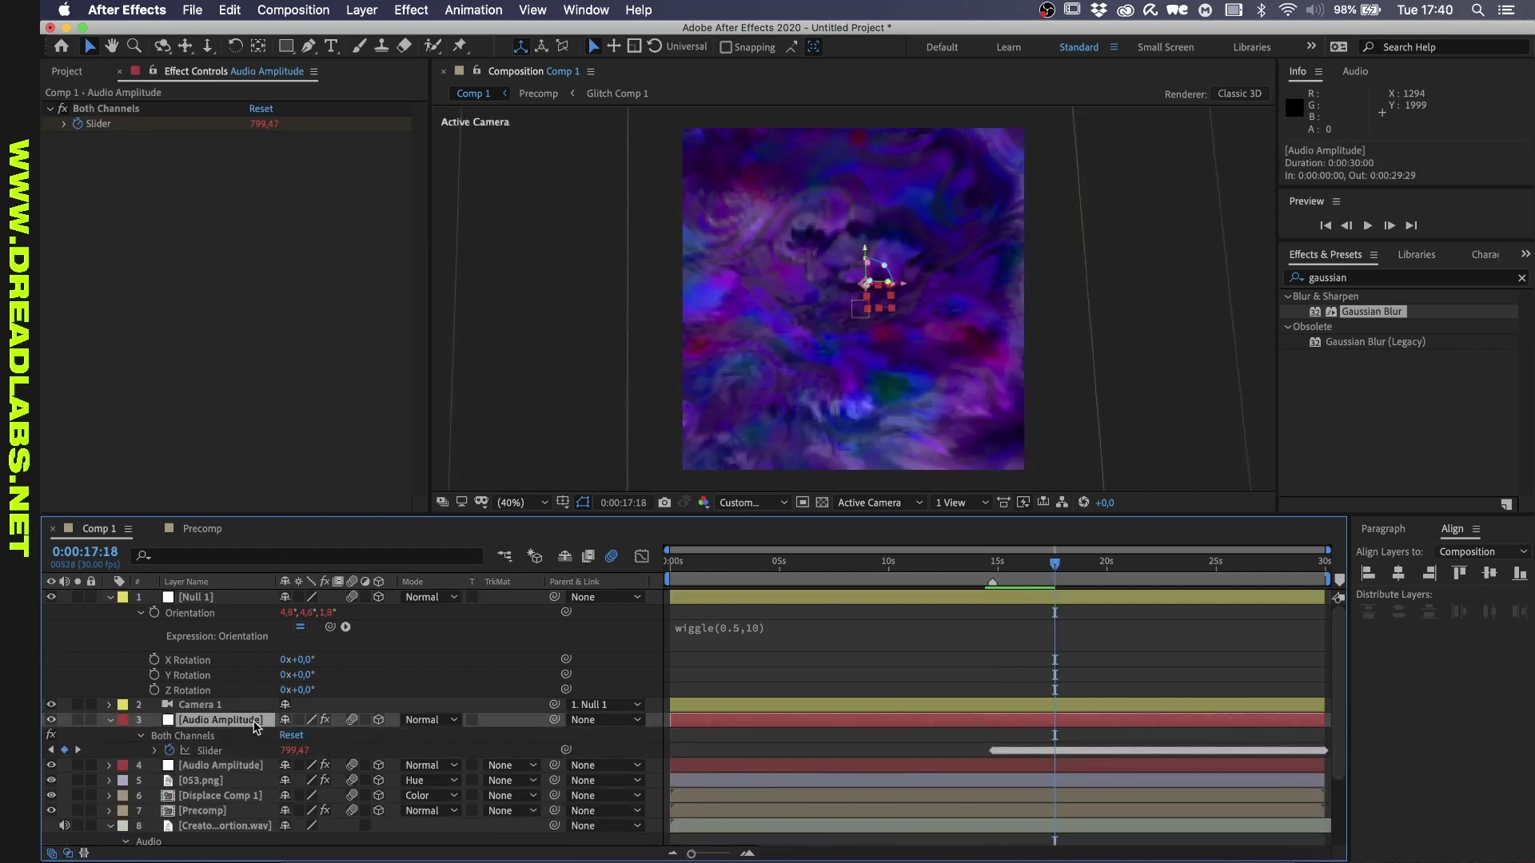
key(Return)
click(209, 750)
Change the Audio Amplitude100 slider expression to ease(value,65,30,0,100) and move the current time to 0:00:14:20
key(u)
key(u)
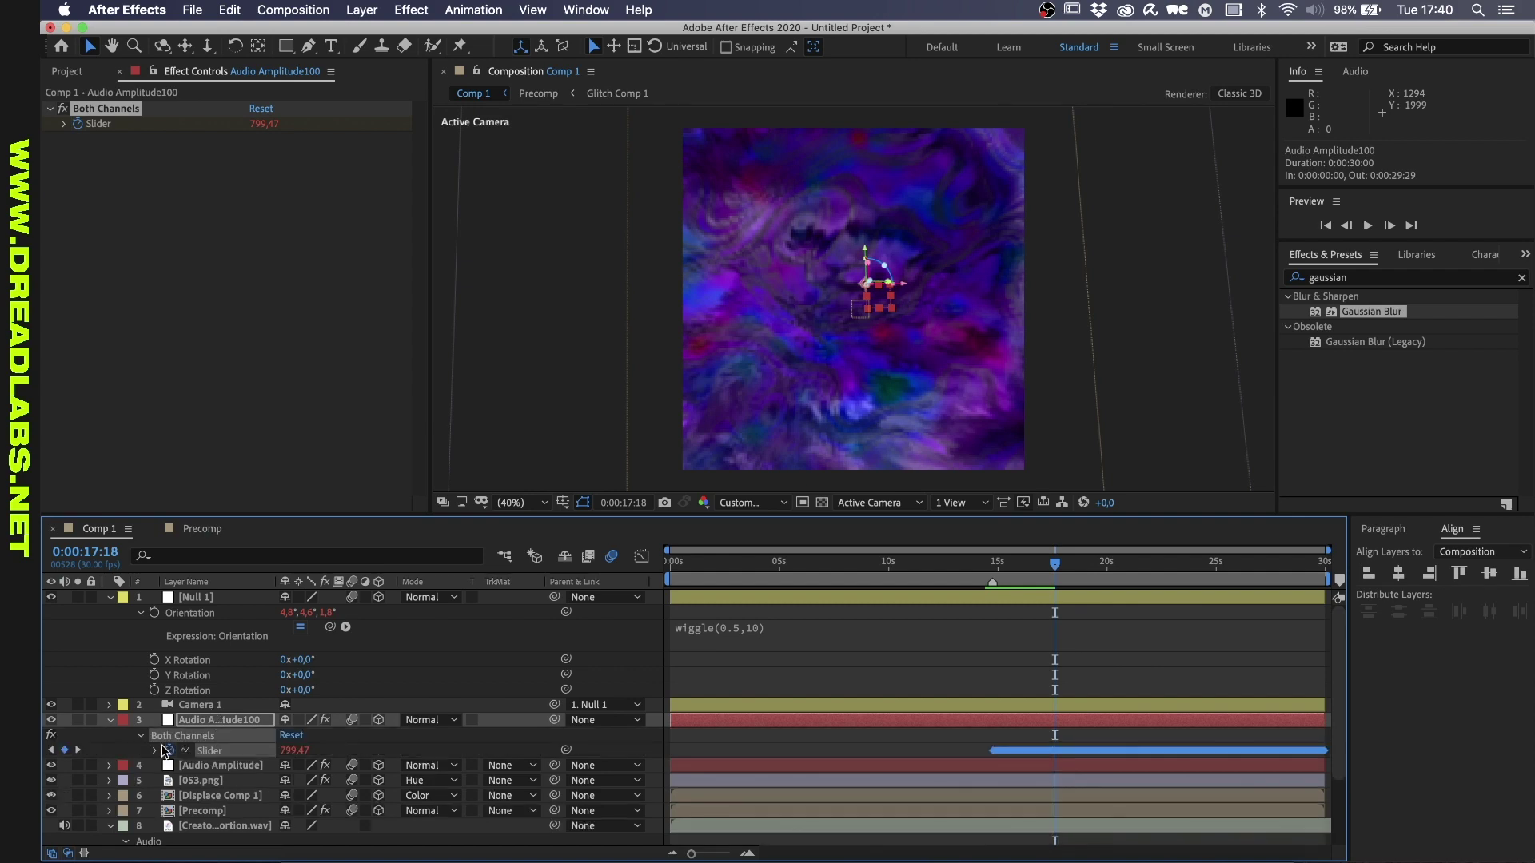
click(155, 750)
click(859, 763)
click(990, 567)
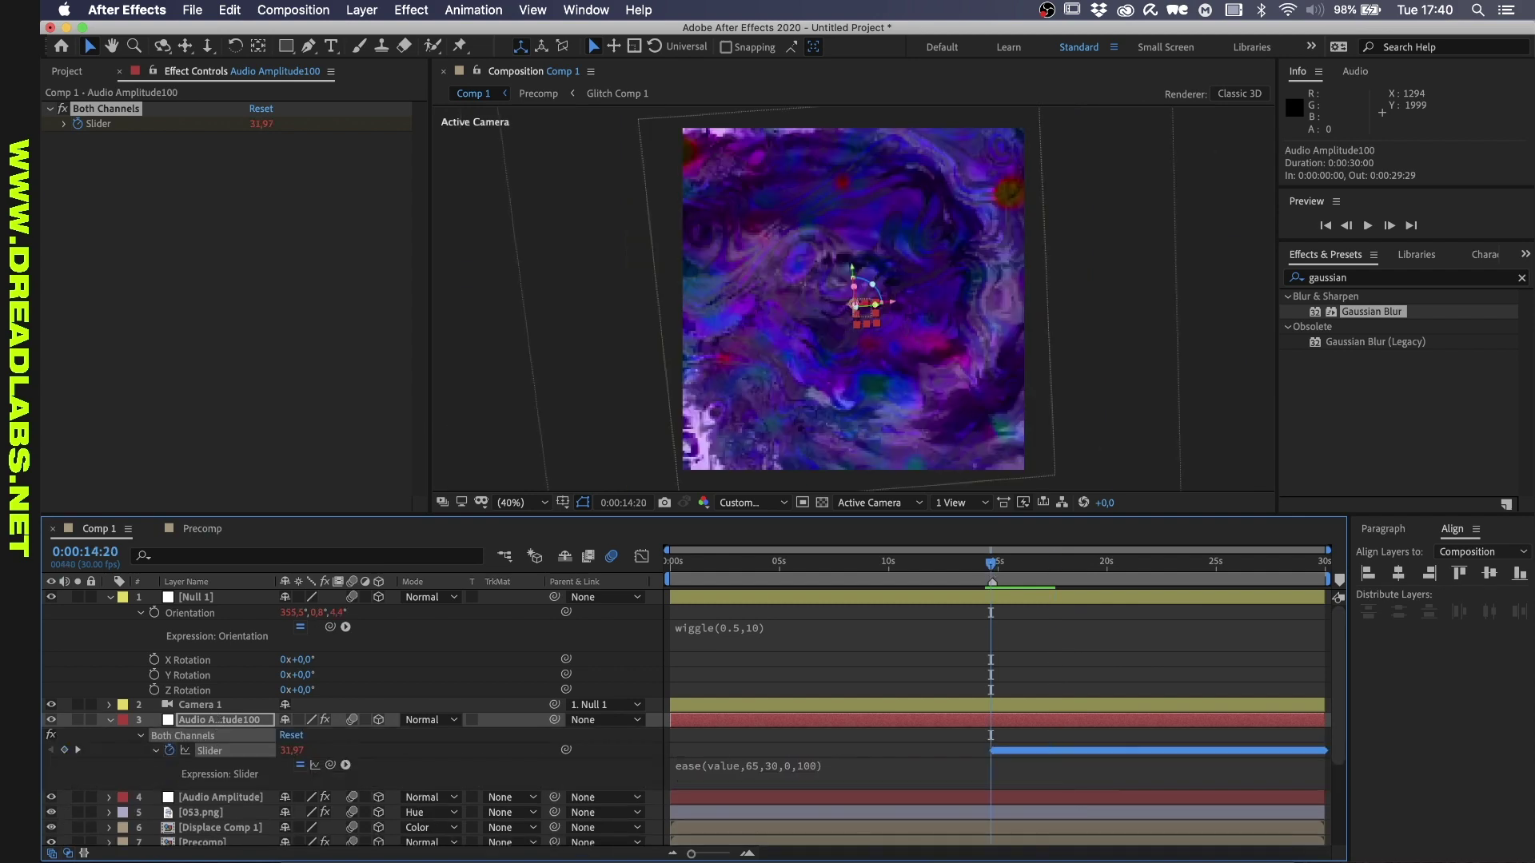
click(110, 719)
Create an adjustment layer at the top of Comp 1 and apply Color Balance (HLS) to it
click(1359, 277)
text(hls)
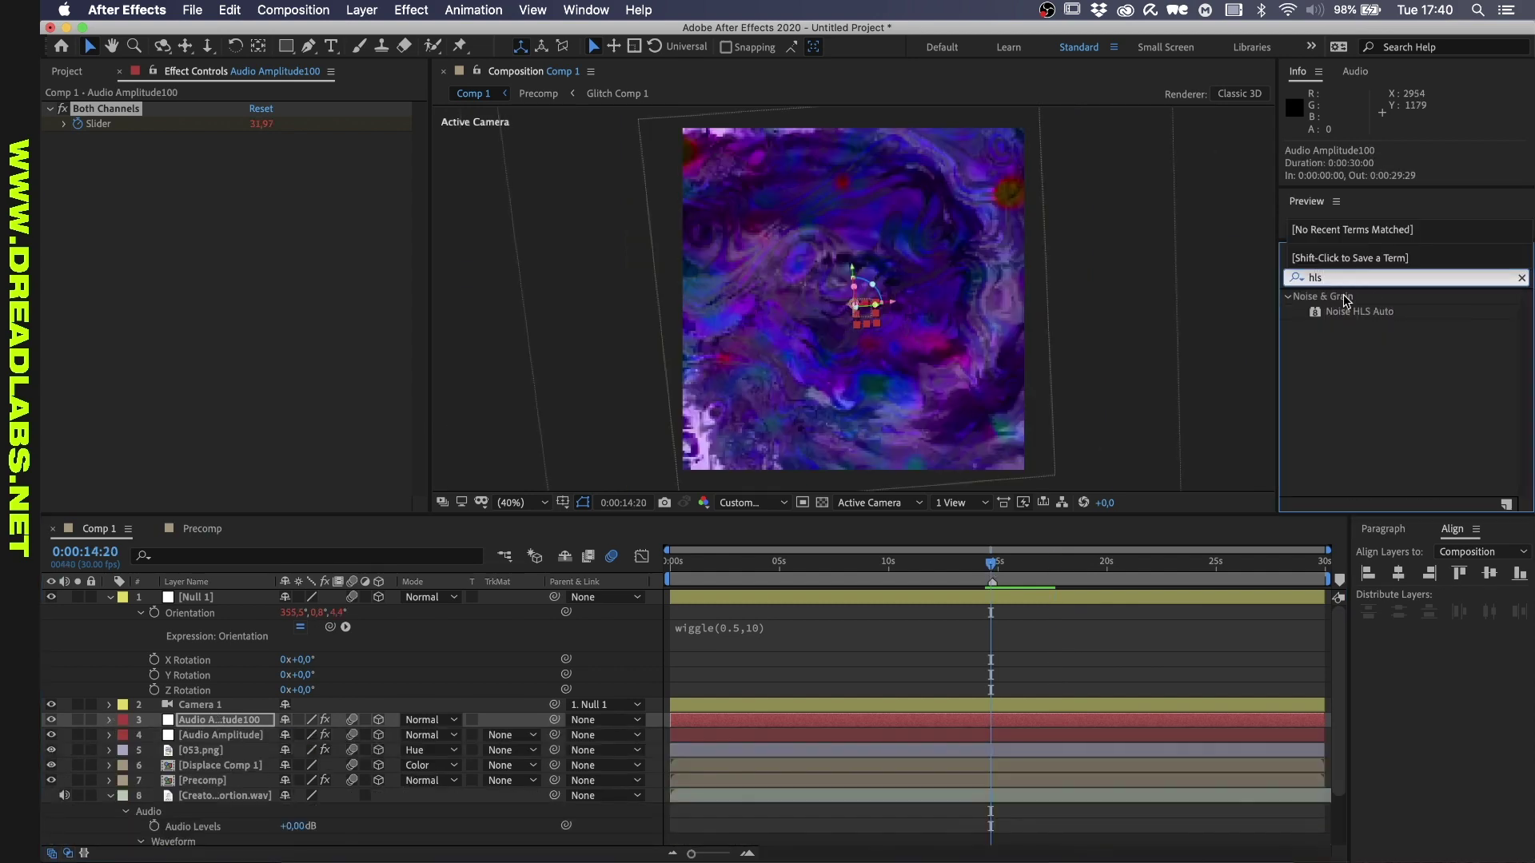
text(Color bala)
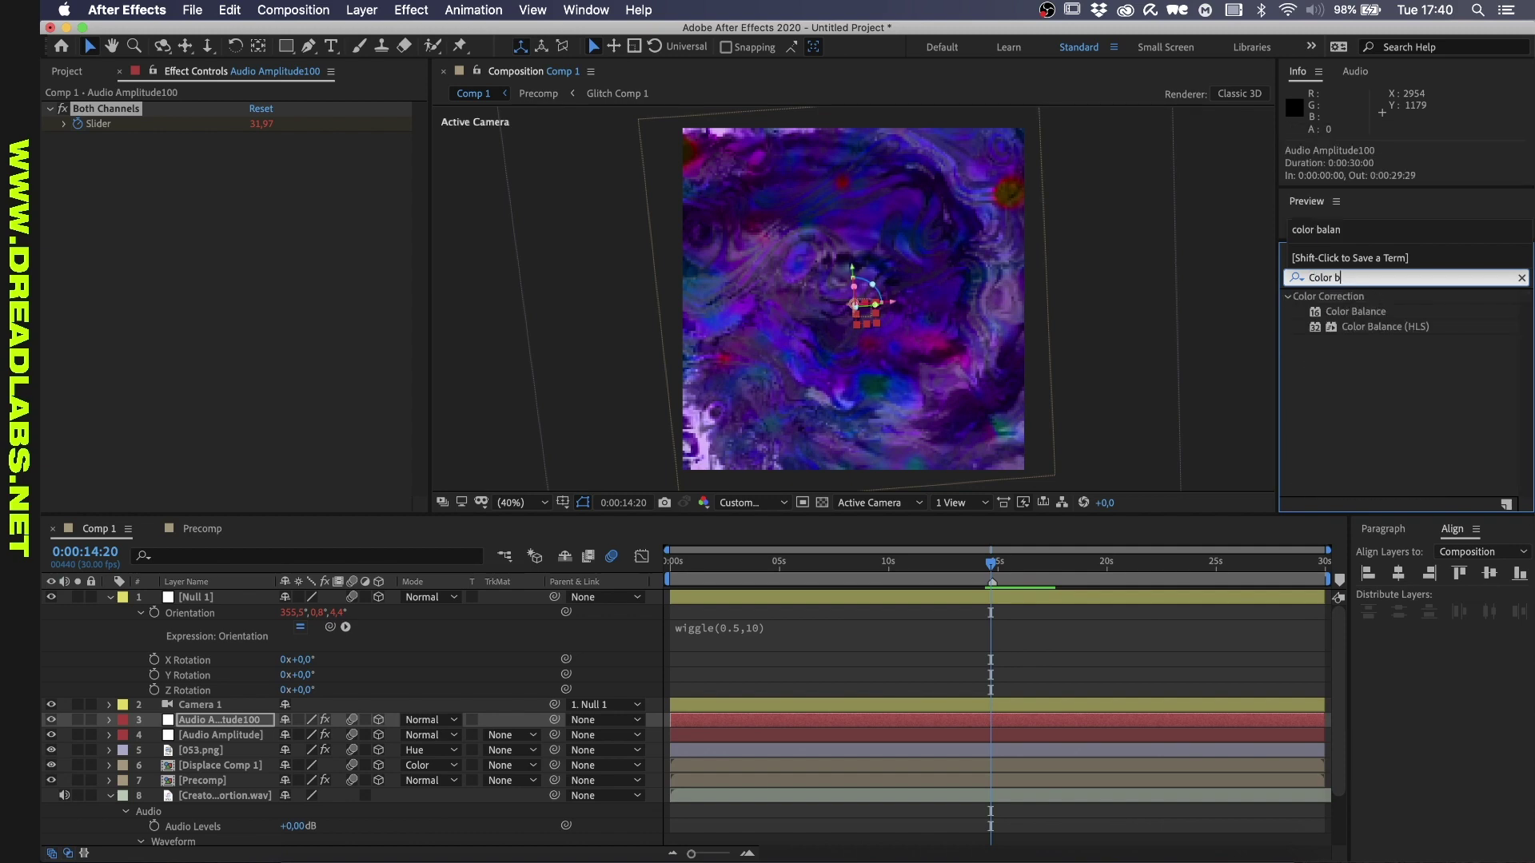
click(1369, 327)
click(485, 656)
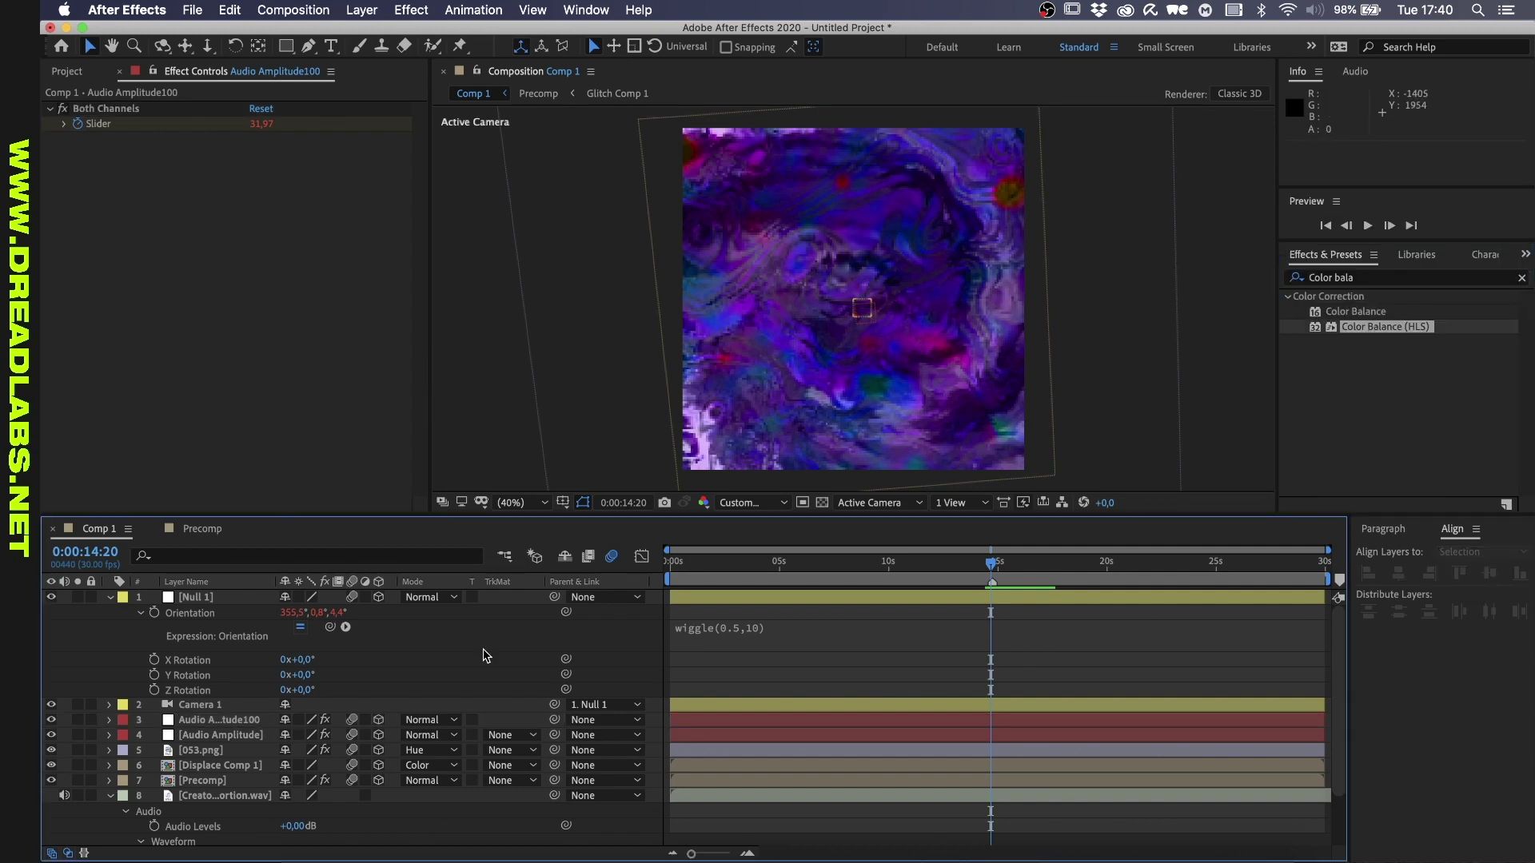
click(361, 10)
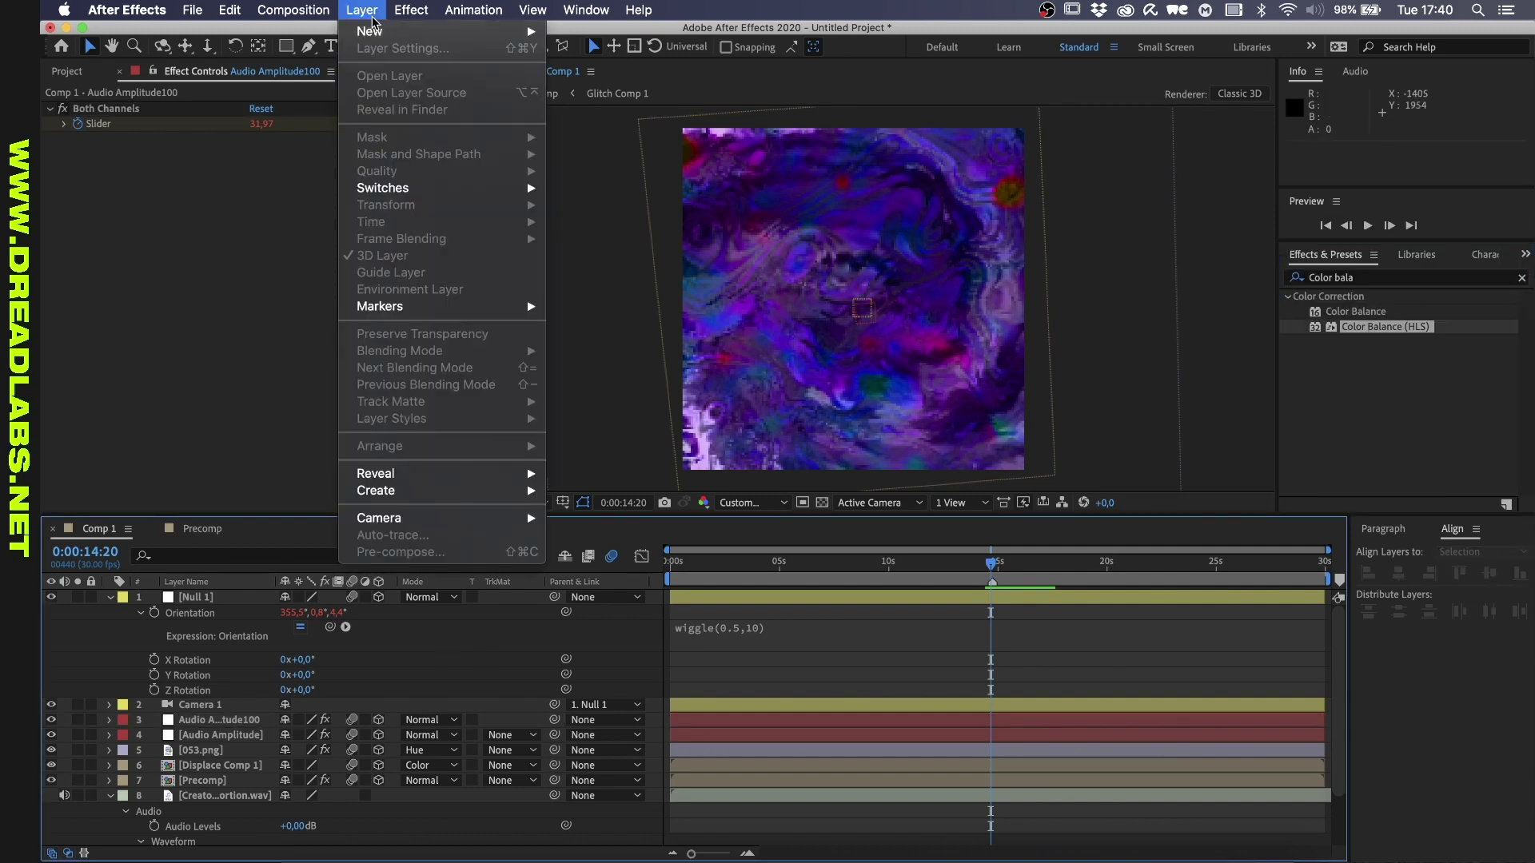
mouse_move(383, 32)
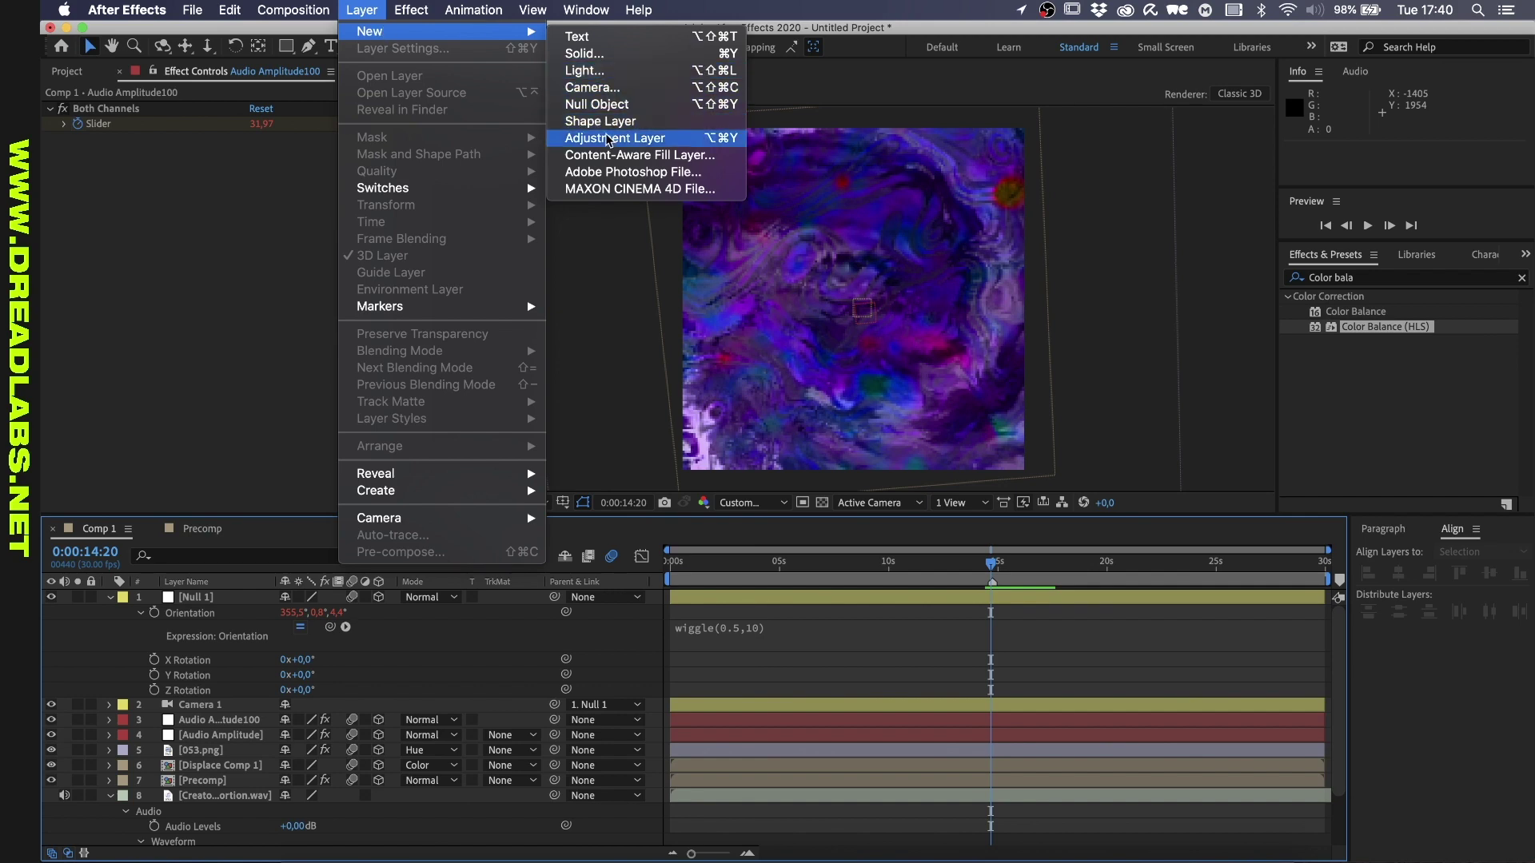
click(606, 138)
drag(1364, 326, 200, 600)
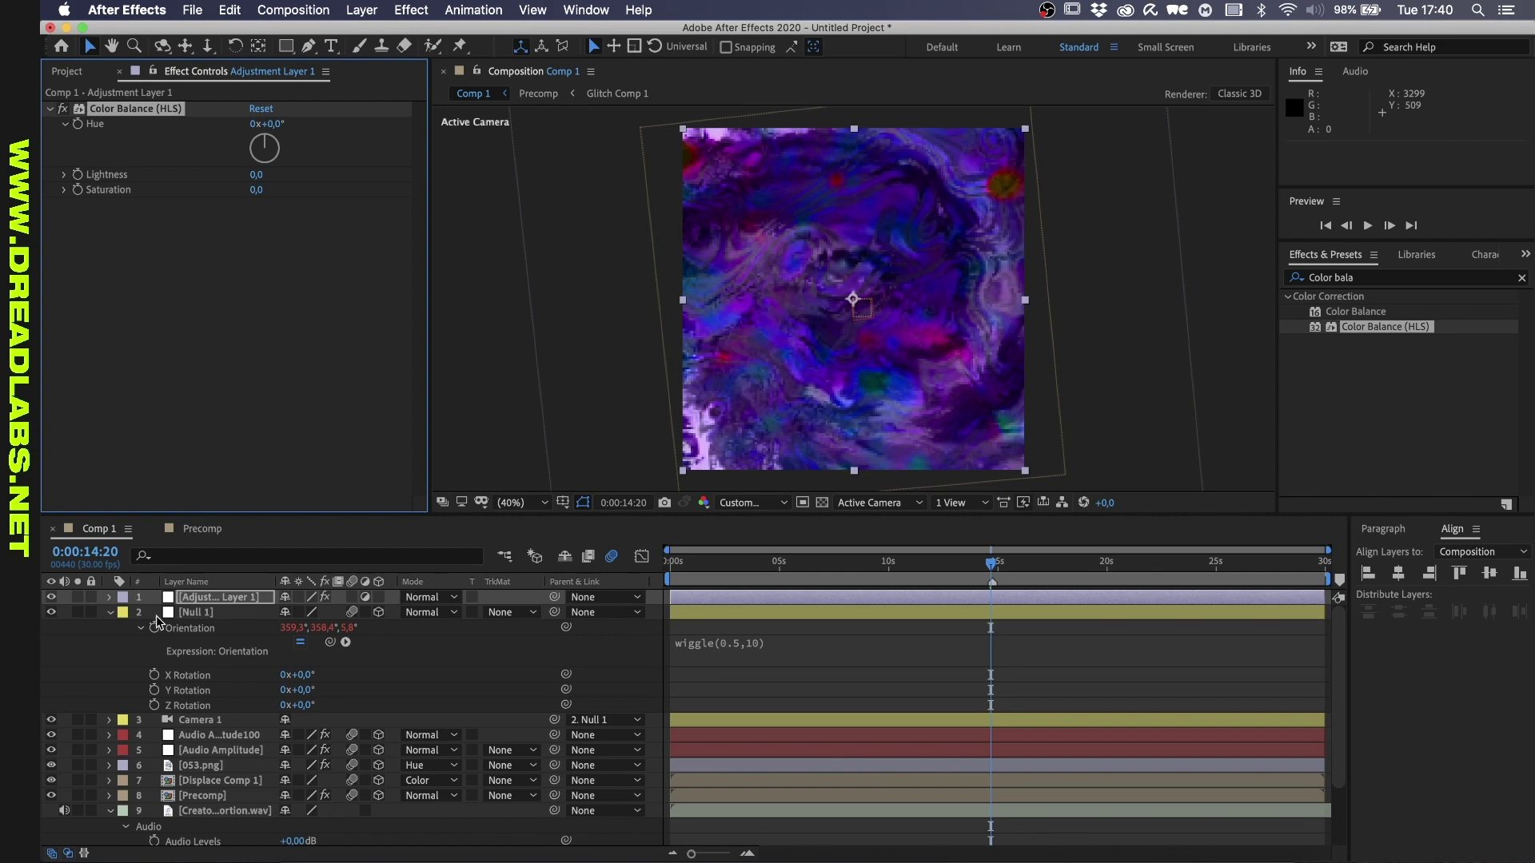
Link the adjustment layer's Hue to the Audio Amplitude100 Both Channels slider and preview the color shift from 0:00:14:20
click(200, 736)
click(110, 736)
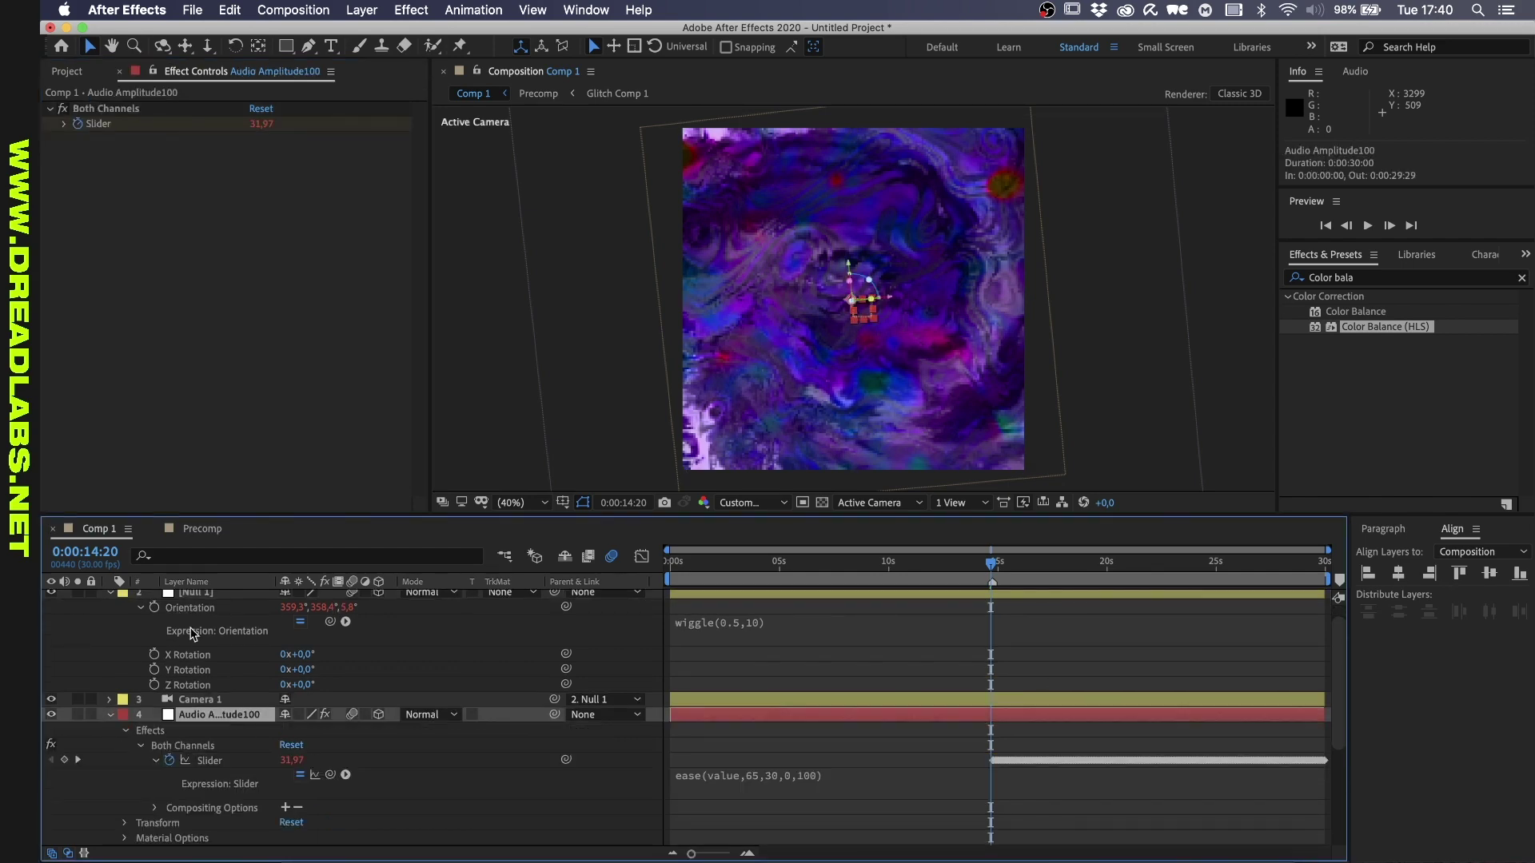
scroll(190, 629, up, 2)
click(110, 612)
click(200, 597)
alt+click(77, 124)
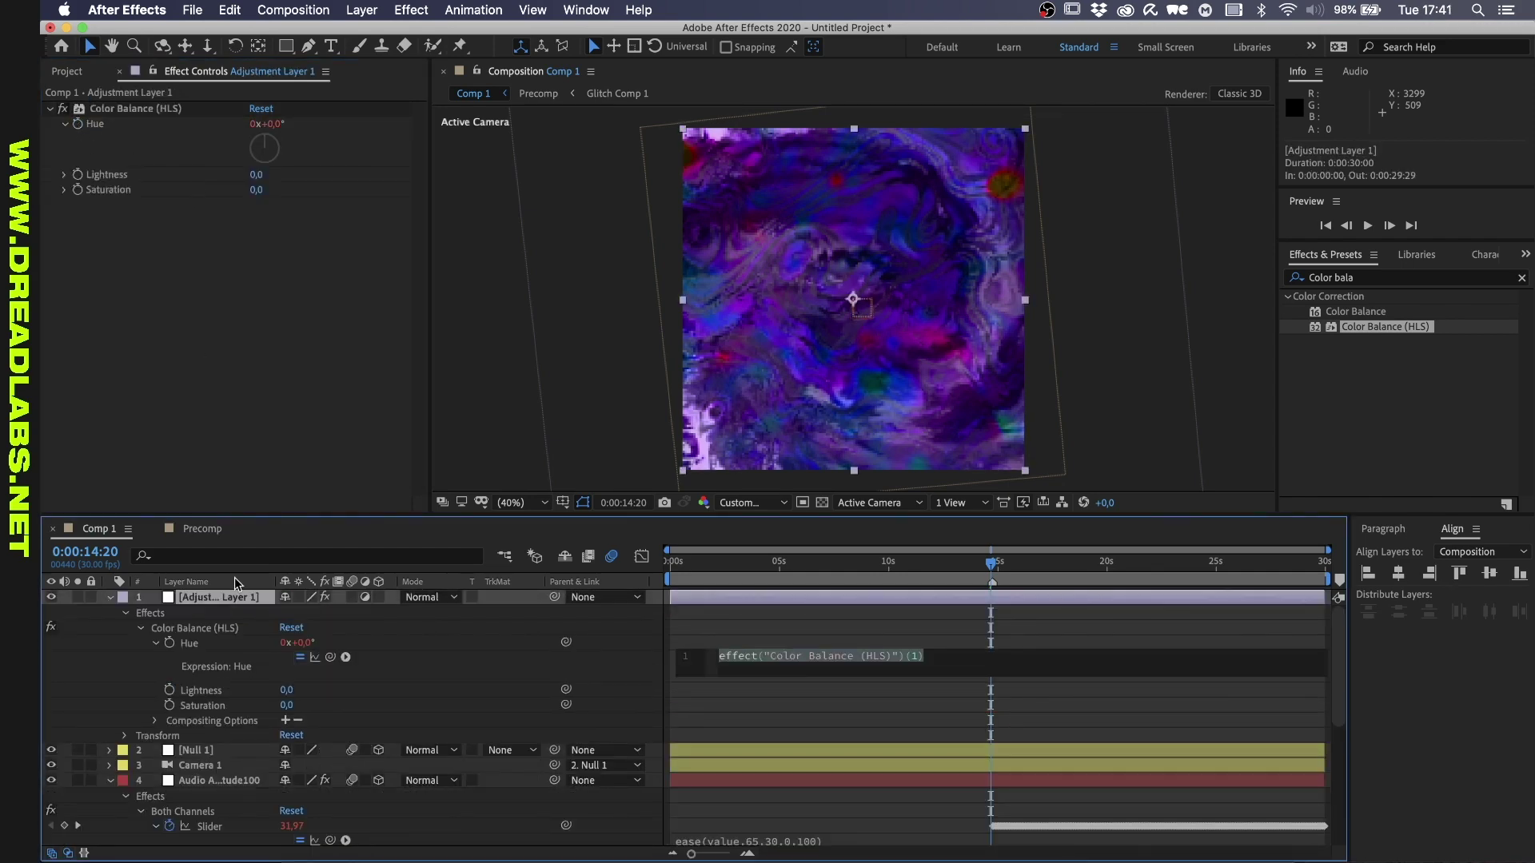
click(991, 564)
key(space)
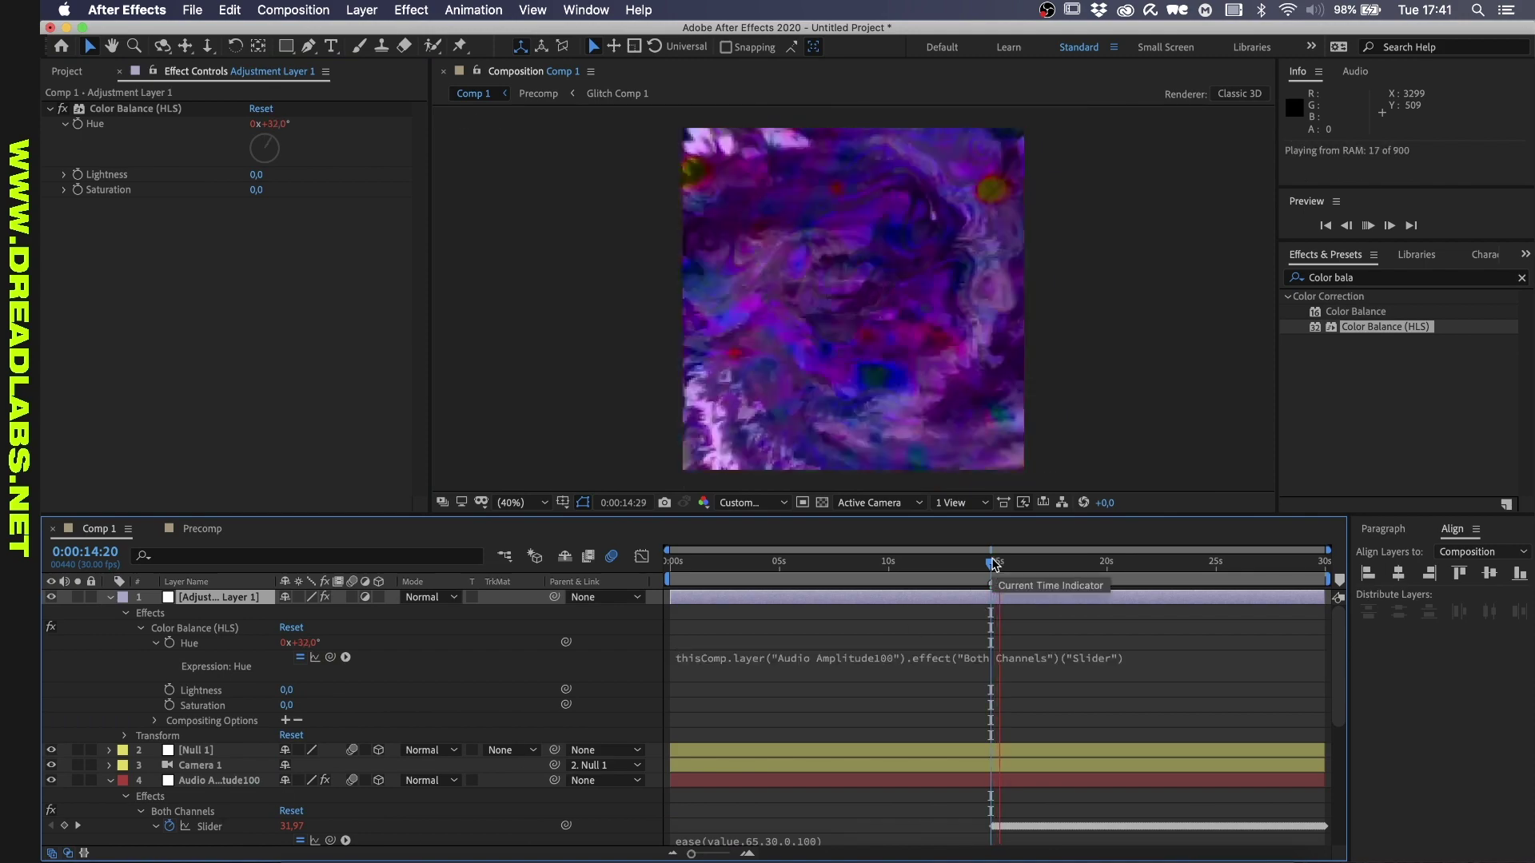
click(111, 597)
click(110, 643)
Set the scale of the Displace Comp 1 and Precomp layers to 120%
click(211, 704)
shift+click(215, 691)
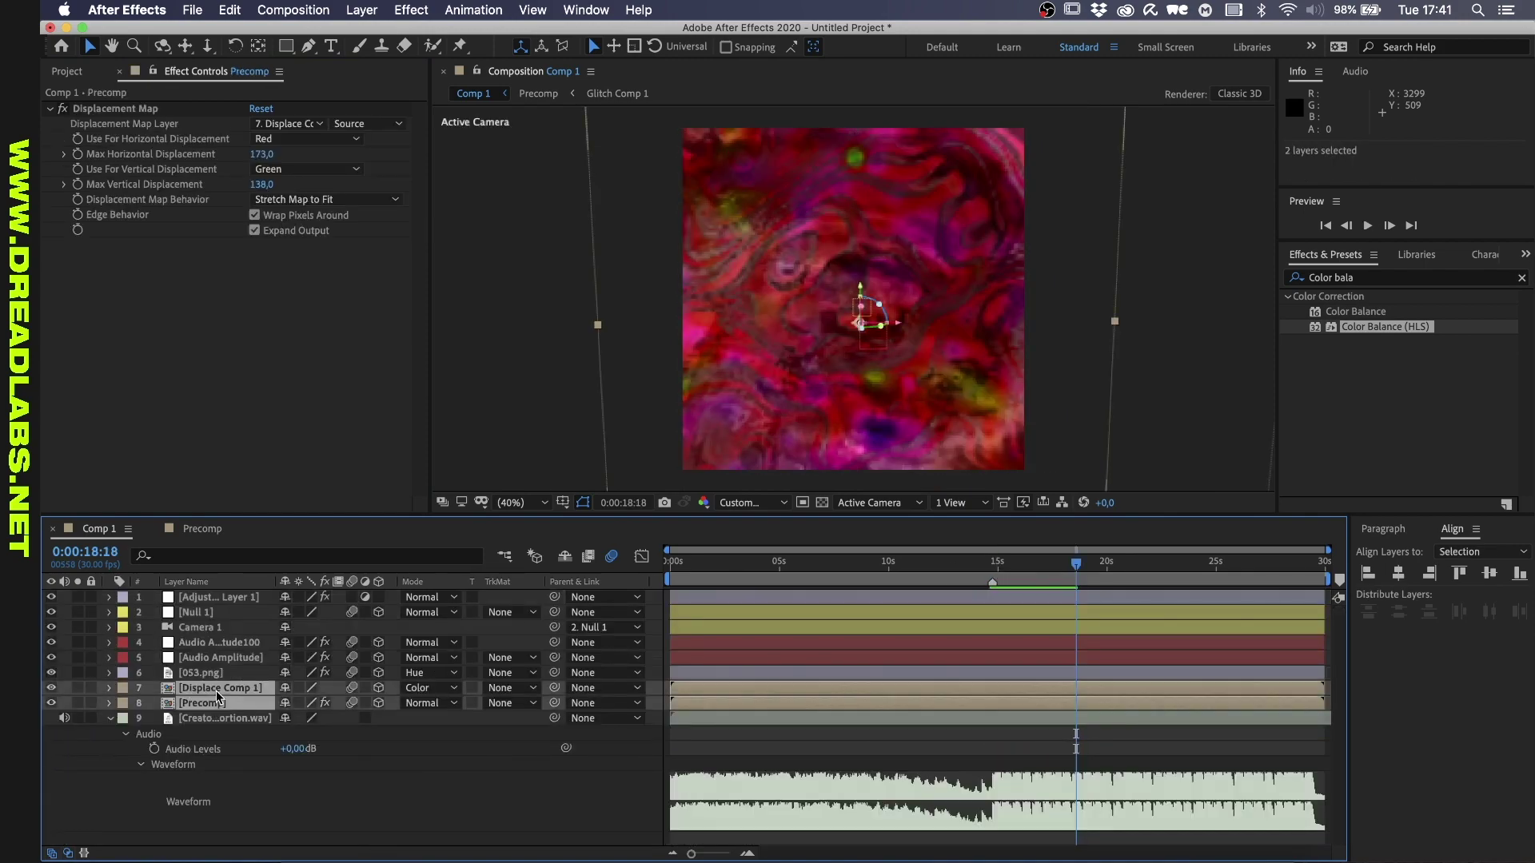
key(s)
click(309, 703)
Preview the enlarged layers from the audio marker near 0:00:14:20 and save the project
click(991, 564)
key(space)
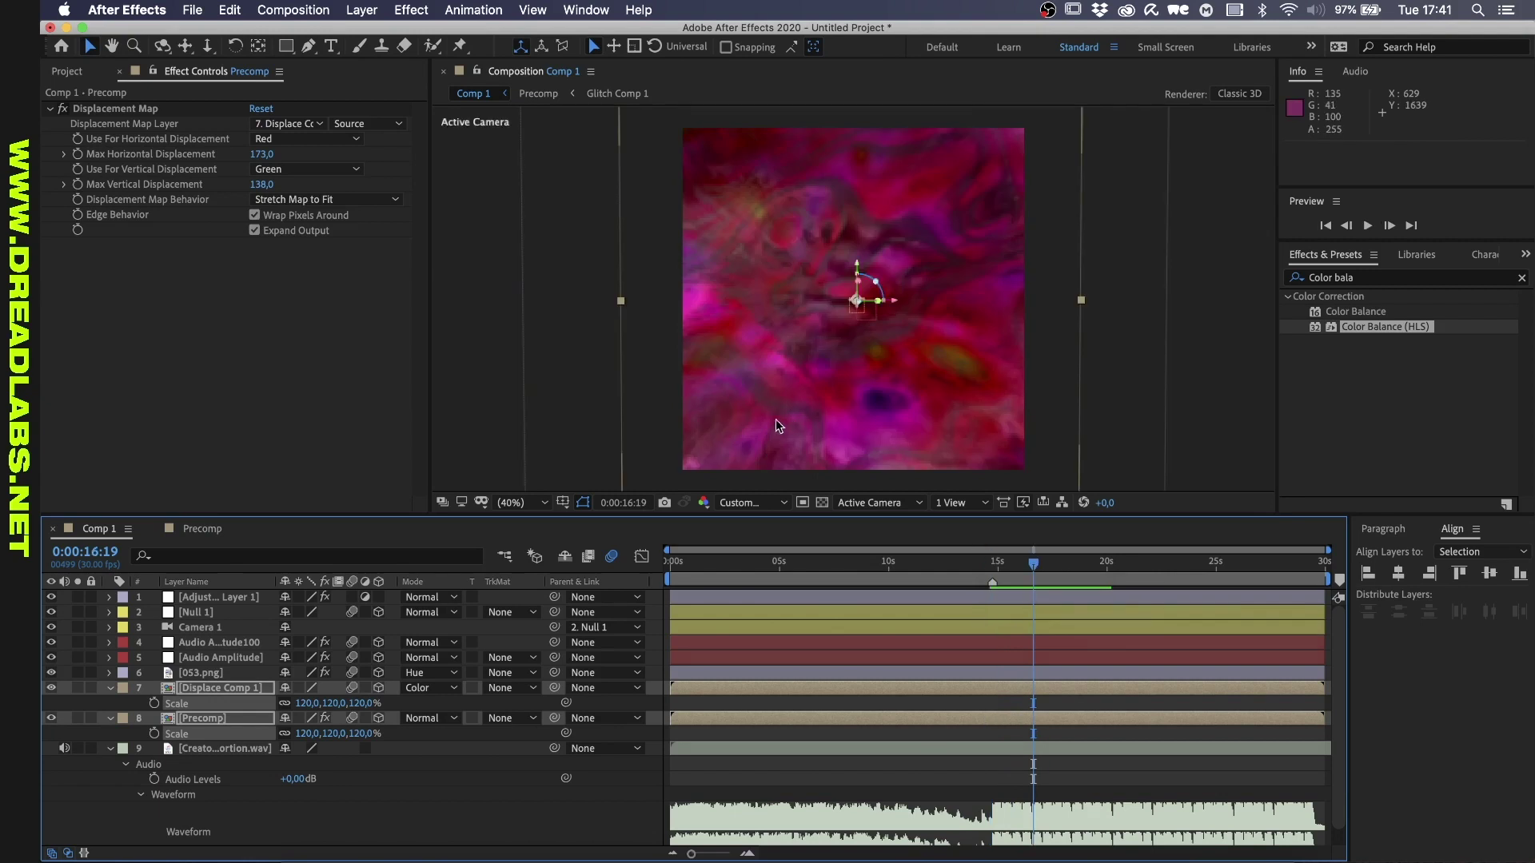
key(super+s)
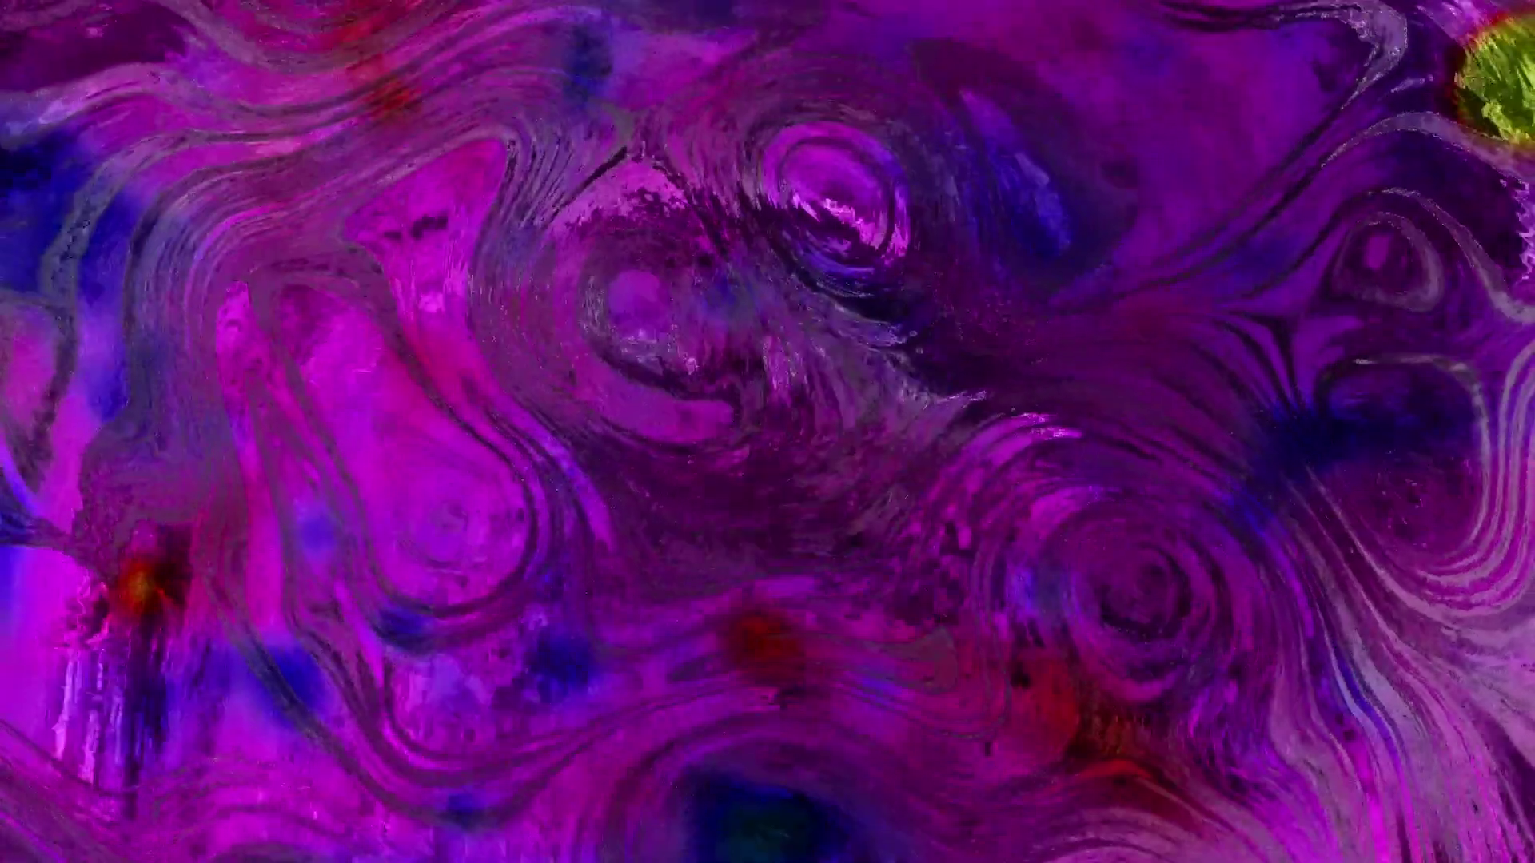